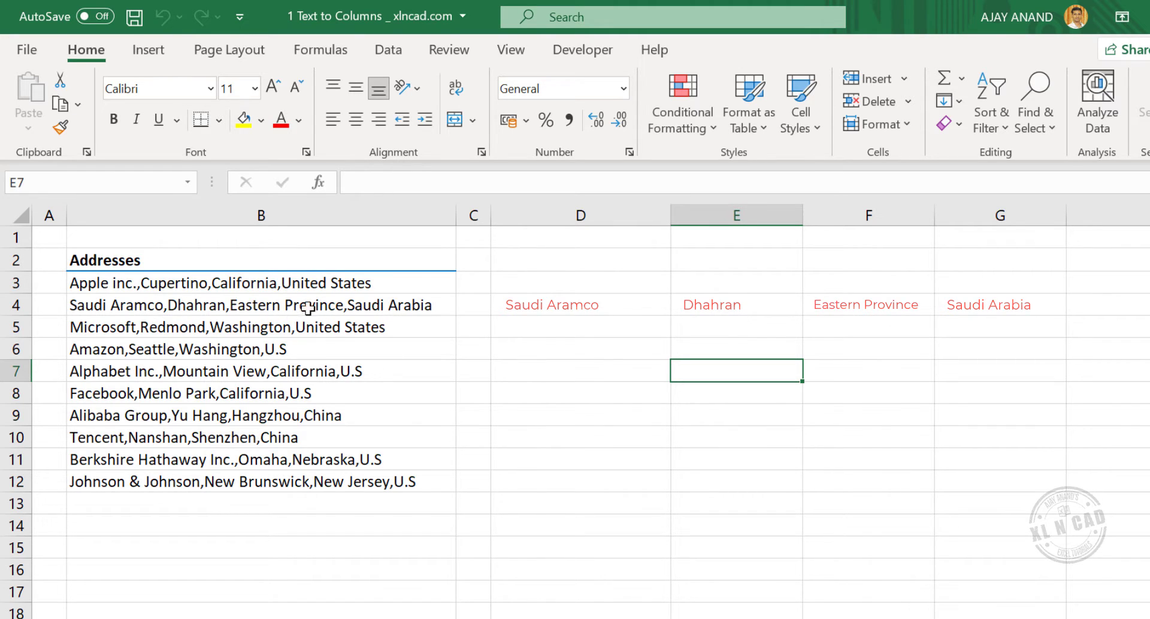
Select addresses B3:B12 and start Text to Columns with the Delimited data type.
{"action": "left_click_drag", "start_coordinate": [268, 284], "coordinate": [282, 479]}
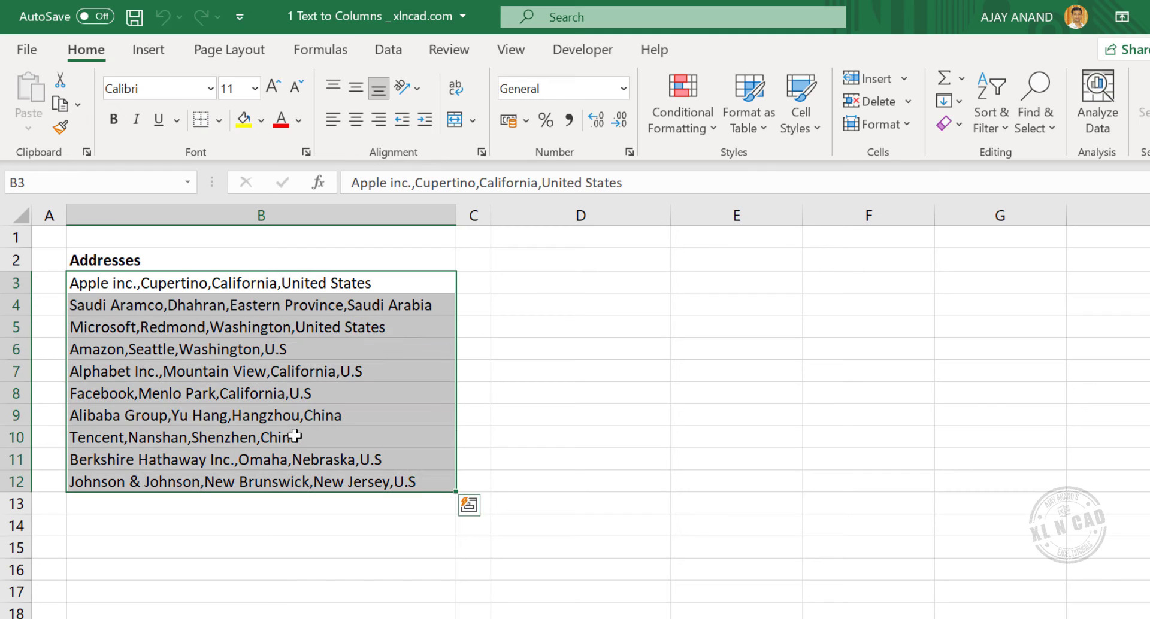
{"action": "left_click", "coordinate": [393, 60]}
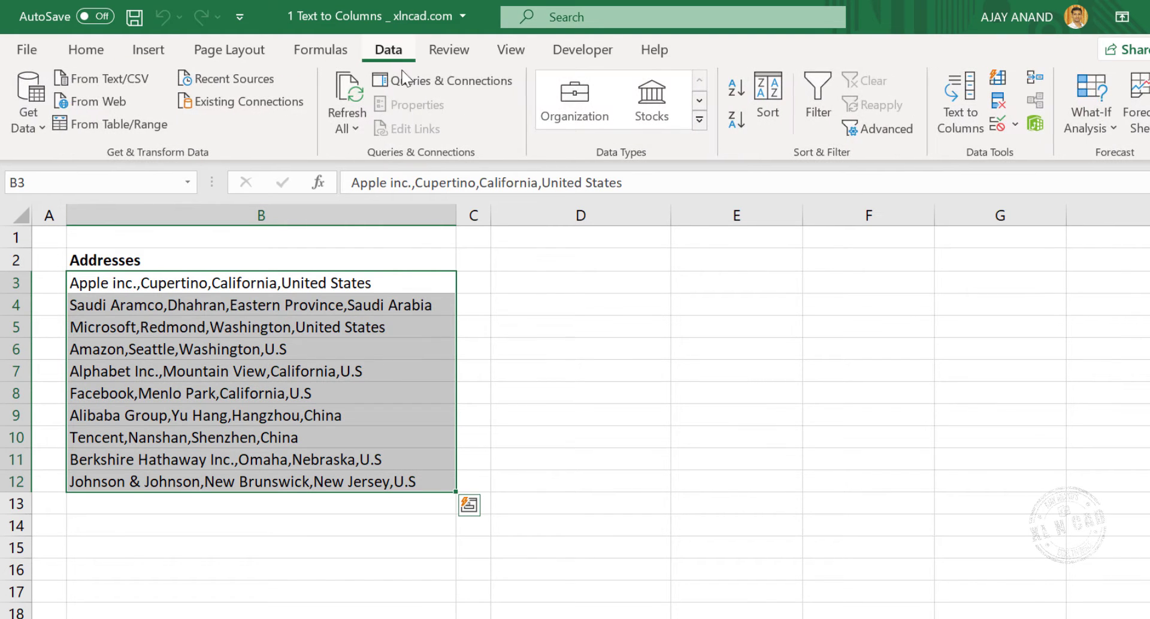
{"action": "left_click", "coordinate": [952, 130]}
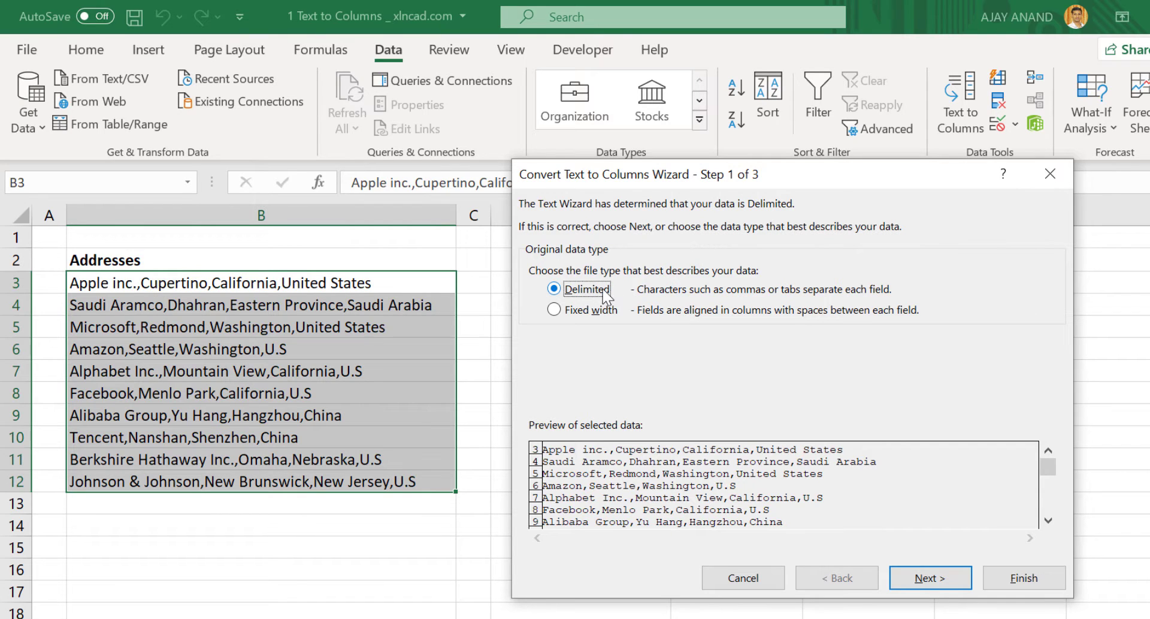
{"action": "left_click", "coordinate": [898, 581]}
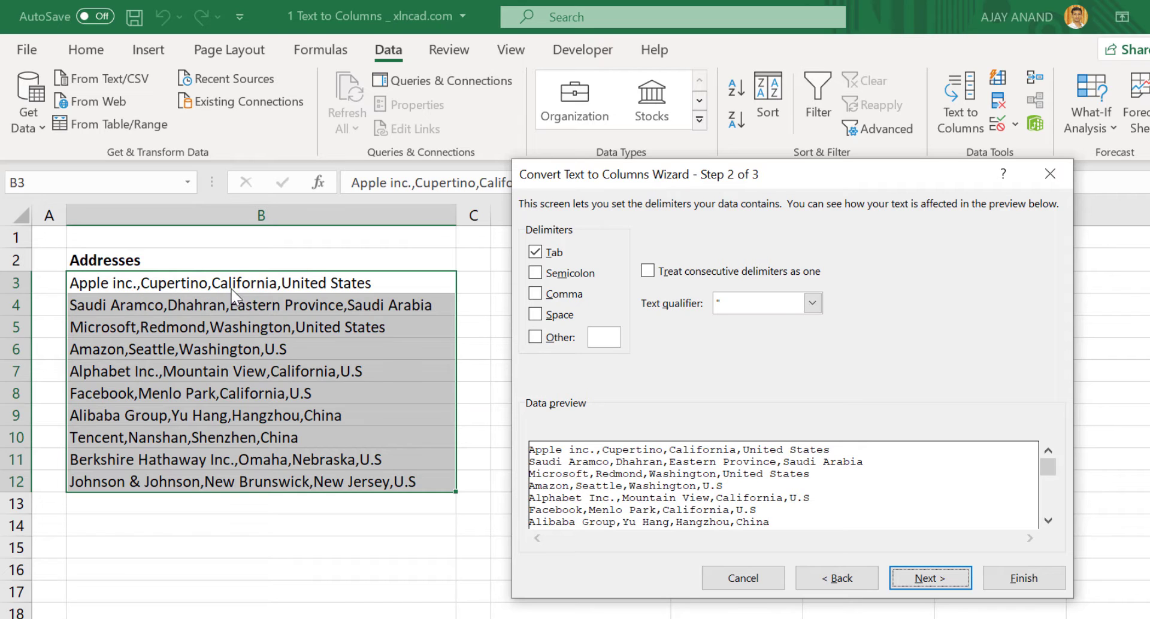
Split the B3:B12 addresses at commas into columns starting at destination D3.
{"action": "left_click", "coordinate": [539, 296]}
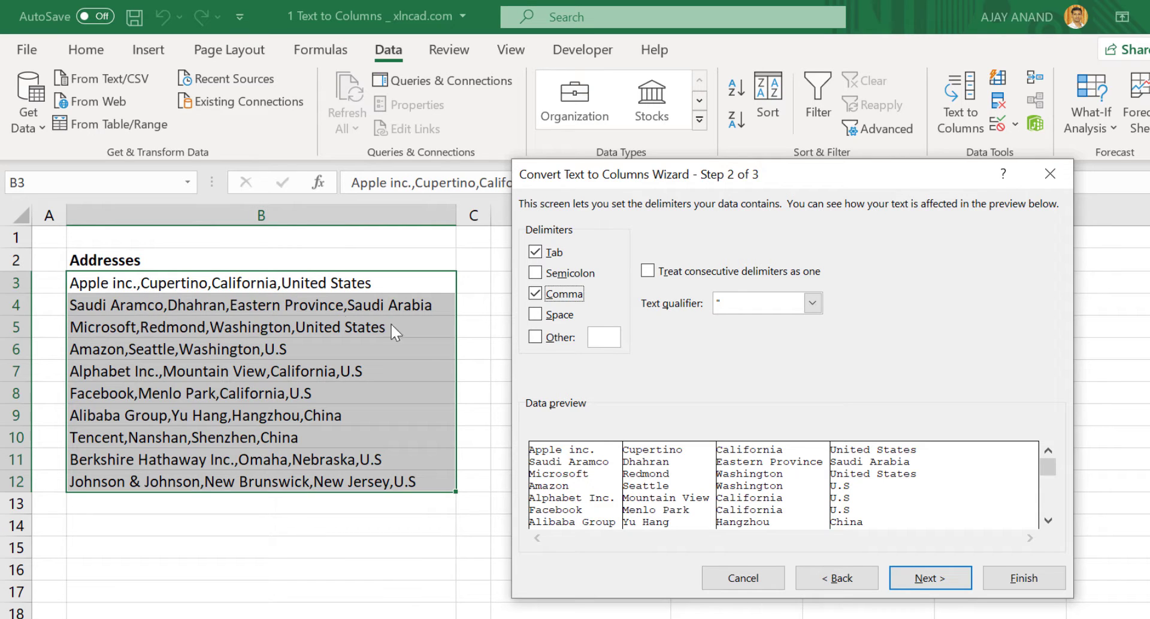
{"action": "left_click", "coordinate": [898, 578]}
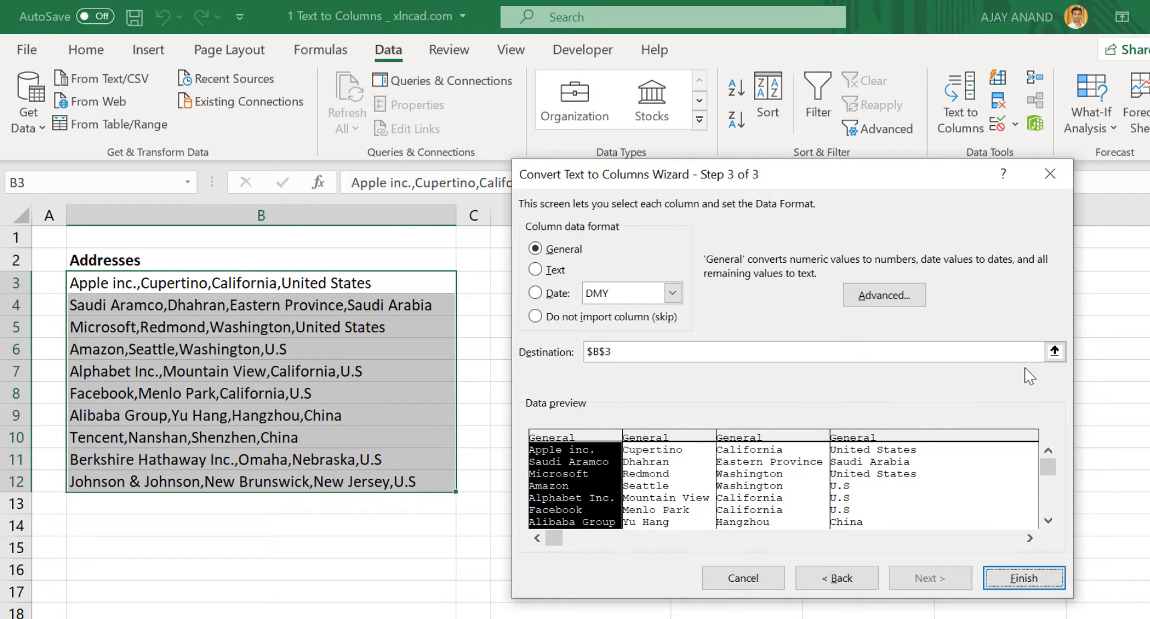
{"action": "left_click", "coordinate": [1052, 355]}
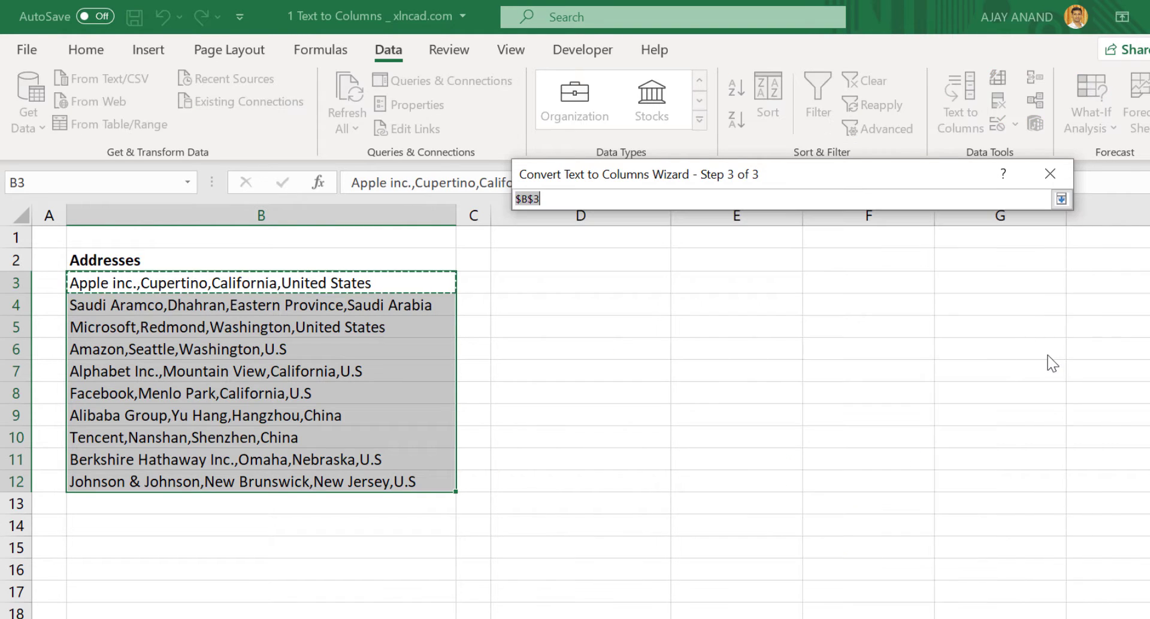
{"action": "left_click", "coordinate": [565, 280]}
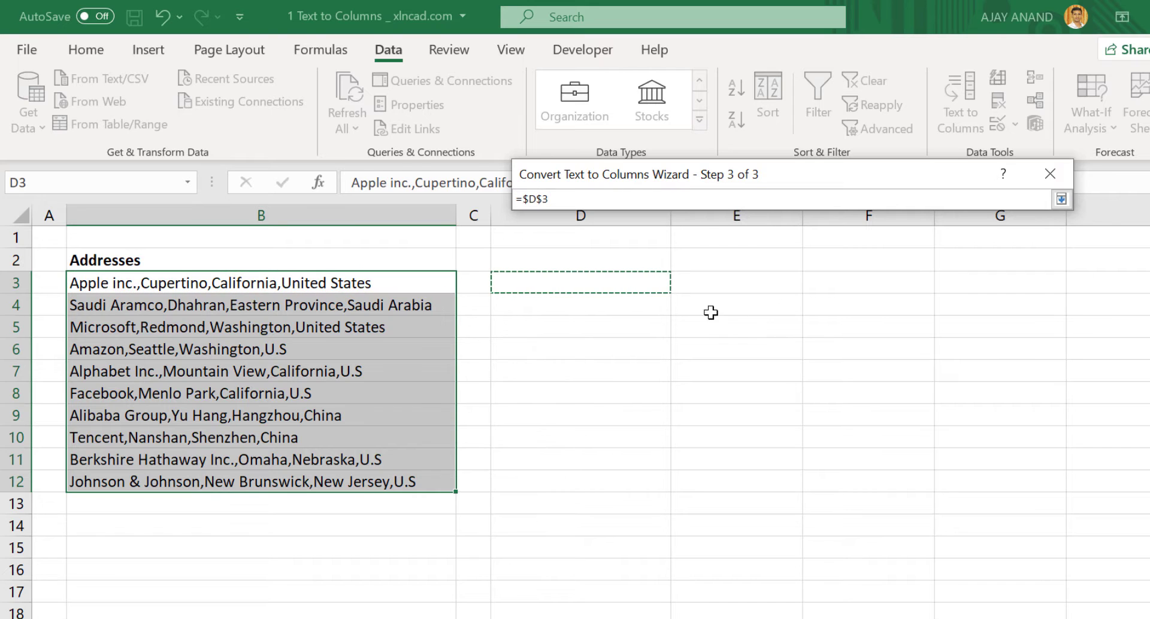
{"action": "left_click", "coordinate": [1060, 199]}
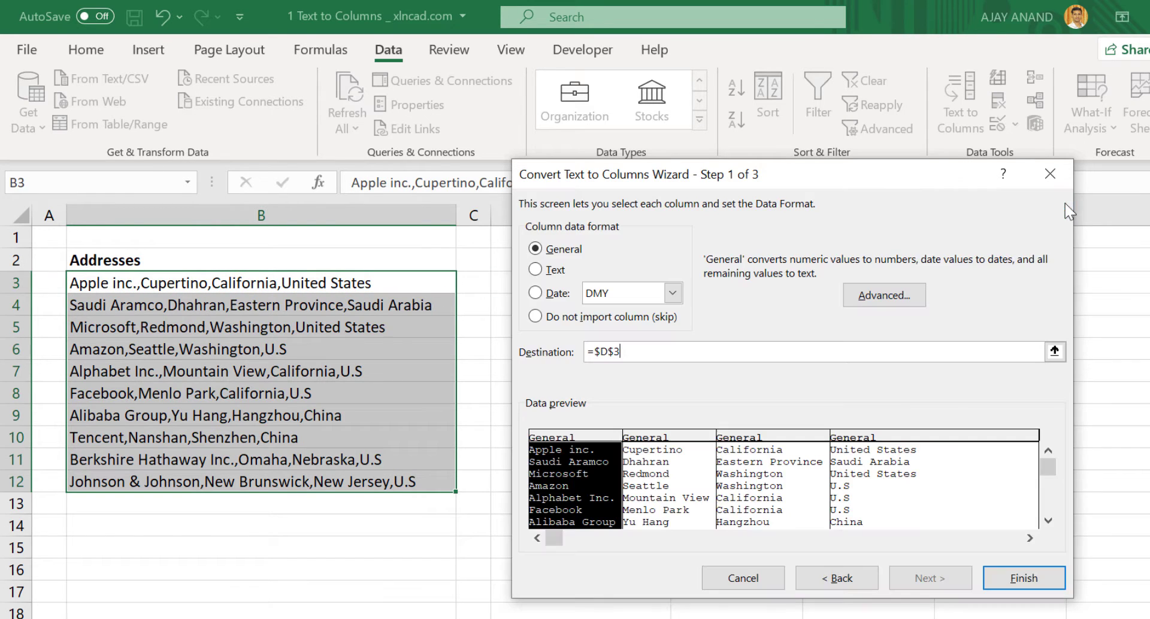
{"action": "left_click", "coordinate": [994, 576]}
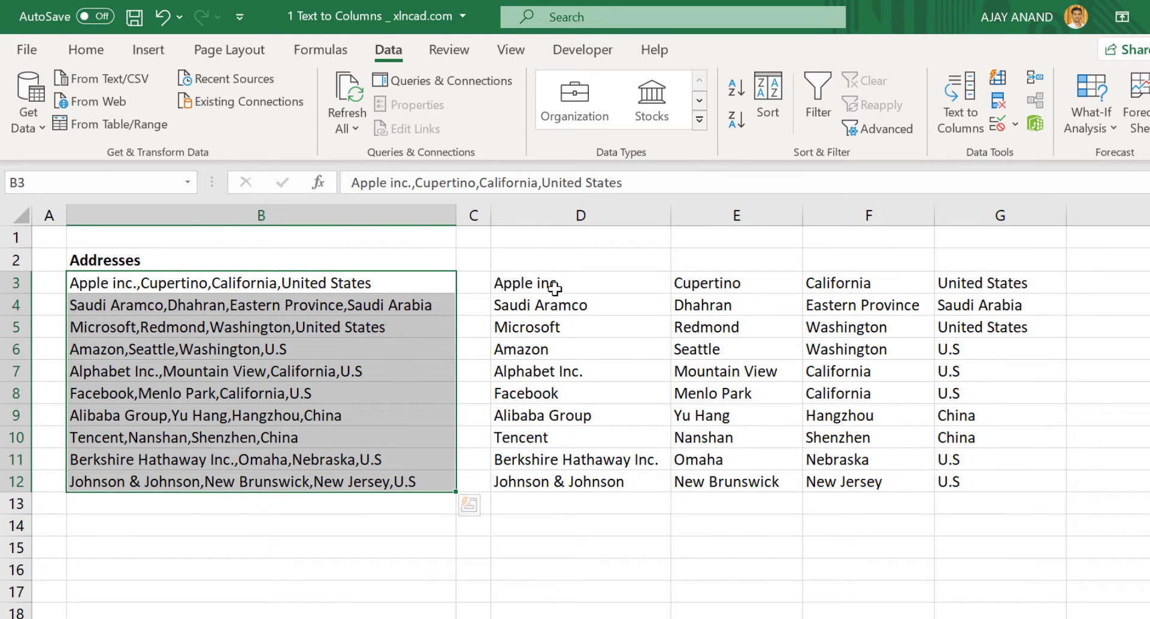
Check the split company, city and state values across row 3.
{"action": "left_click", "coordinate": [599, 286]}
{"action": "left_click", "coordinate": [689, 285]}
{"action": "left_click", "coordinate": [860, 285]}
{"action": "key", "text": "Right"}
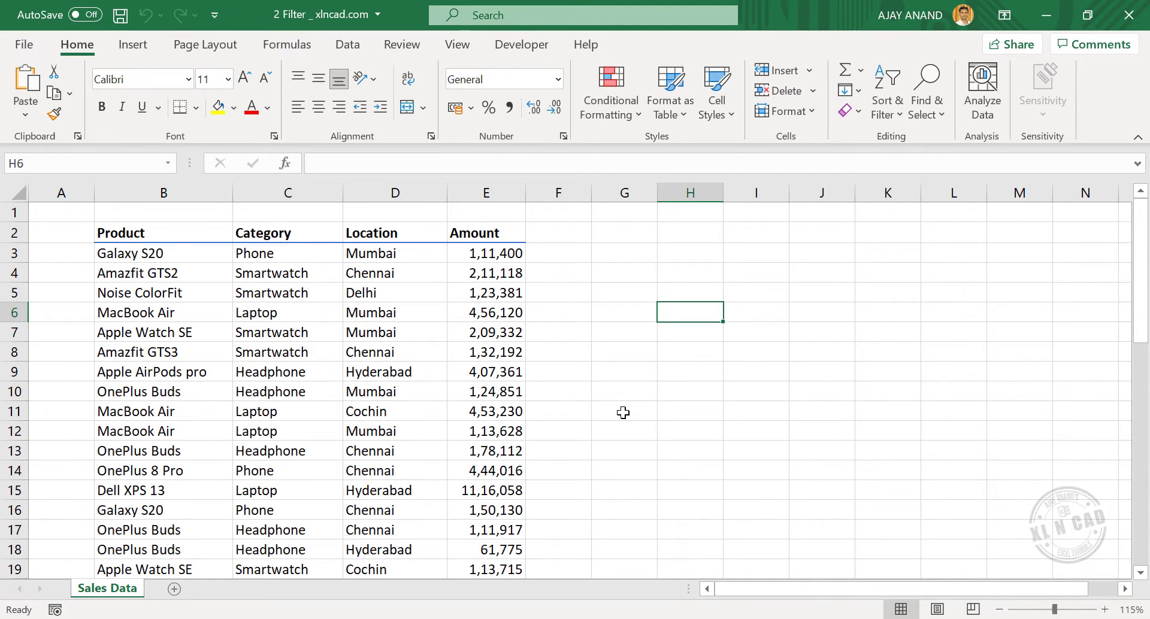
Select the sales rows B6:D12 and scroll through the Sales Data table.
{"action": "left_click_drag", "start_coordinate": [160, 313], "coordinate": [419, 432]}
{"action": "scroll", "coordinate": [274, 431], "scroll_direction": "down", "scroll_amount": 3}
{"action": "left_click_drag", "start_coordinate": [162, 332], "coordinate": [170, 436]}
{"action": "scroll", "coordinate": [170, 437], "scroll_direction": "down", "scroll_amount": 2}
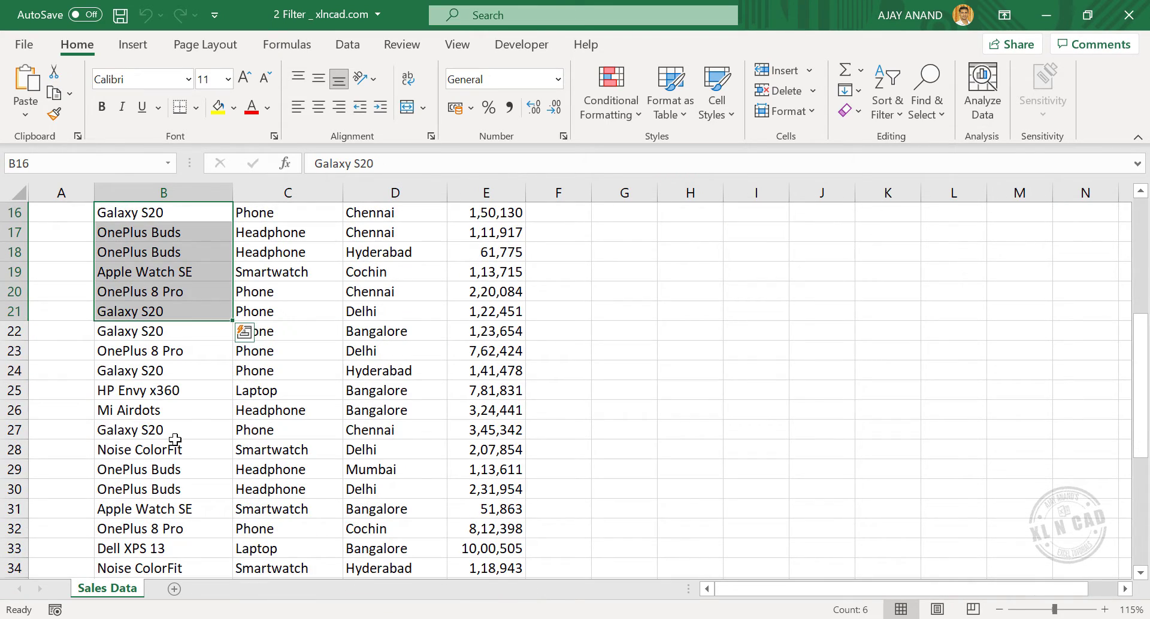
{"action": "scroll", "coordinate": [169, 437], "scroll_direction": "down", "scroll_amount": 3}
{"action": "scroll", "coordinate": [169, 437], "scroll_direction": "up", "scroll_amount": 8}
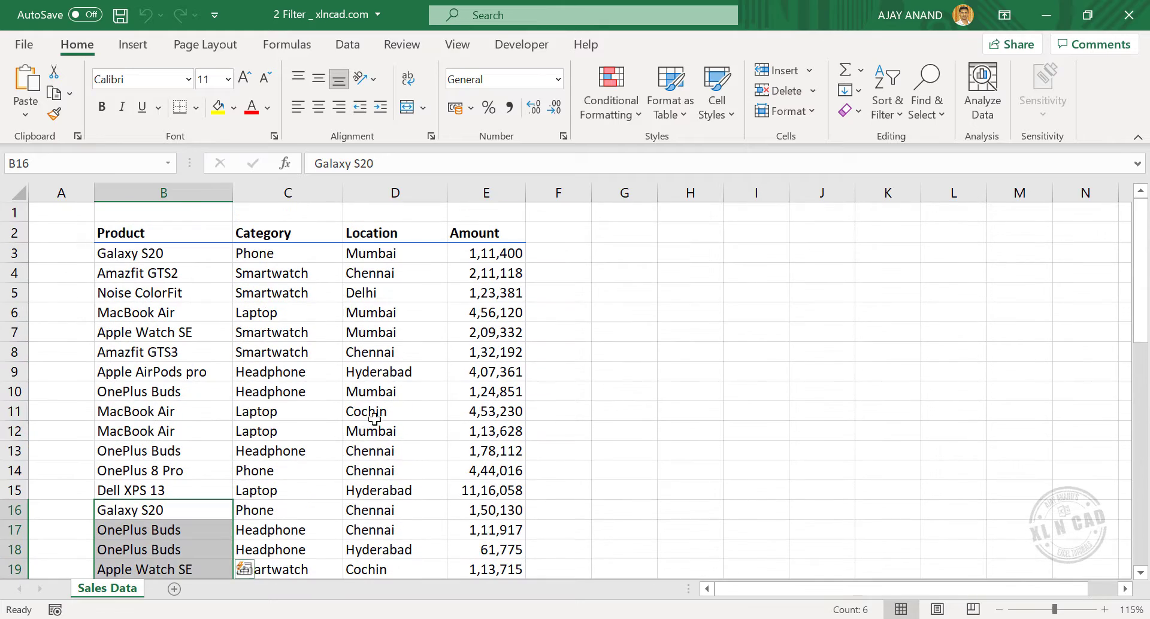
Inspect the Mumbai, Hyderabad and Cochin locations and the Smartwatch category, then show the Data ribbon.
{"action": "left_click", "coordinate": [396, 291]}
{"action": "left_click", "coordinate": [392, 333]}
{"action": "left_click", "coordinate": [393, 352]}
{"action": "left_click", "coordinate": [395, 373]}
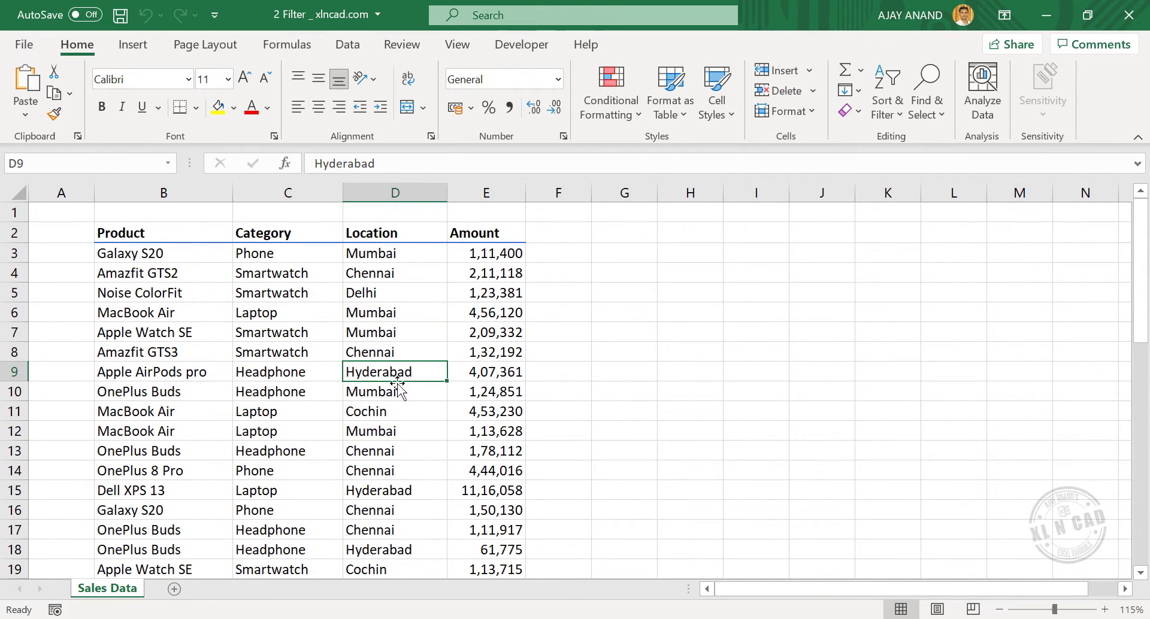
{"action": "scroll", "coordinate": [417, 482], "scroll_direction": "down", "scroll_amount": 8}
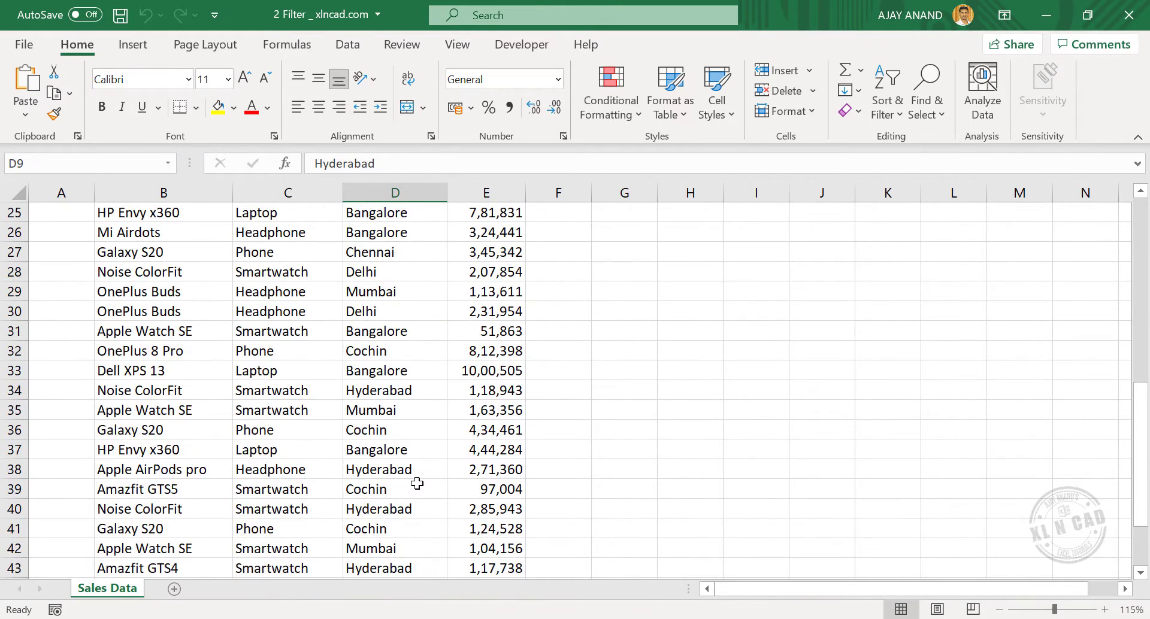
{"action": "scroll", "coordinate": [417, 483], "scroll_direction": "up", "scroll_amount": 8}
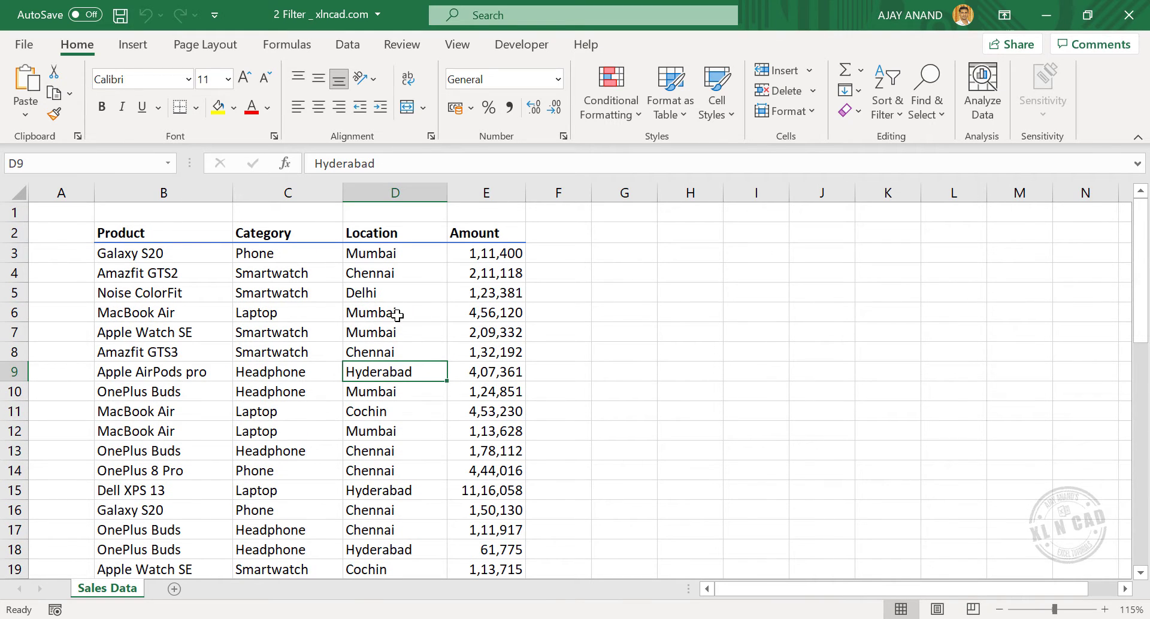
{"action": "left_click", "coordinate": [396, 315]}
{"action": "left_click", "coordinate": [397, 410]}
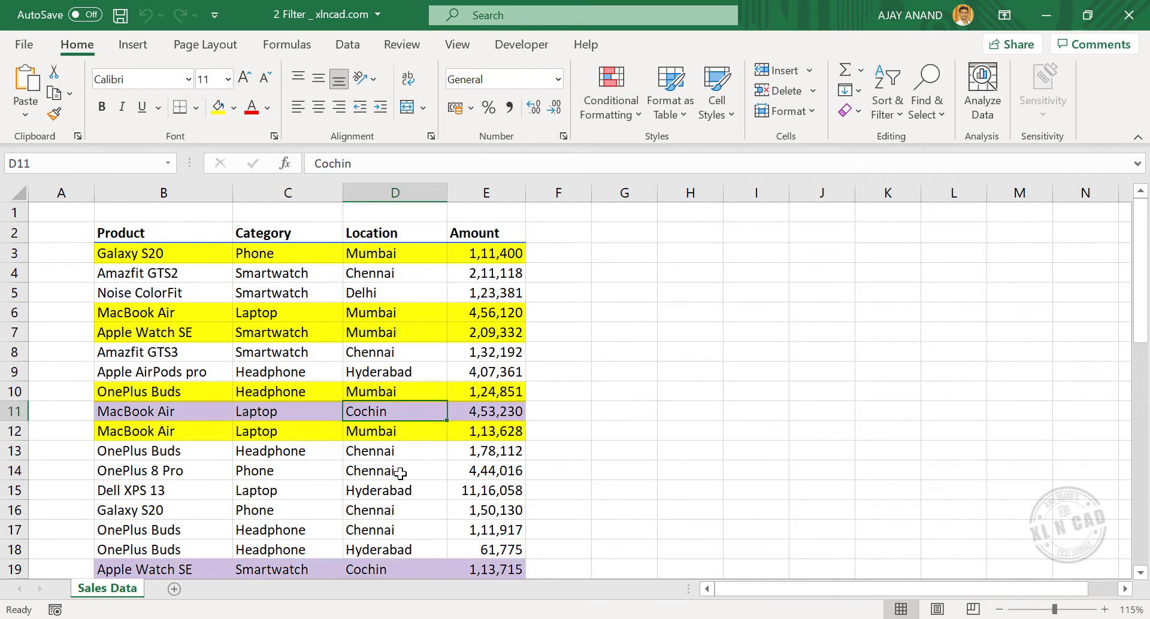
{"action": "left_click", "coordinate": [392, 566]}
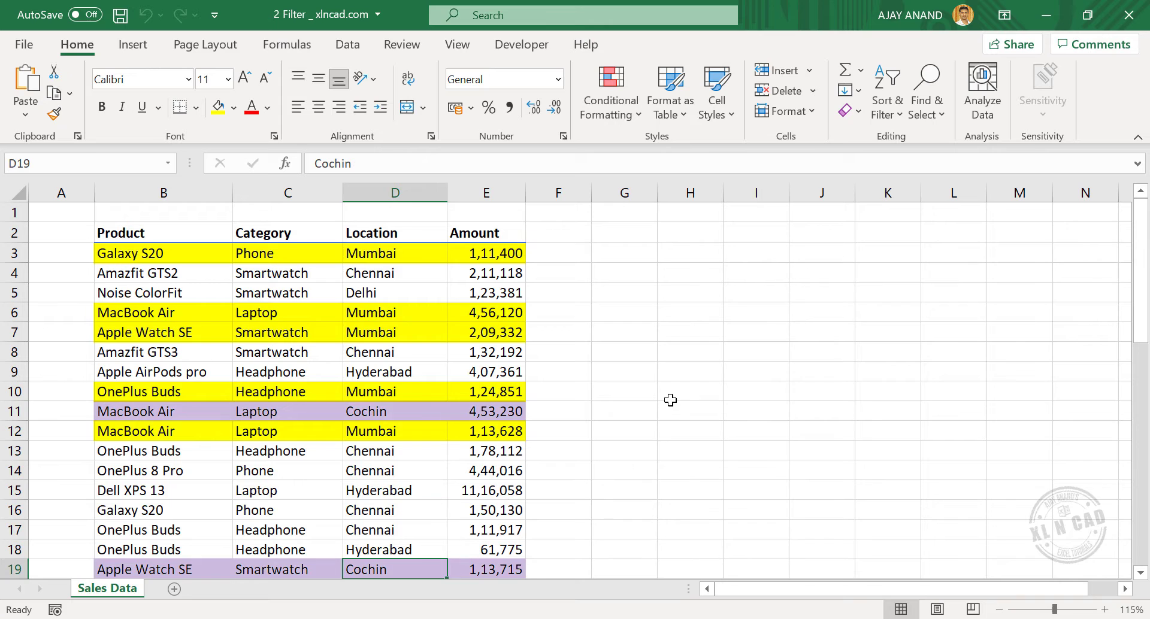
{"action": "left_click", "coordinate": [286, 354]}
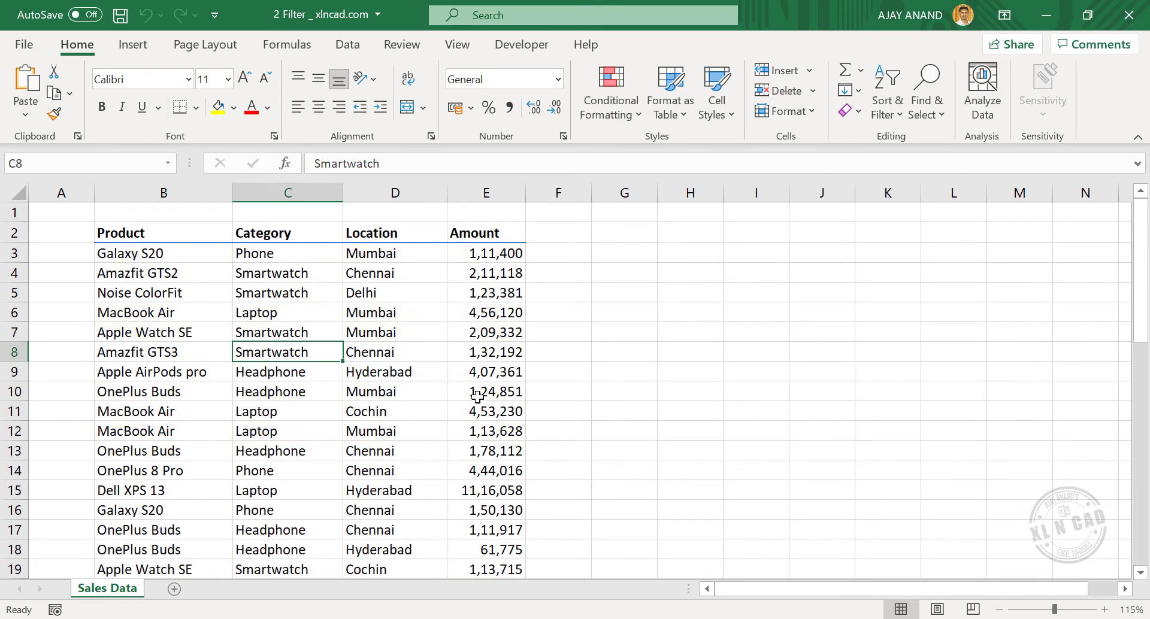
{"action": "left_click", "coordinate": [347, 44]}
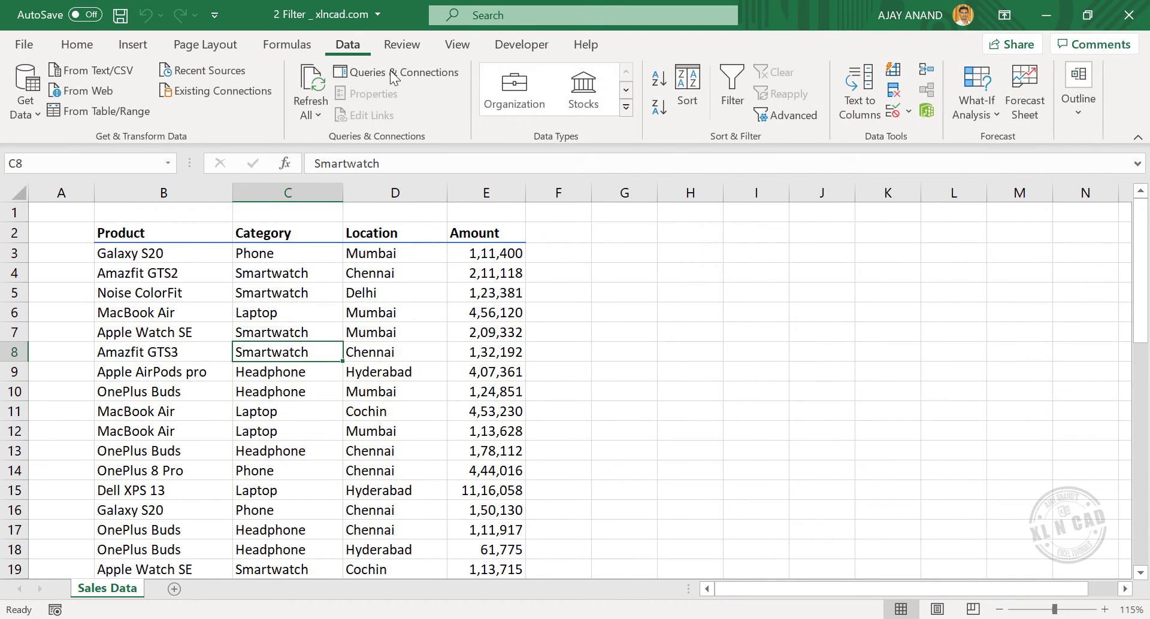
Turn on header filters and filter Location to only Cochin and Mumbai.
{"action": "left_click", "coordinate": [725, 110]}
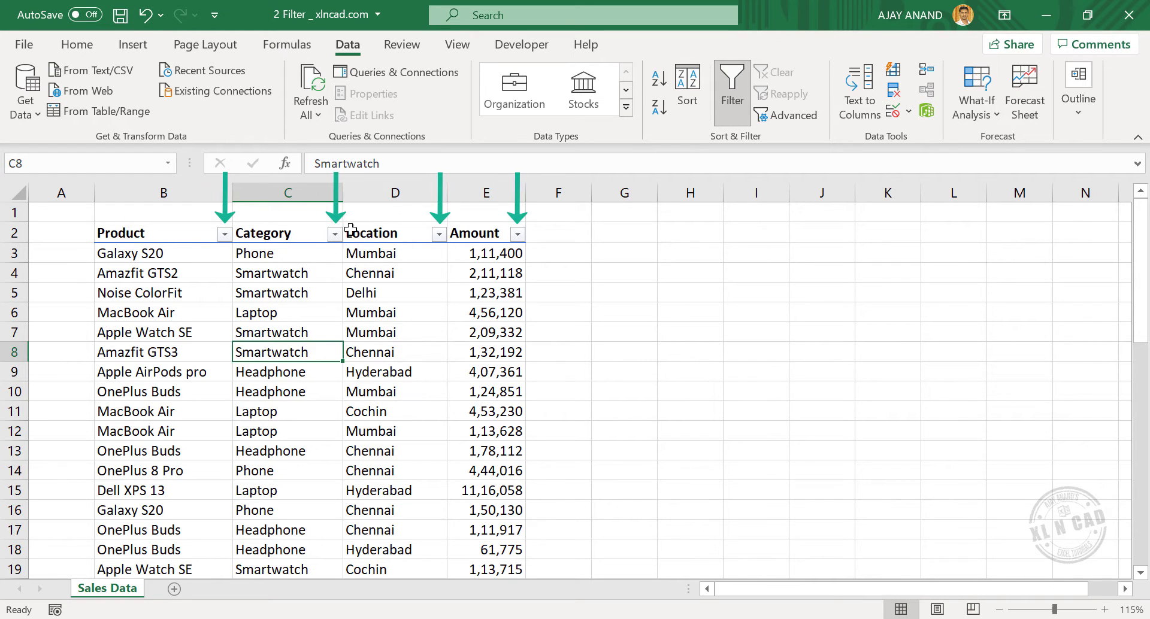
{"action": "left_click", "coordinate": [392, 310]}
{"action": "key", "text": "Down"}
{"action": "key", "text": "Down"}
{"action": "key", "text": "Down"}
{"action": "key", "text": "Down"}
{"action": "key", "text": "Down"}
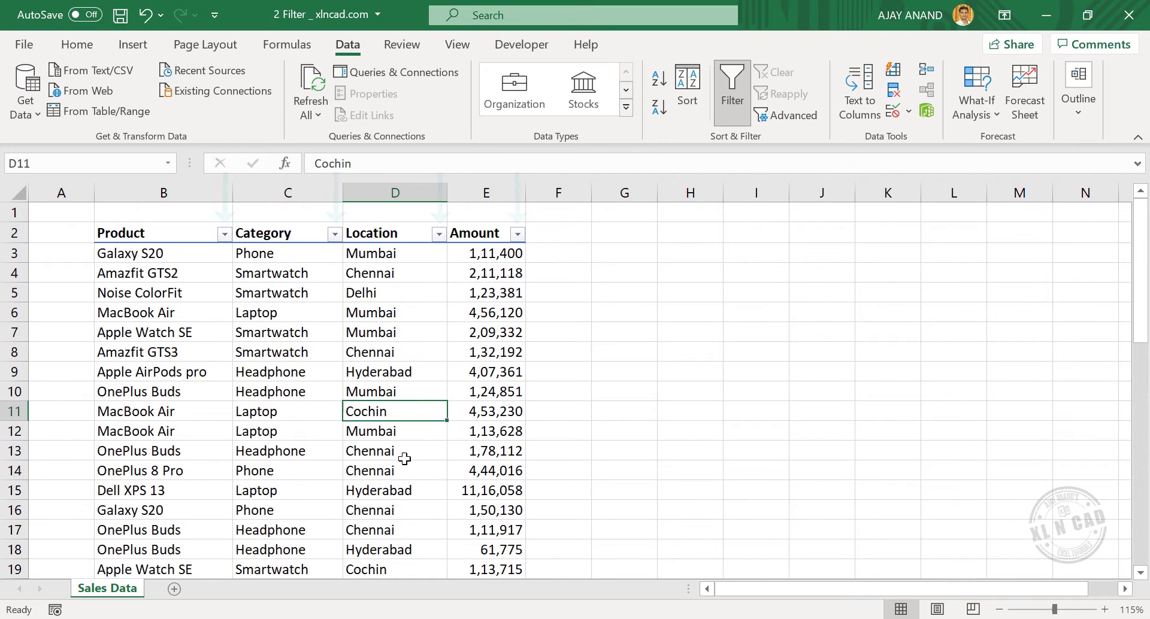
{"action": "left_click", "coordinate": [440, 234]}
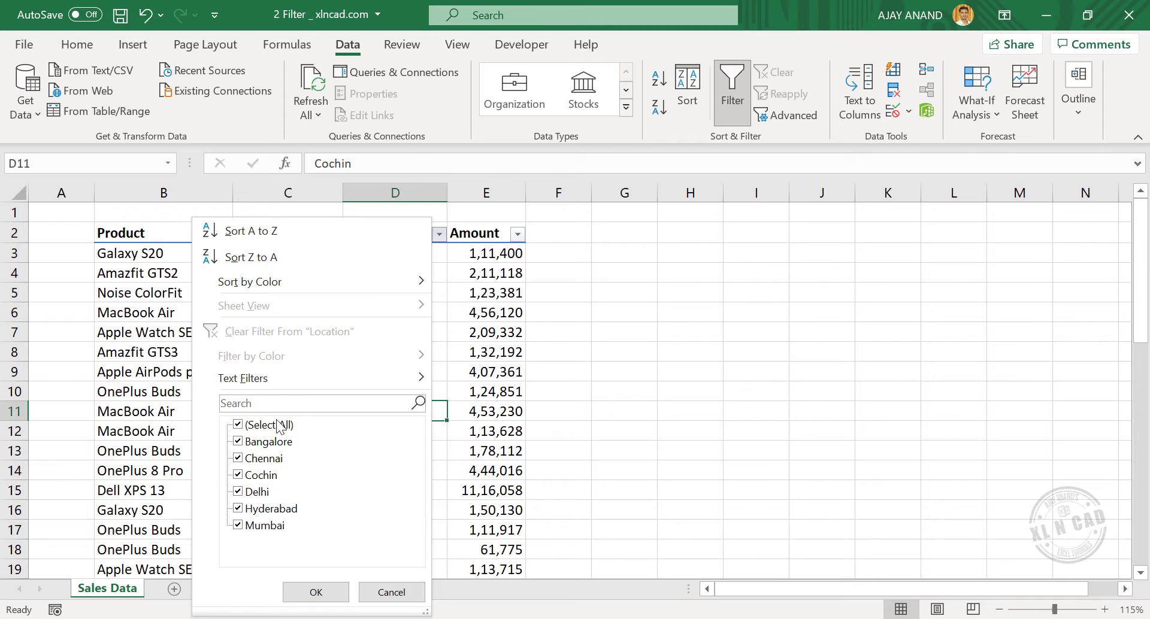
{"action": "left_click", "coordinate": [240, 426]}
{"action": "left_click", "coordinate": [239, 476]}
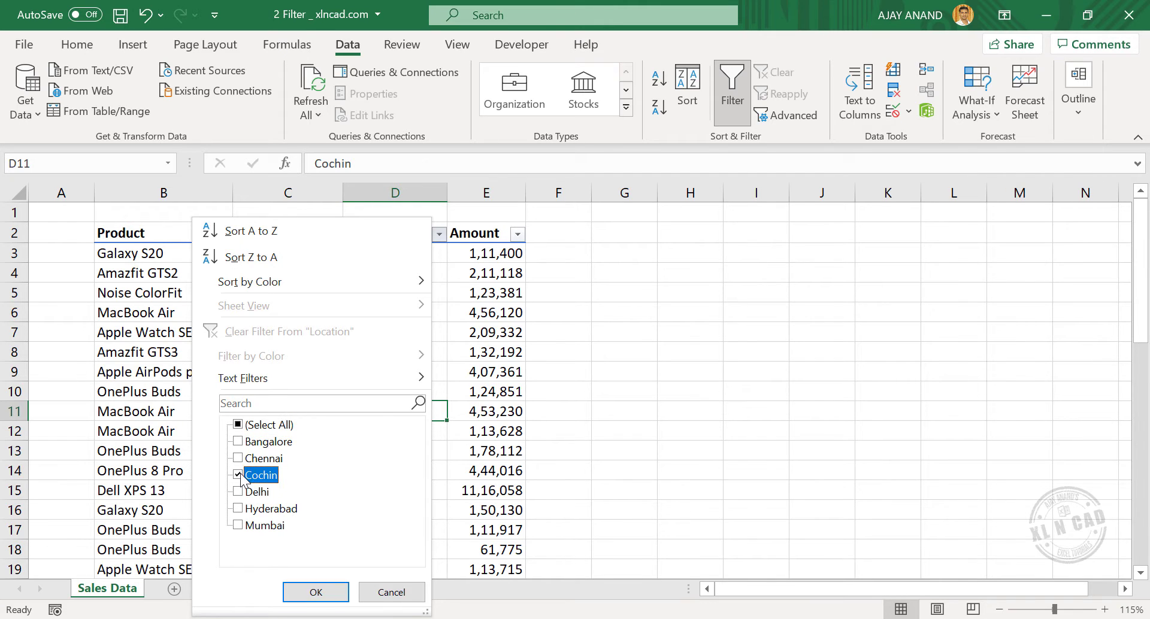
{"action": "left_click", "coordinate": [239, 527]}
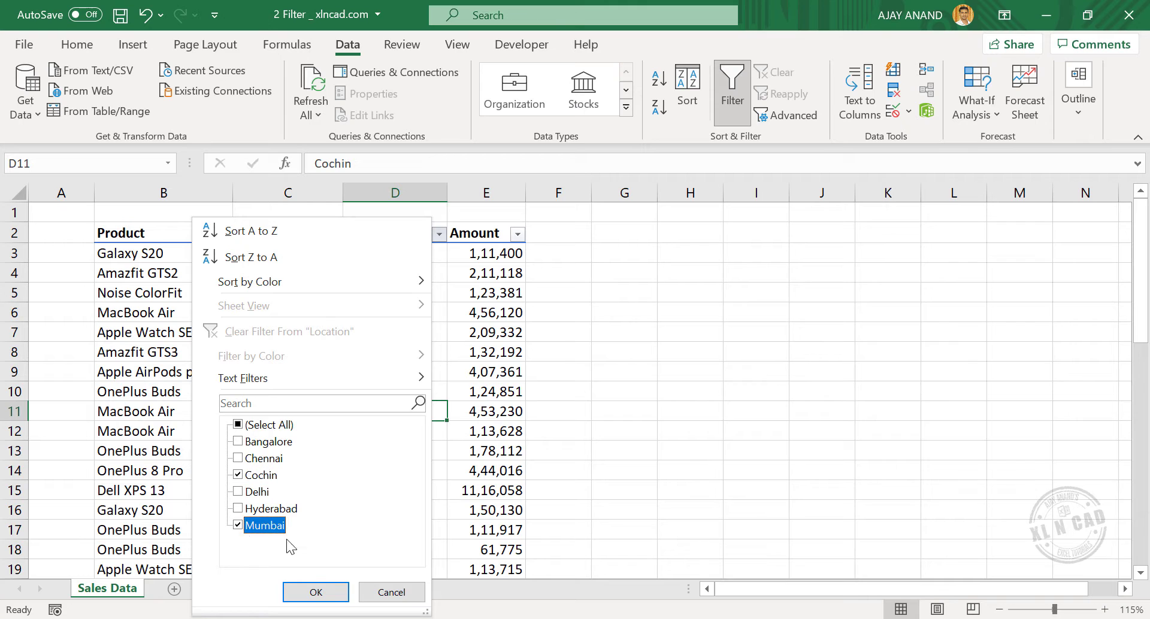
{"action": "left_click", "coordinate": [310, 591]}
Review the filtered Mumbai and Cochin rows, 17 of 46 records.
{"action": "left_click_drag", "start_coordinate": [491, 270], "coordinate": [186, 470]}
{"action": "scroll", "coordinate": [369, 381], "scroll_direction": "down", "scroll_amount": 2}
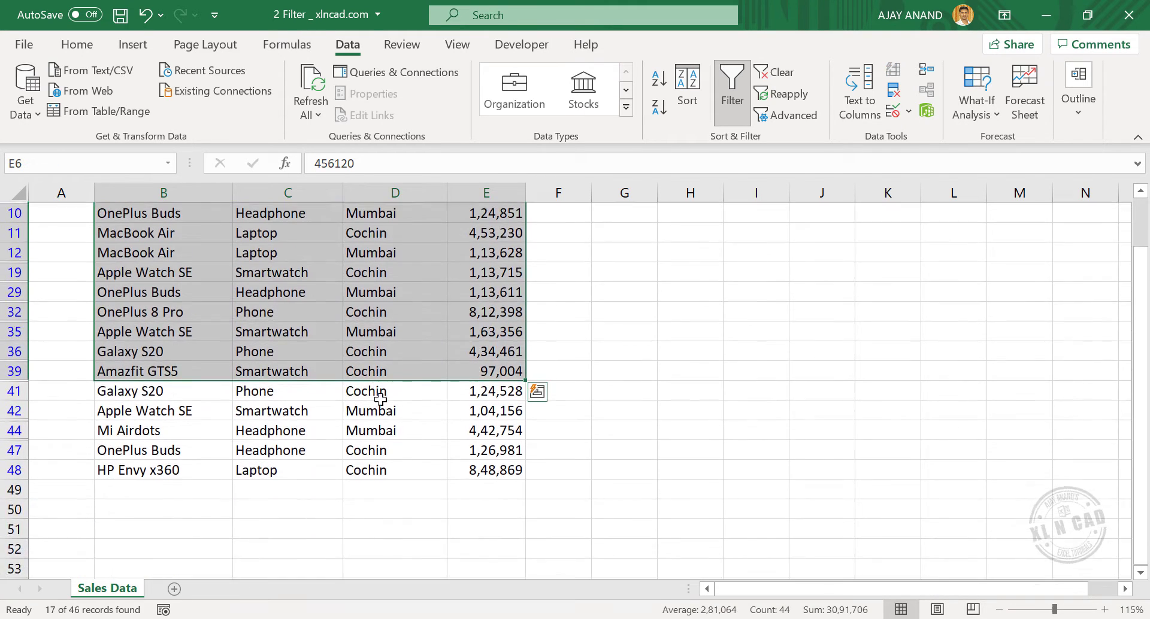
{"action": "left_click", "coordinate": [380, 413]}
{"action": "left_click", "coordinate": [379, 454]}
{"action": "scroll", "coordinate": [382, 475], "scroll_direction": "up", "scroll_amount": 2}
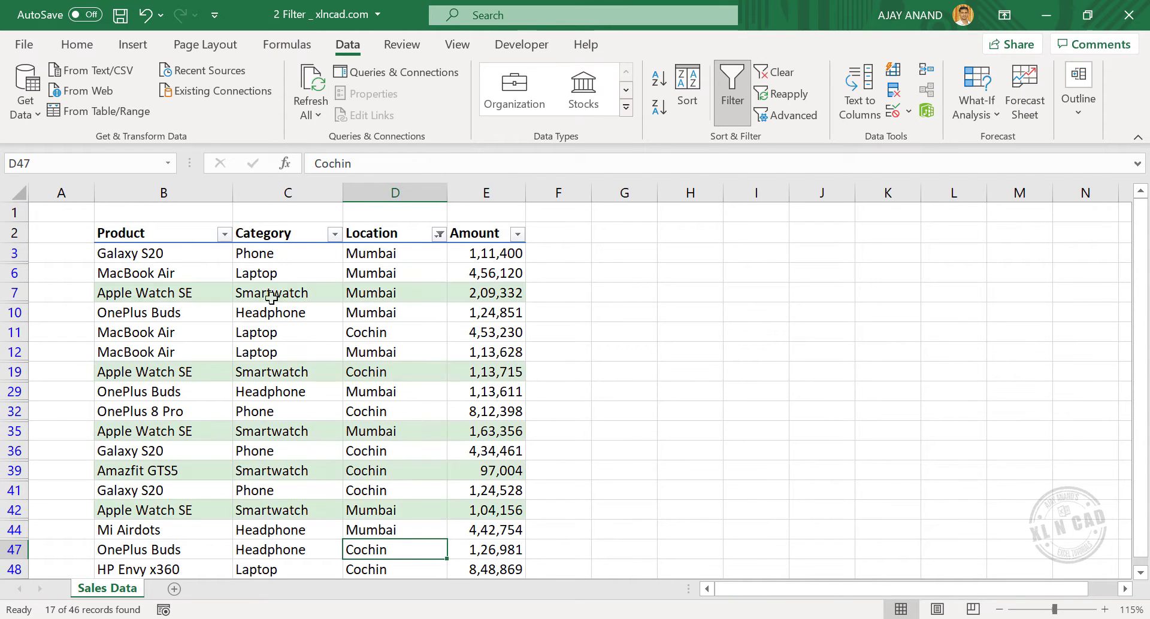
{"action": "left_click", "coordinate": [382, 298]}
{"action": "left_click", "coordinate": [382, 316]}
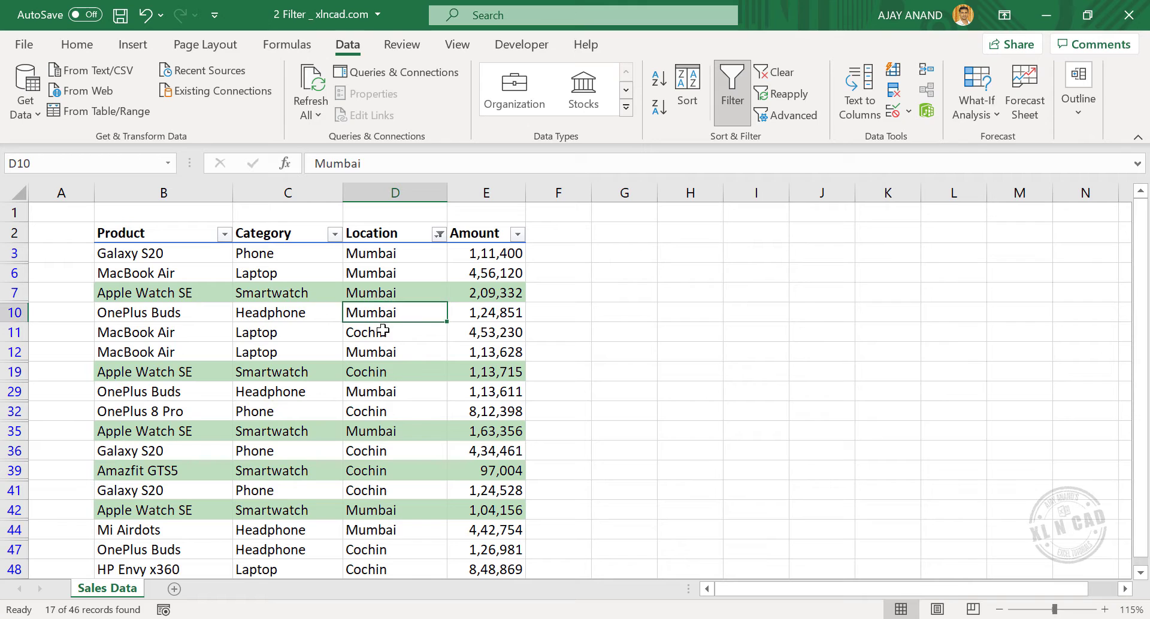
{"action": "left_click", "coordinate": [374, 334]}
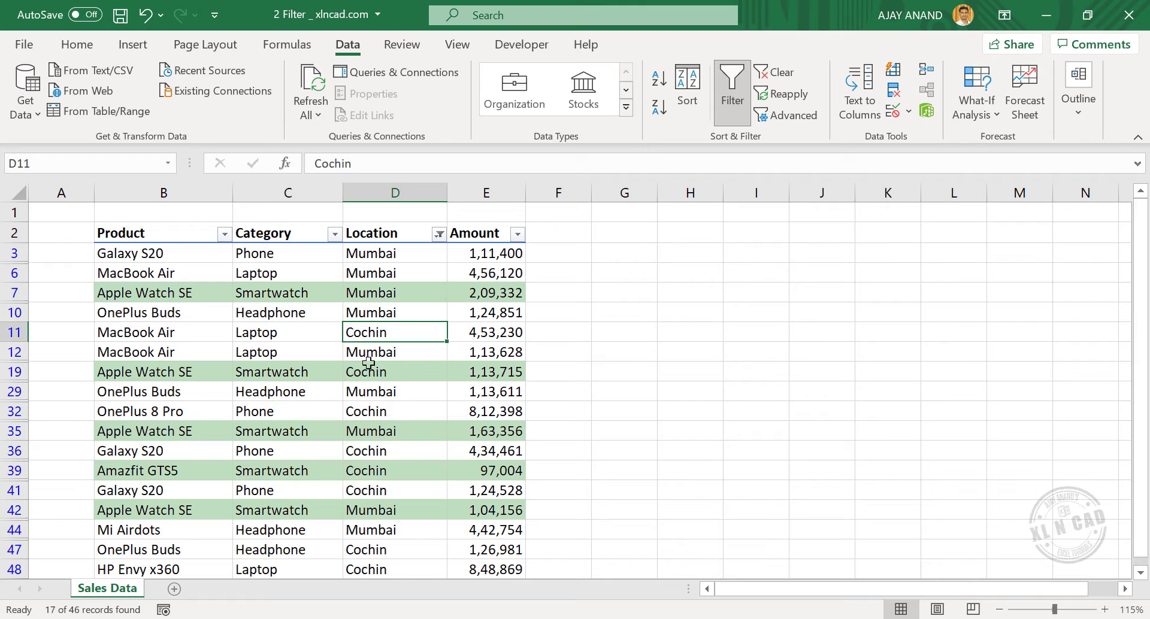
Filter Category to Smartwatch only and review the five remaining records.
{"action": "left_click", "coordinate": [335, 235]}
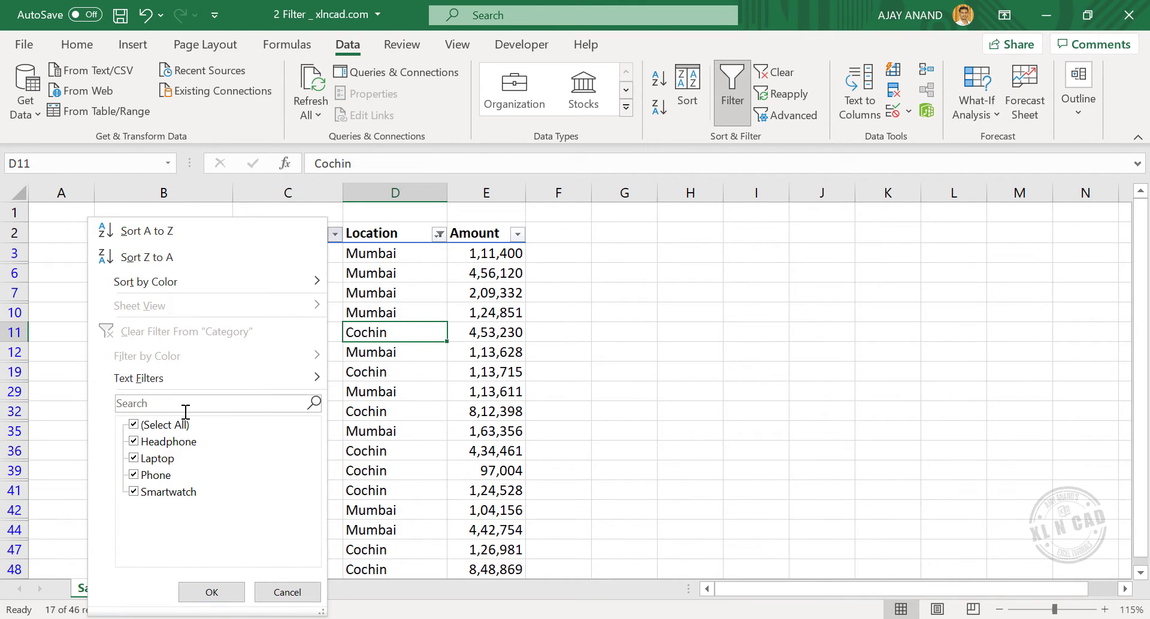
{"action": "left_click", "coordinate": [166, 425]}
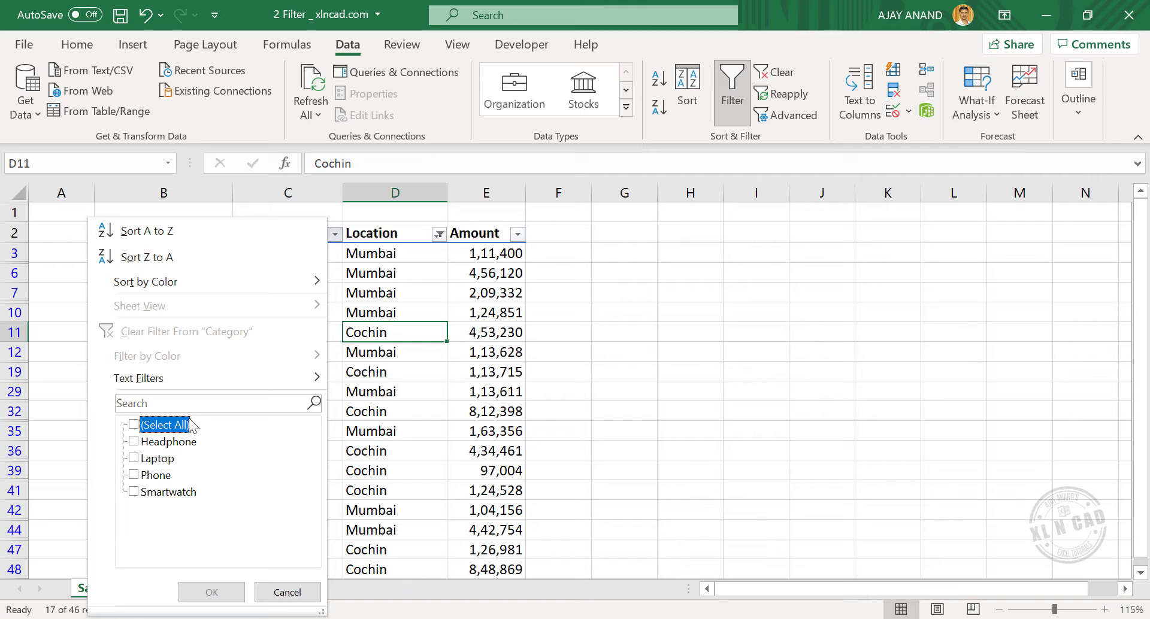
{"action": "left_click", "coordinate": [151, 495]}
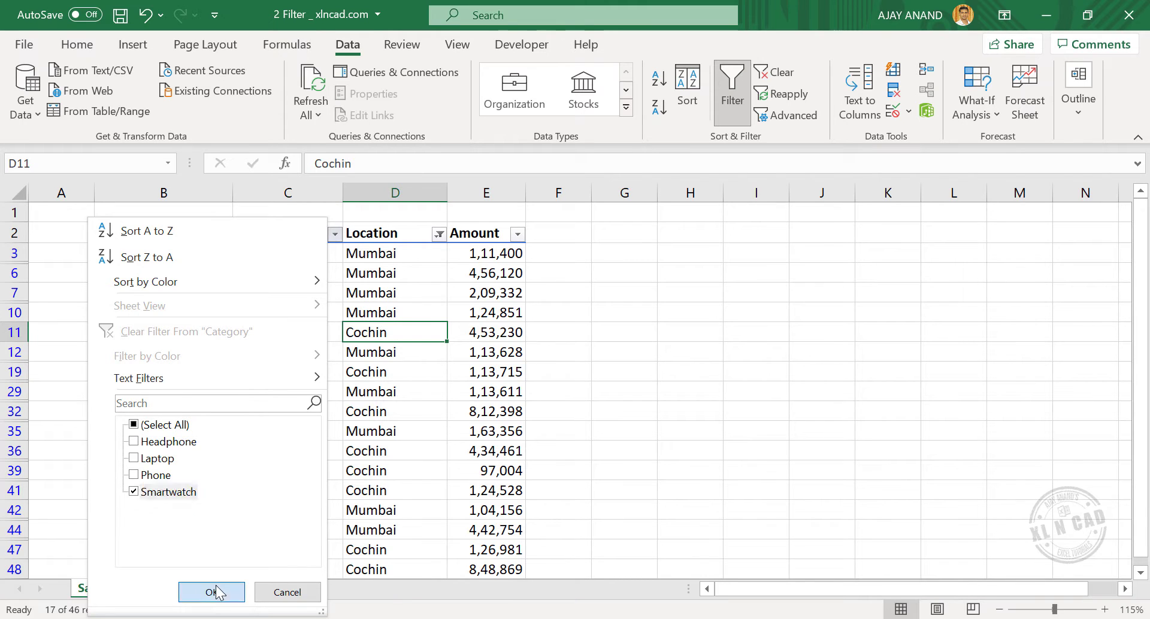
{"action": "left_click", "coordinate": [217, 592]}
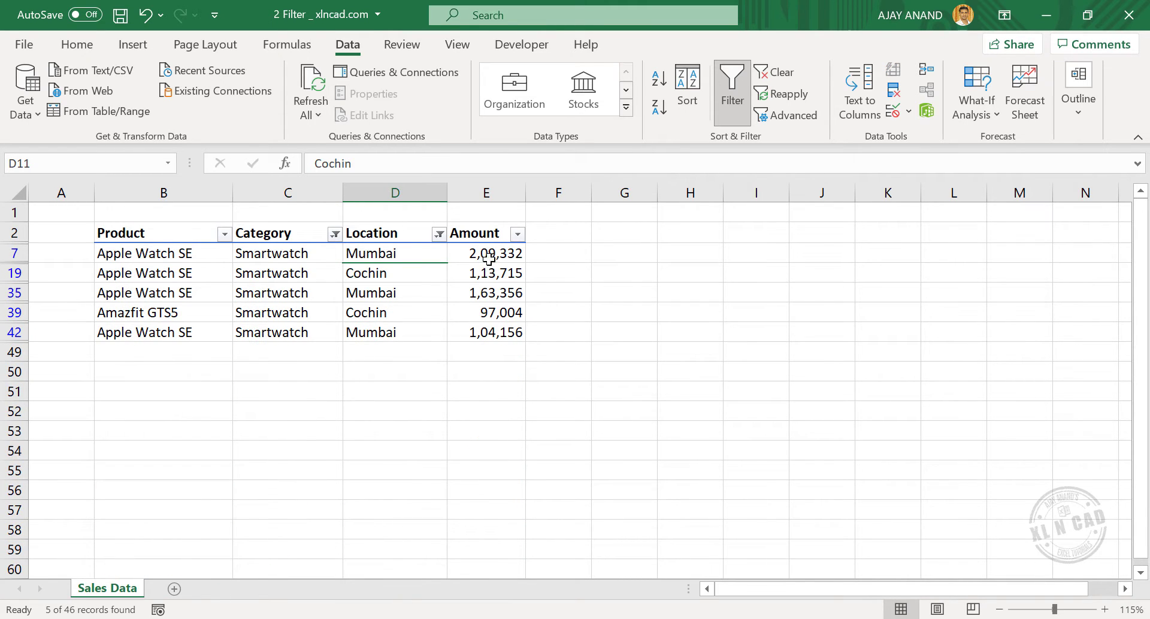
{"action": "left_click_drag", "start_coordinate": [489, 252], "coordinate": [225, 336]}
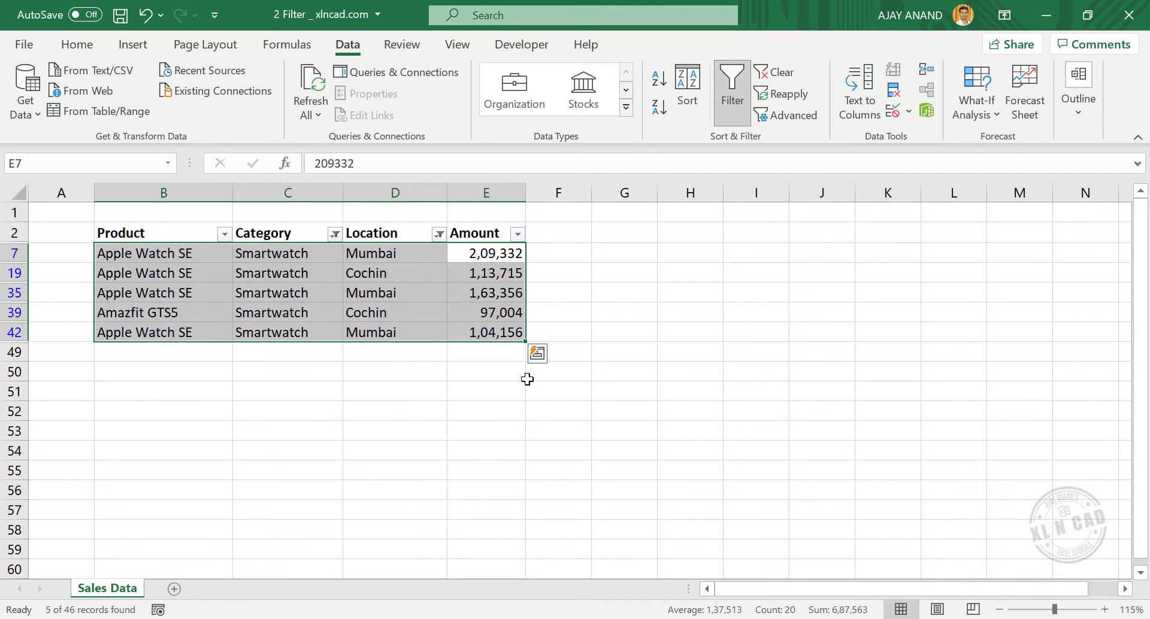
{"action": "left_click", "coordinate": [527, 391]}
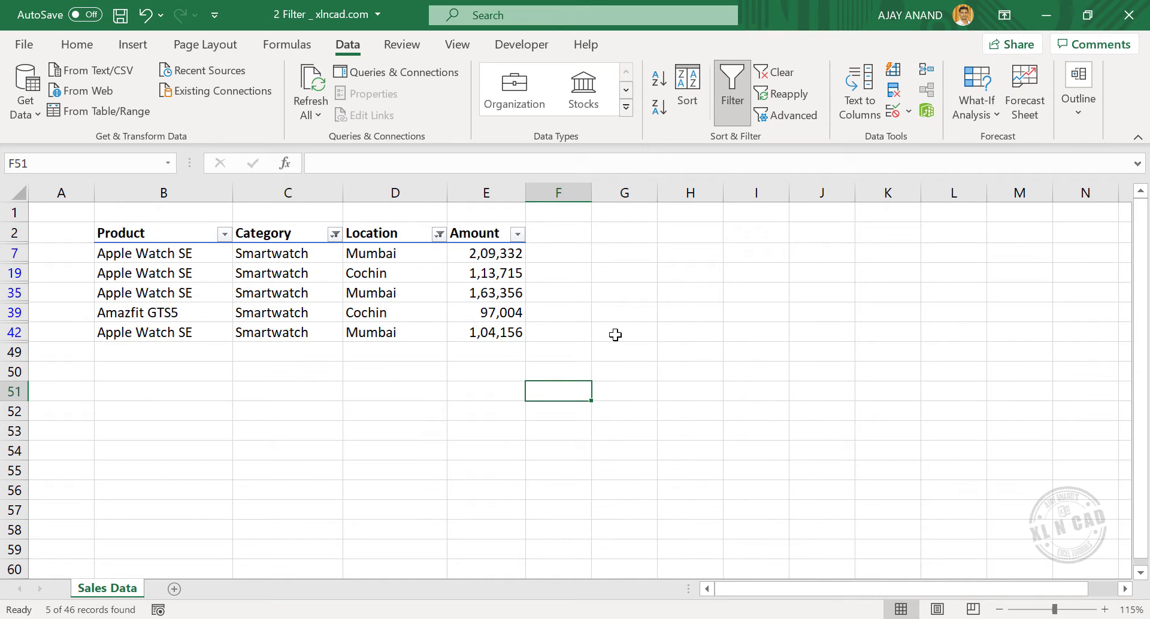
Toggle AutoFilter off and back on with Ctrl+Shift+L, clearing all criteria.
{"action": "key", "text": "ctrl+shift+l"}
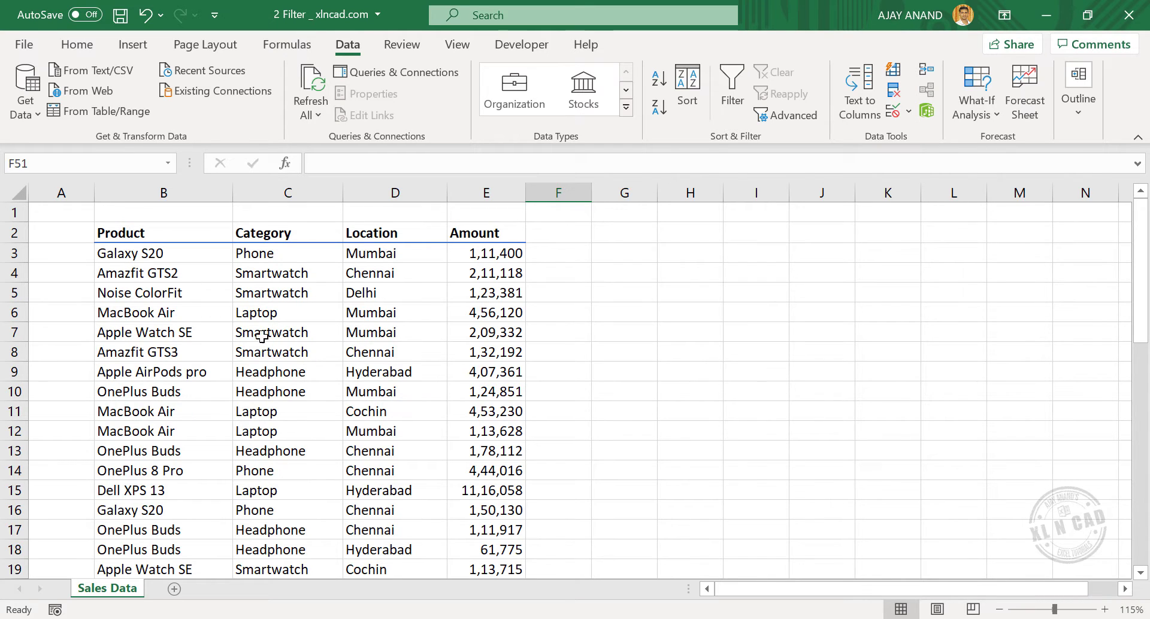
{"action": "left_click", "coordinate": [306, 317]}
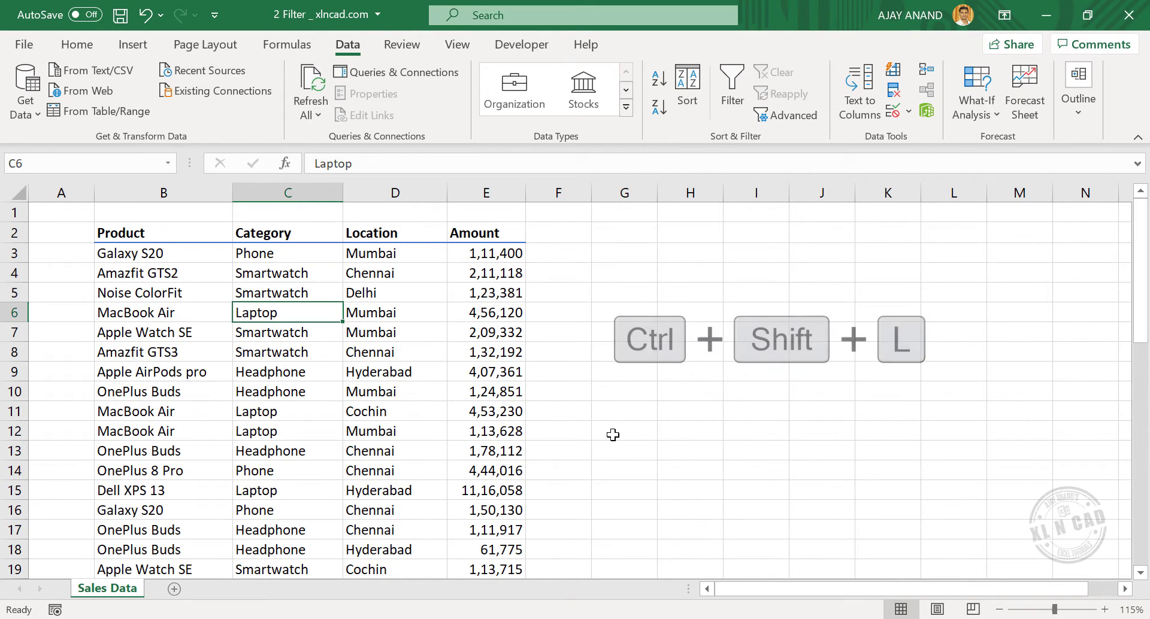
{"action": "key", "text": "ctrl+shift+l"}
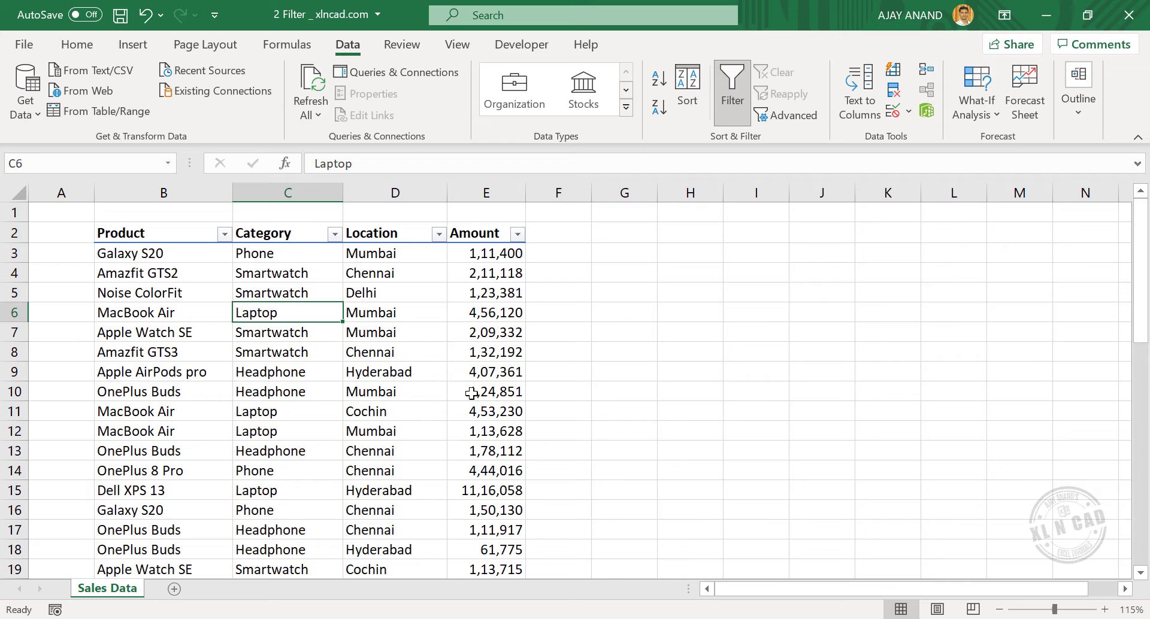
Apply a Greater Than number filter on Amount with the value 500000.
{"action": "left_click", "coordinate": [517, 236]}
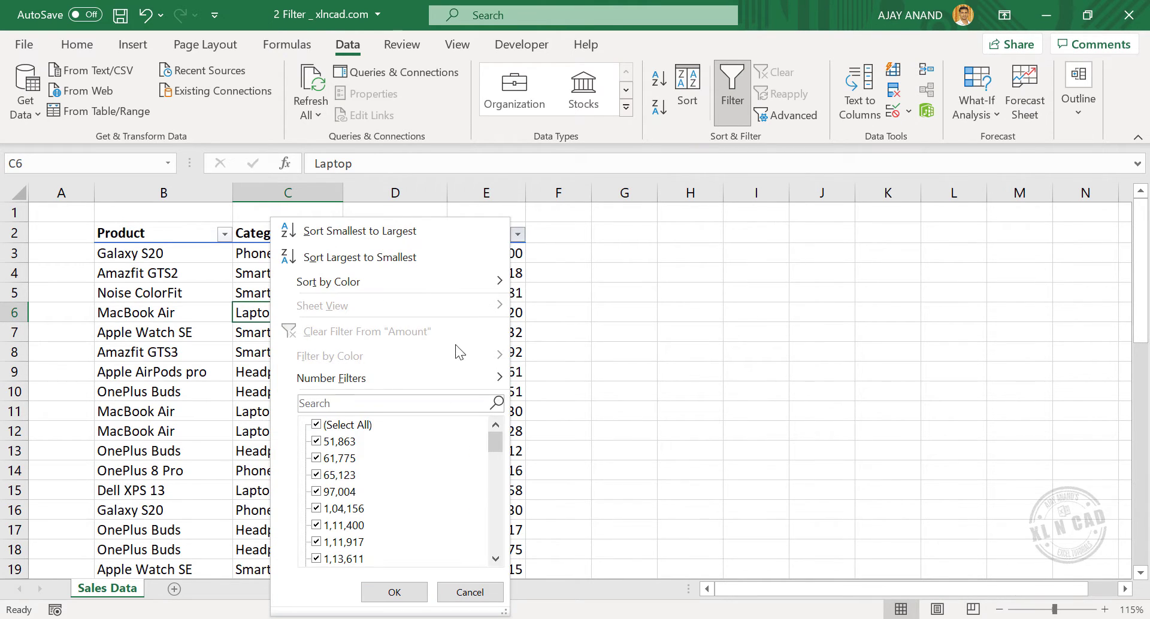
{"action": "mouse_move", "coordinate": [449, 376]}
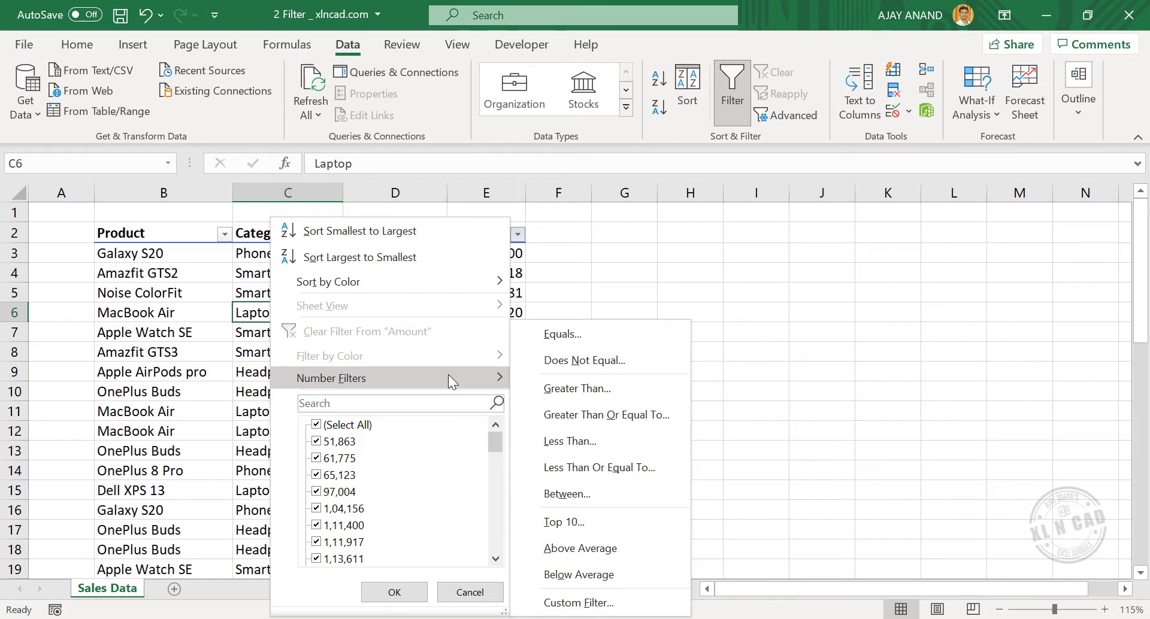
{"action": "left_click", "coordinate": [570, 390]}
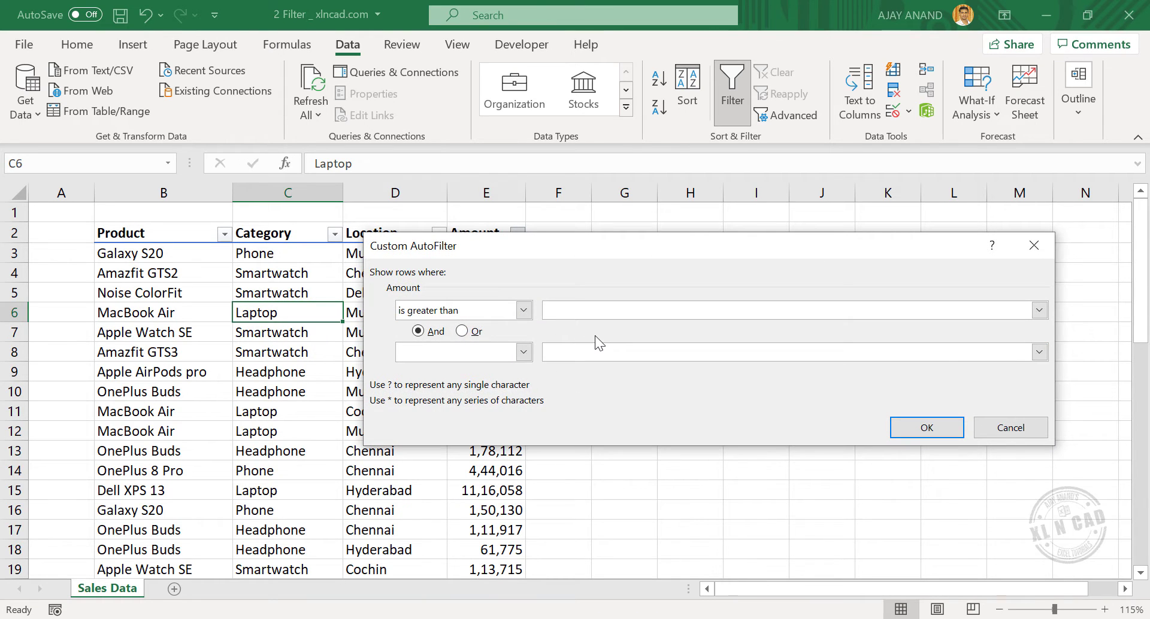
{"action": "type", "text": "500000"}
{"action": "left_click", "coordinate": [901, 432]}
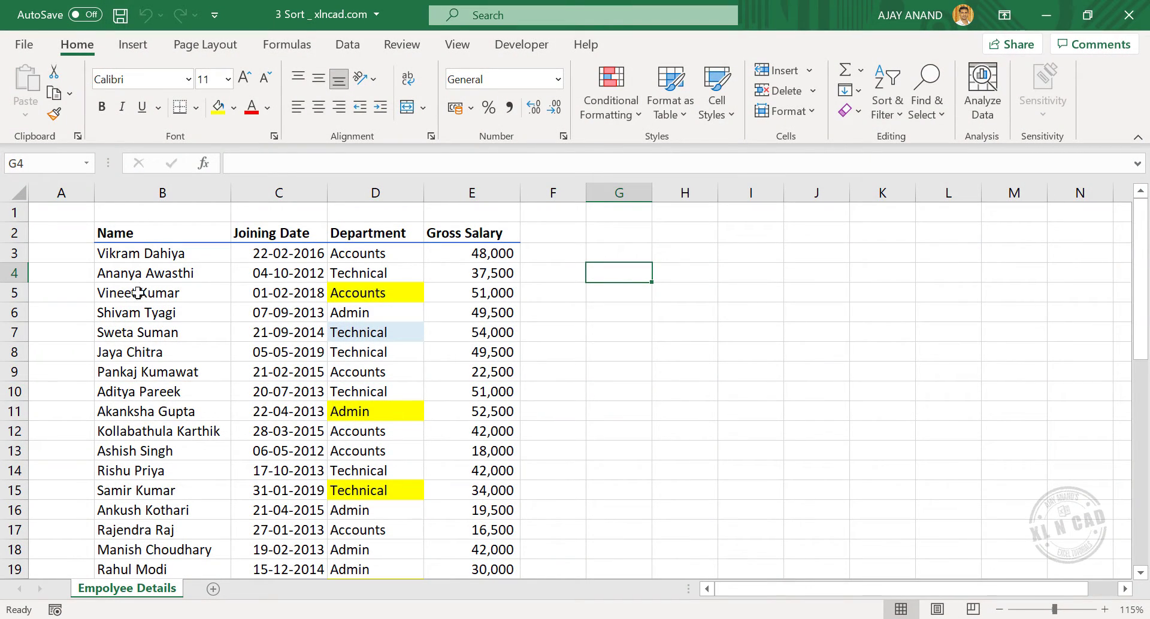
Scroll through the Employee Details sheet, selecting name, joining date and department cells.
{"action": "scroll", "coordinate": [487, 344], "scroll_direction": "down", "scroll_amount": 10}
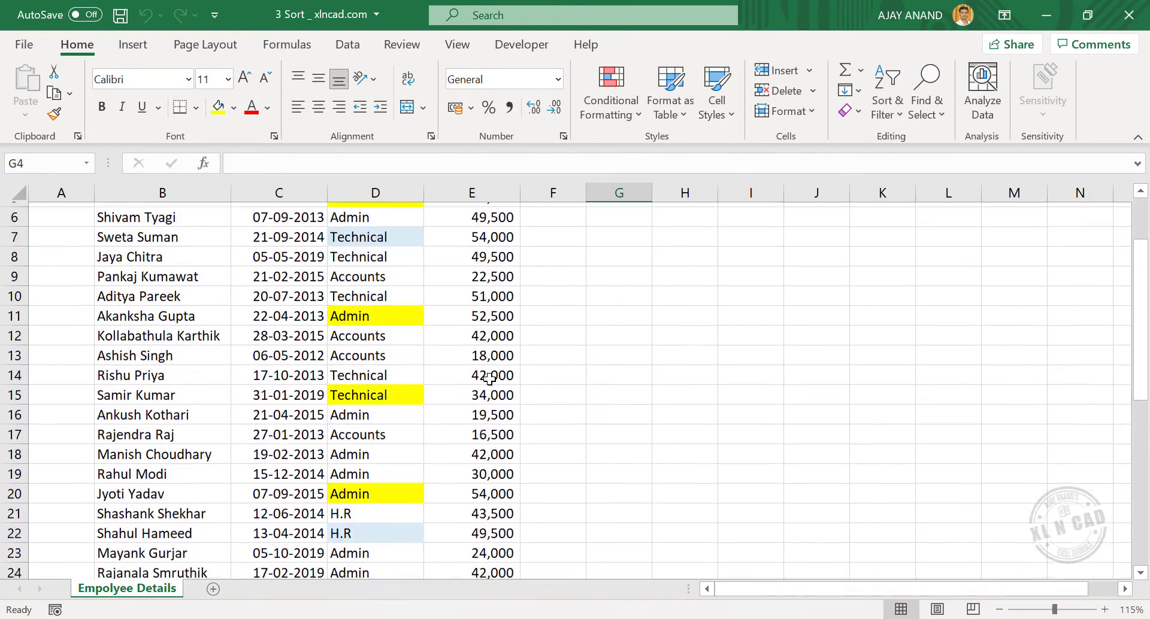
{"action": "scroll", "coordinate": [495, 431], "scroll_direction": "up", "scroll_amount": 10}
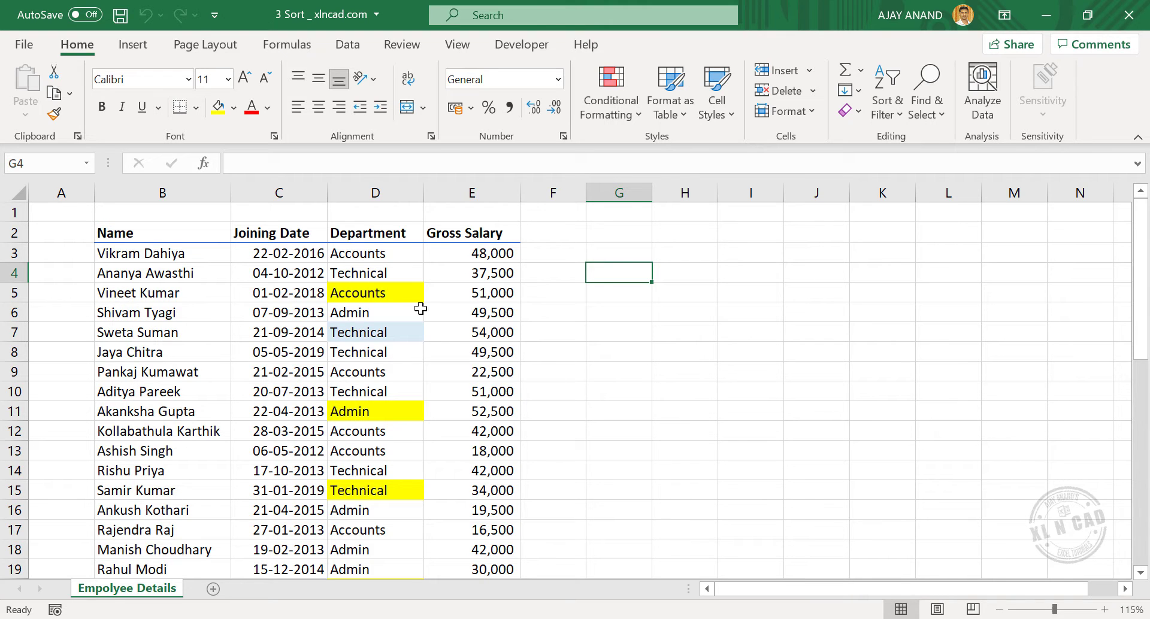
{"action": "scroll", "coordinate": [289, 424], "scroll_direction": "down", "scroll_amount": 2}
{"action": "scroll", "coordinate": [225, 401], "scroll_direction": "up", "scroll_amount": 2}
{"action": "left_click_drag", "start_coordinate": [173, 317], "coordinate": [178, 435]}
{"action": "scroll", "coordinate": [299, 408], "scroll_direction": "down", "scroll_amount": 3}
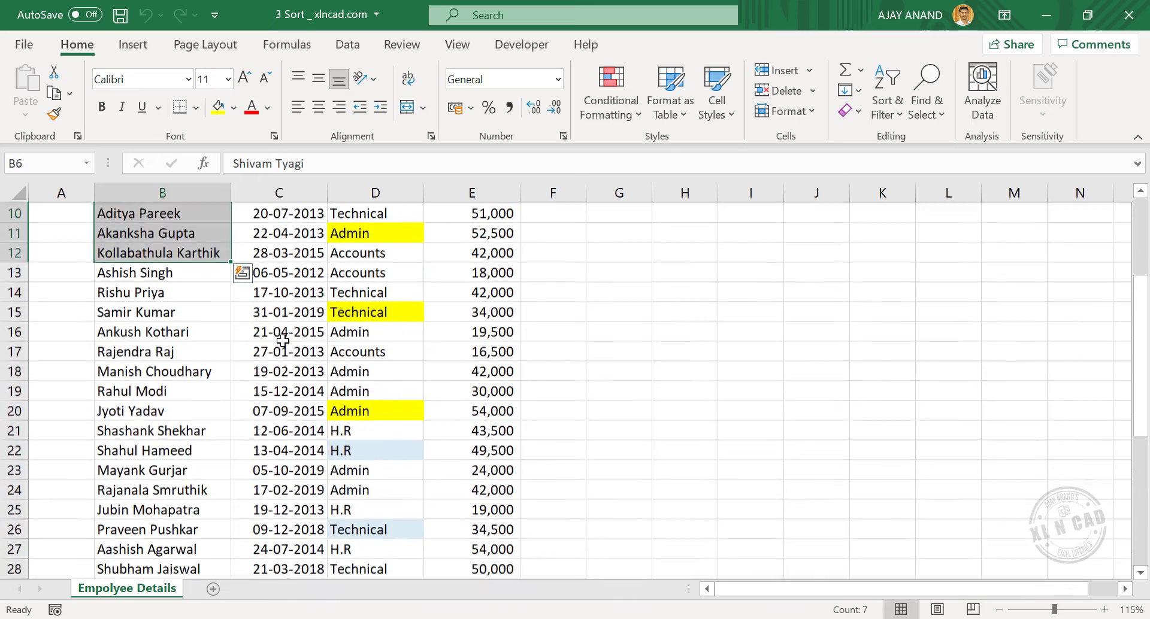
{"action": "left_click_drag", "start_coordinate": [278, 353], "coordinate": [287, 413]}
{"action": "scroll", "coordinate": [287, 431], "scroll_direction": "down", "scroll_amount": 1}
{"action": "scroll", "coordinate": [288, 438], "scroll_direction": "down", "scroll_amount": 3}
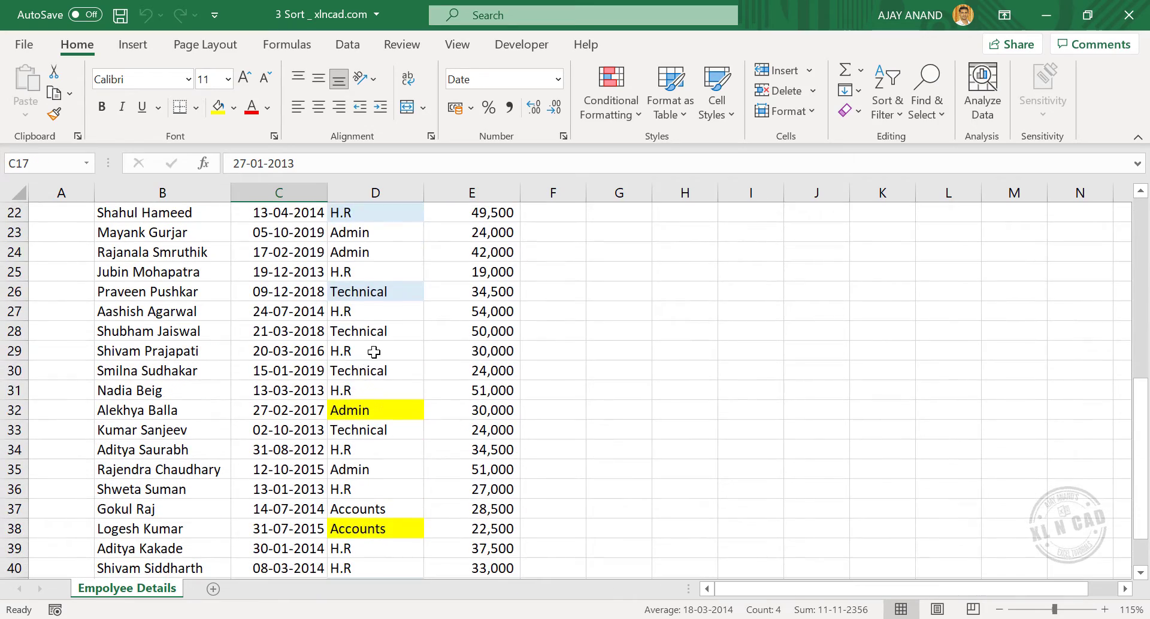
{"action": "left_click_drag", "start_coordinate": [371, 353], "coordinate": [371, 431]}
{"action": "scroll", "coordinate": [374, 446], "scroll_direction": "down", "scroll_amount": 2}
{"action": "scroll", "coordinate": [477, 423], "scroll_direction": "down", "scroll_amount": 1}
{"action": "scroll", "coordinate": [477, 423], "scroll_direction": "up", "scroll_amount": 10}
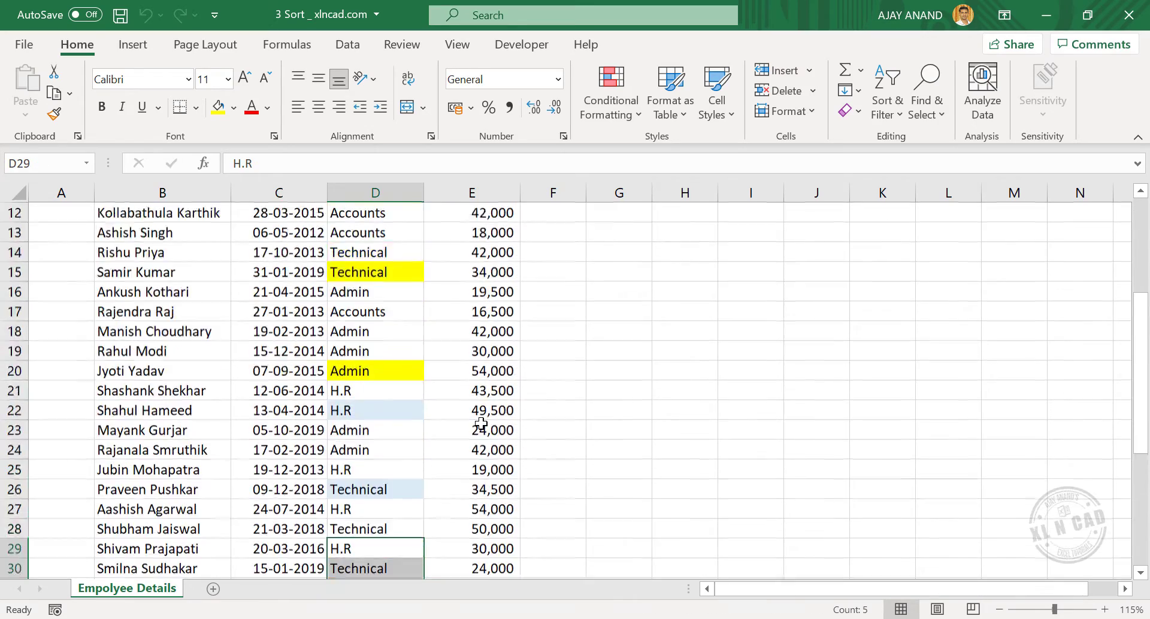
Check the Gross Salary values and select a cell inside the employee table.
{"action": "left_click_drag", "start_coordinate": [470, 231], "coordinate": [443, 338]}
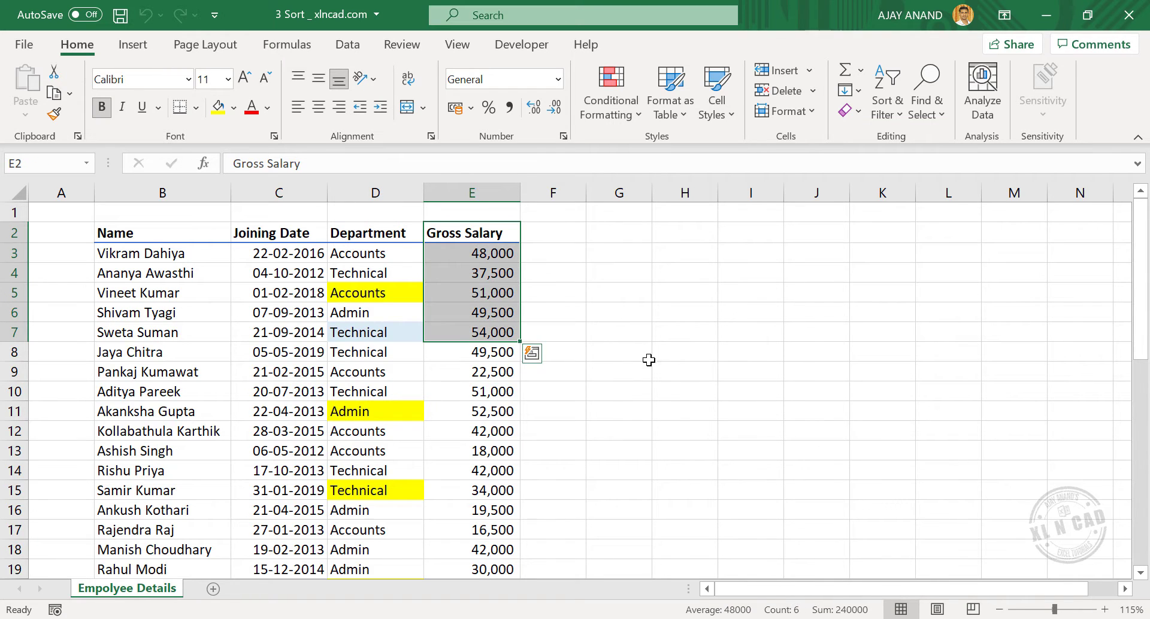
{"action": "left_click", "coordinate": [623, 332]}
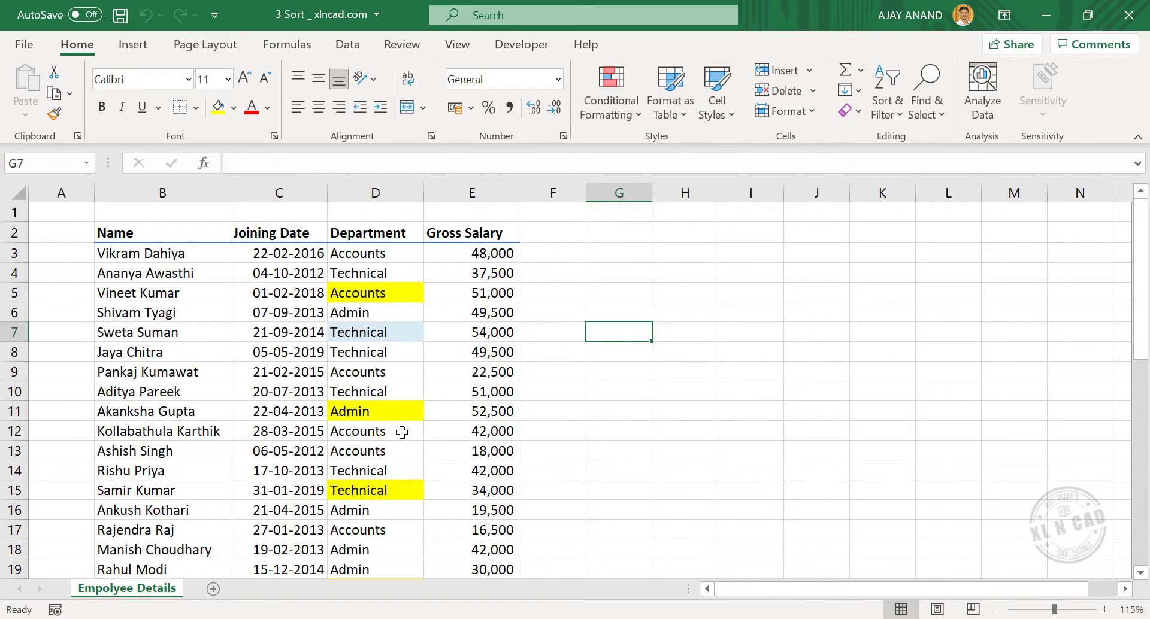
{"action": "scroll", "coordinate": [121, 394], "scroll_direction": "down", "scroll_amount": 5}
{"action": "scroll", "coordinate": [108, 420], "scroll_direction": "down", "scroll_amount": 2}
{"action": "scroll", "coordinate": [103, 412], "scroll_direction": "up", "scroll_amount": 7}
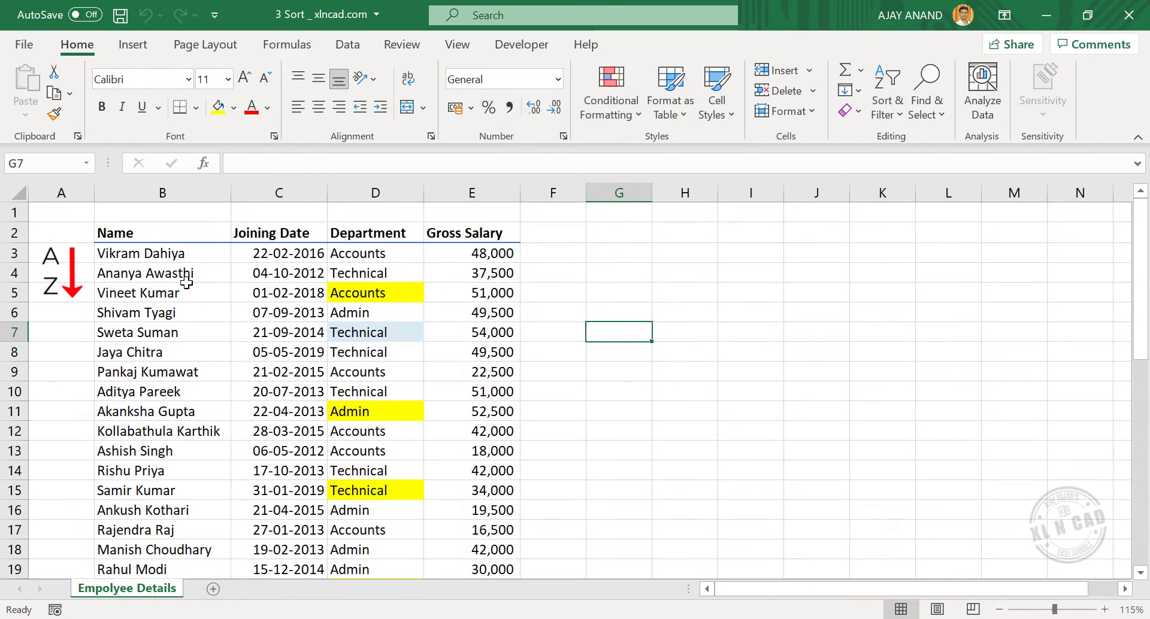
{"action": "left_click", "coordinate": [311, 373]}
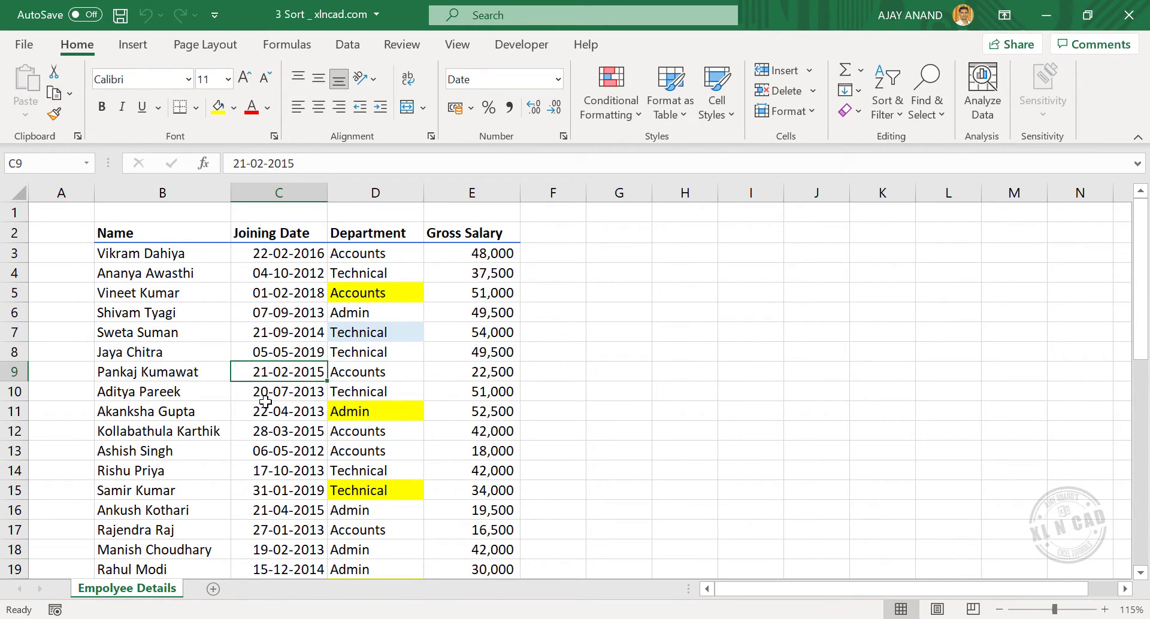
{"action": "left_click", "coordinate": [350, 43]}
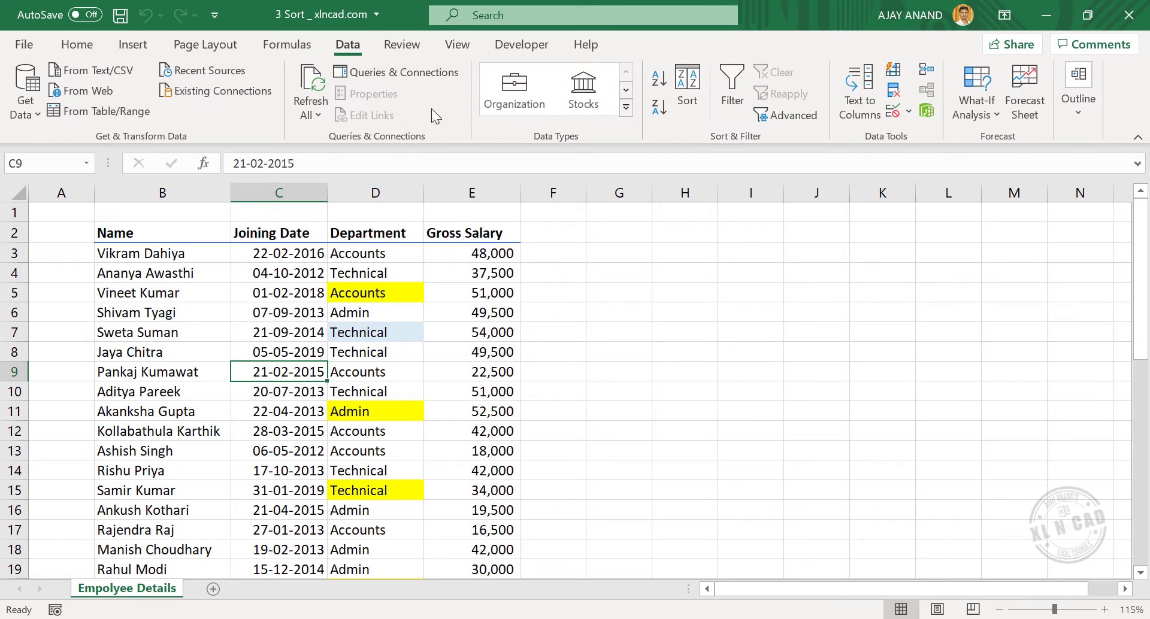
{"action": "left_click", "coordinate": [688, 103]}
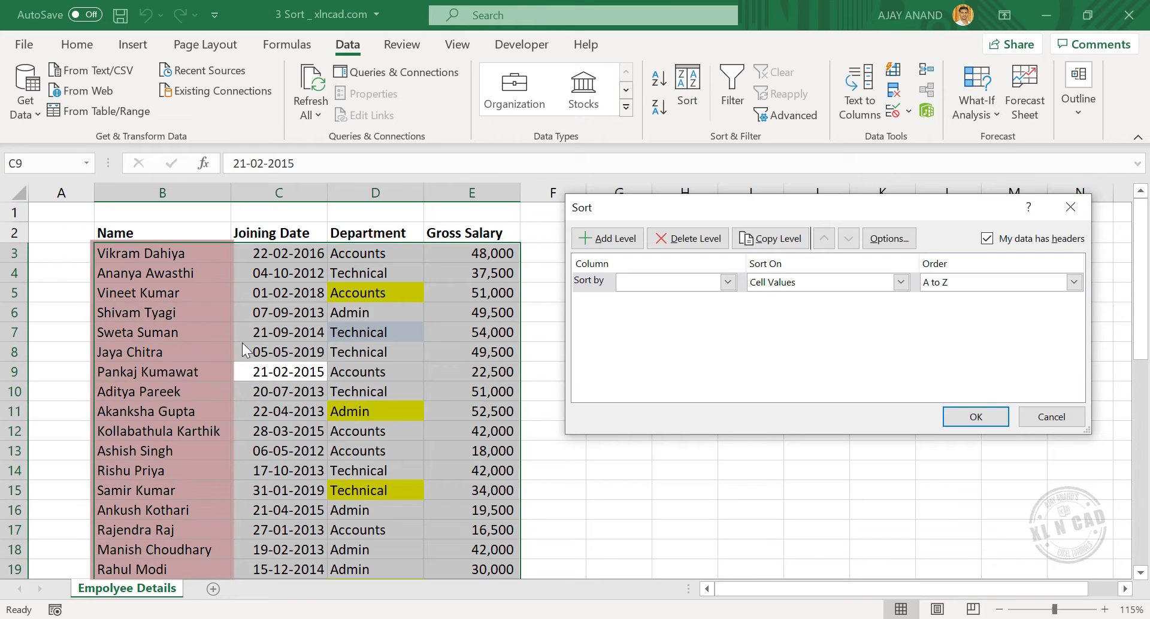
{"action": "left_click", "coordinate": [729, 282]}
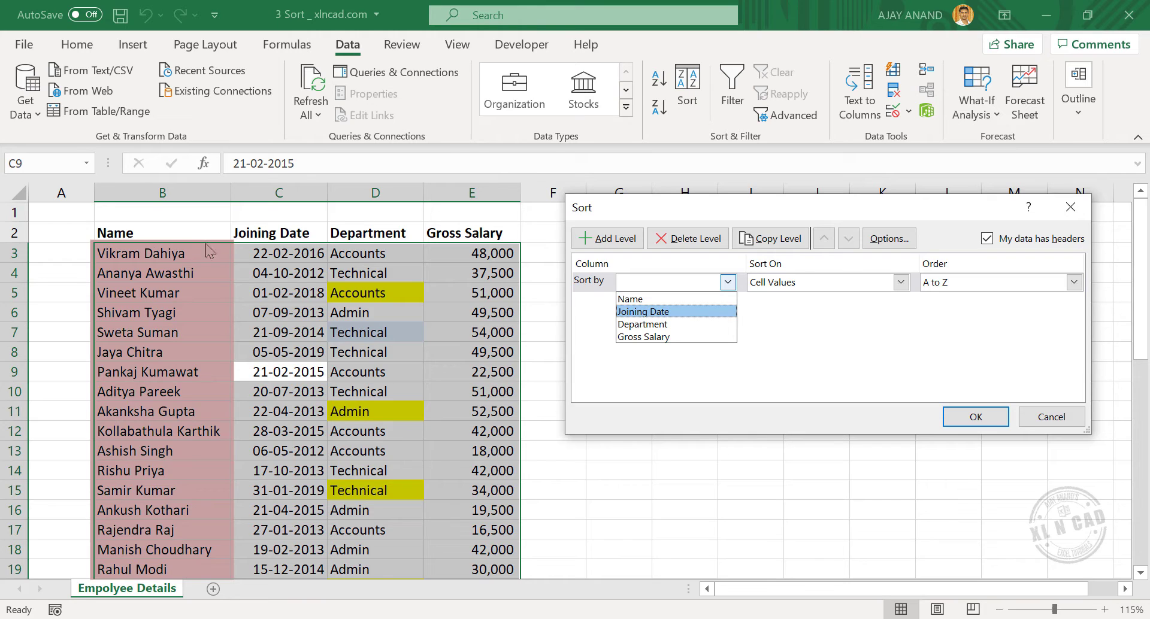
{"action": "left_click", "coordinate": [628, 298]}
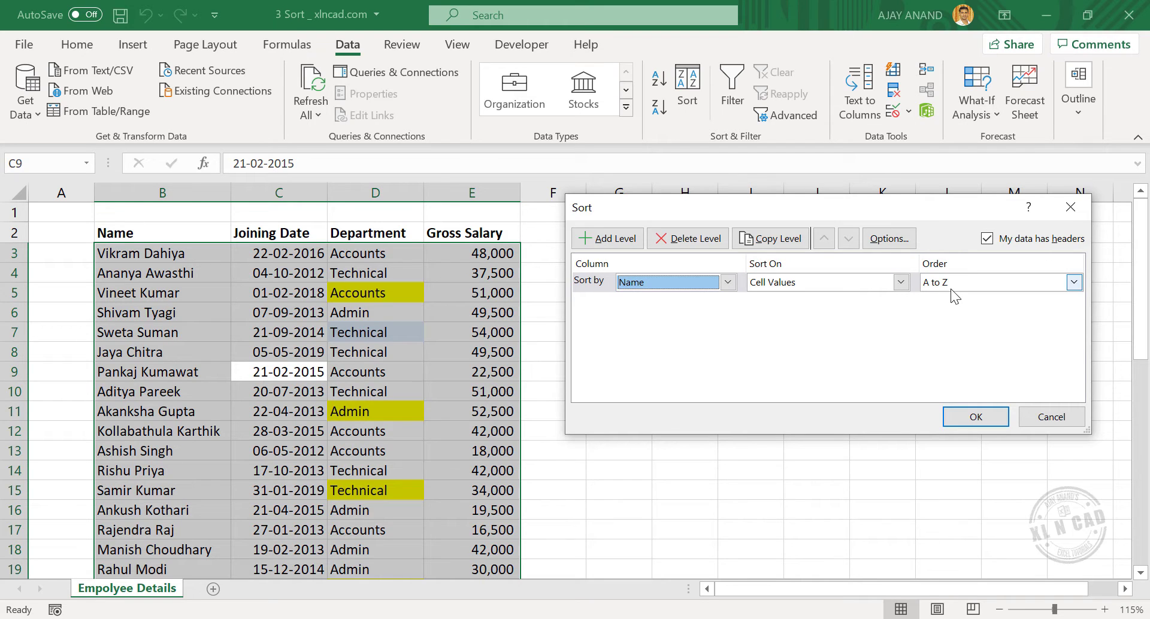
{"action": "left_click", "coordinate": [1075, 283]}
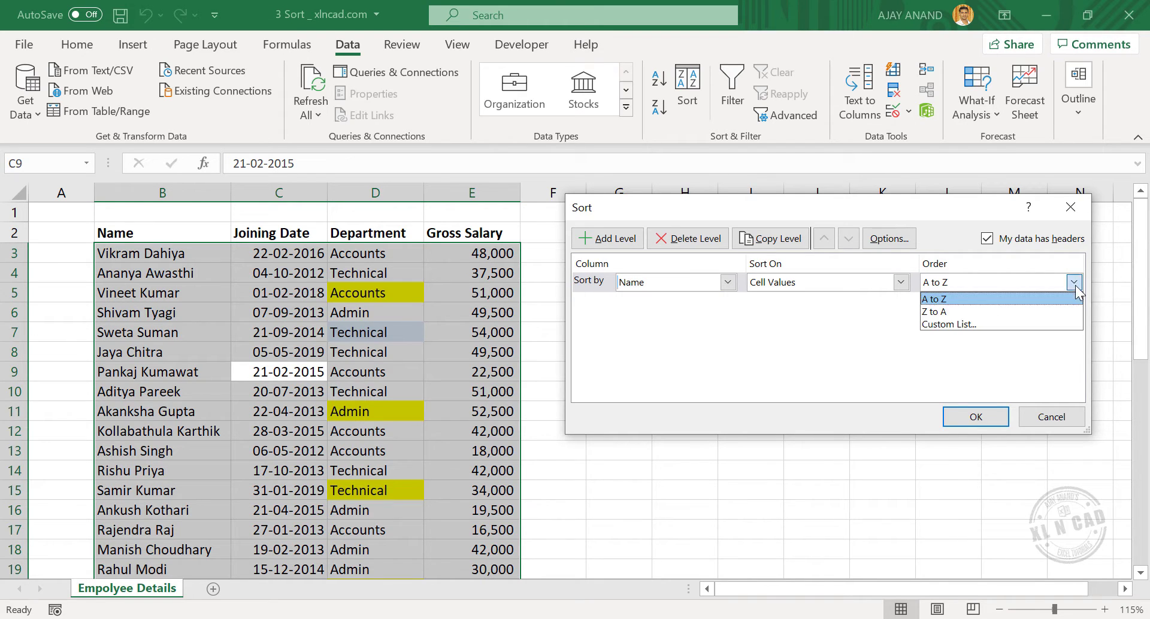
{"action": "left_click", "coordinate": [997, 300]}
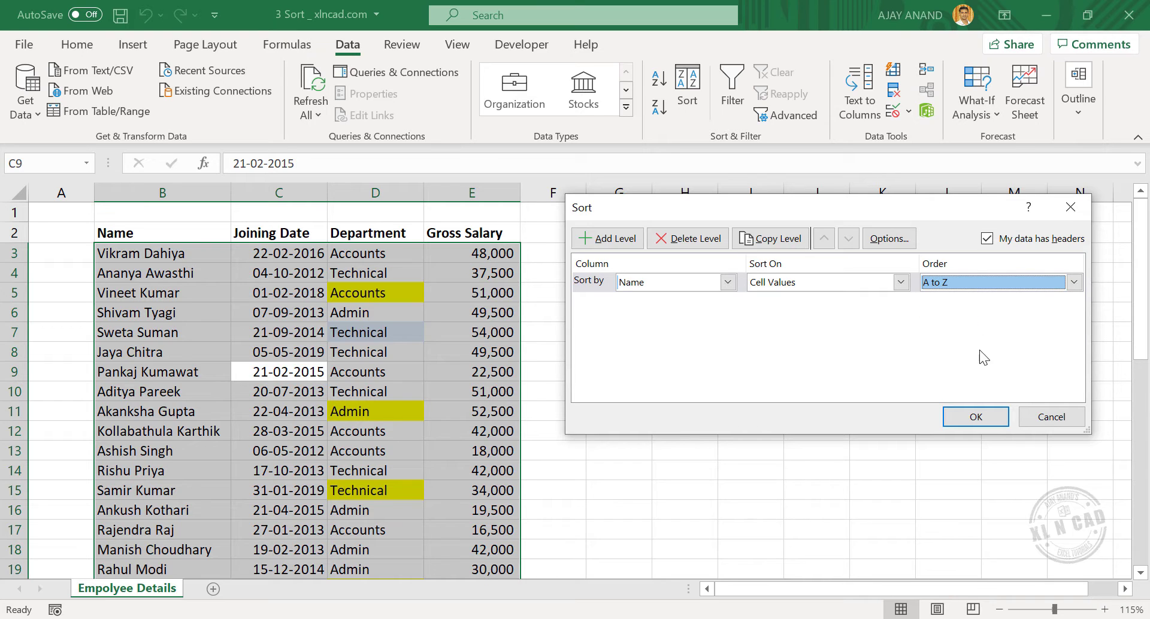
{"action": "left_click", "coordinate": [961, 417]}
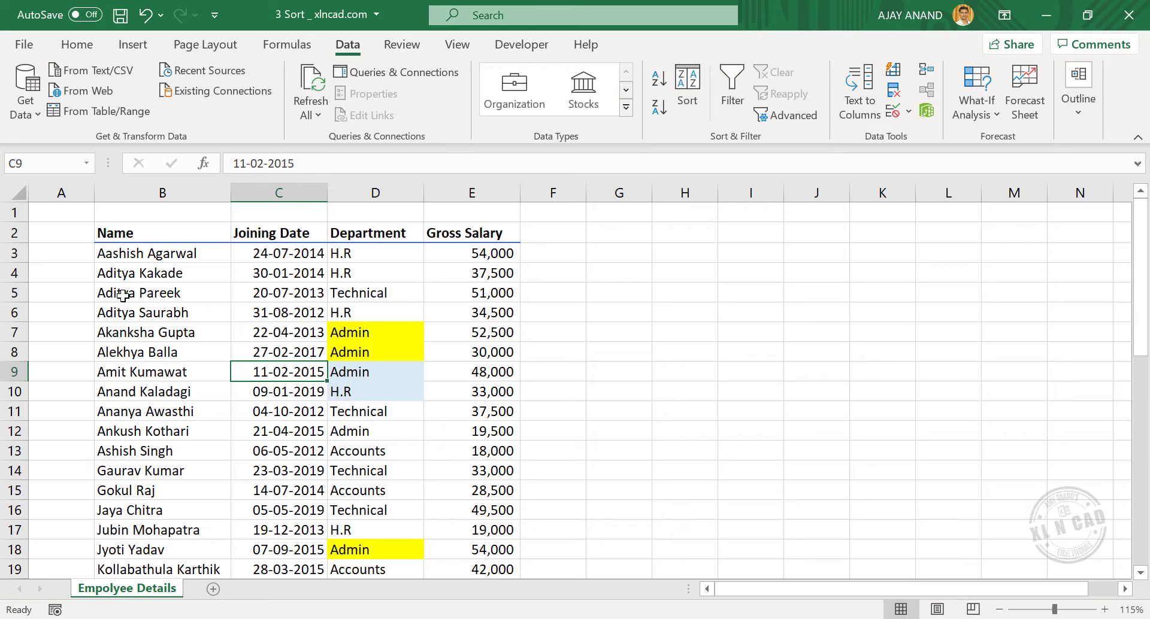
{"action": "scroll", "coordinate": [117, 358], "scroll_direction": "down", "scroll_amount": 12}
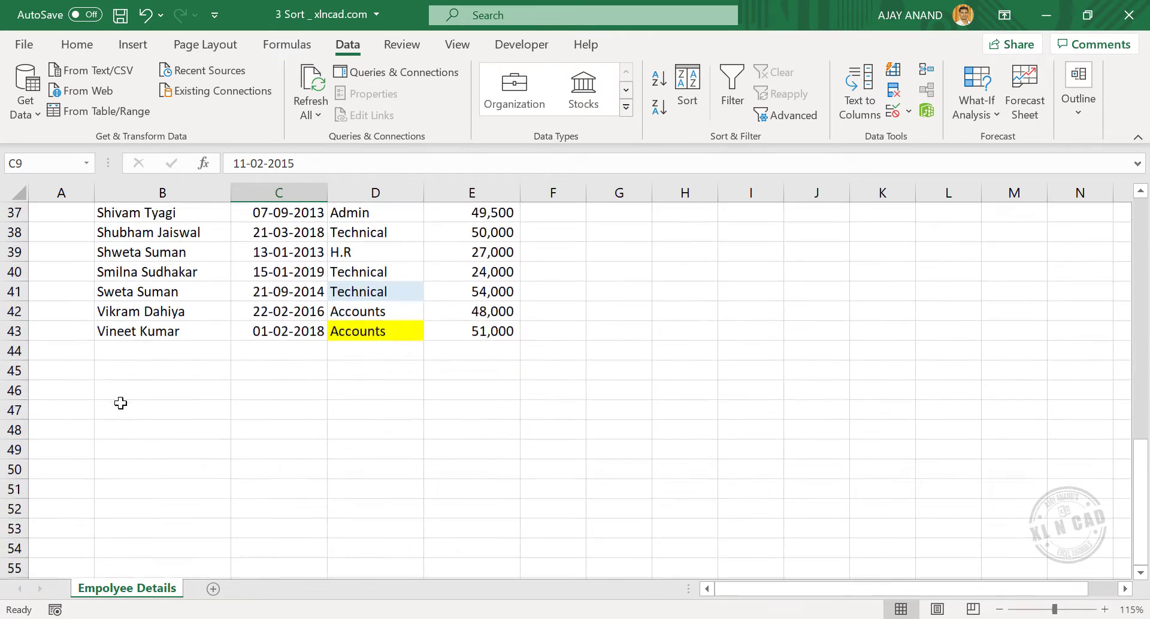
{"action": "scroll", "coordinate": [120, 403], "scroll_direction": "up", "scroll_amount": 12}
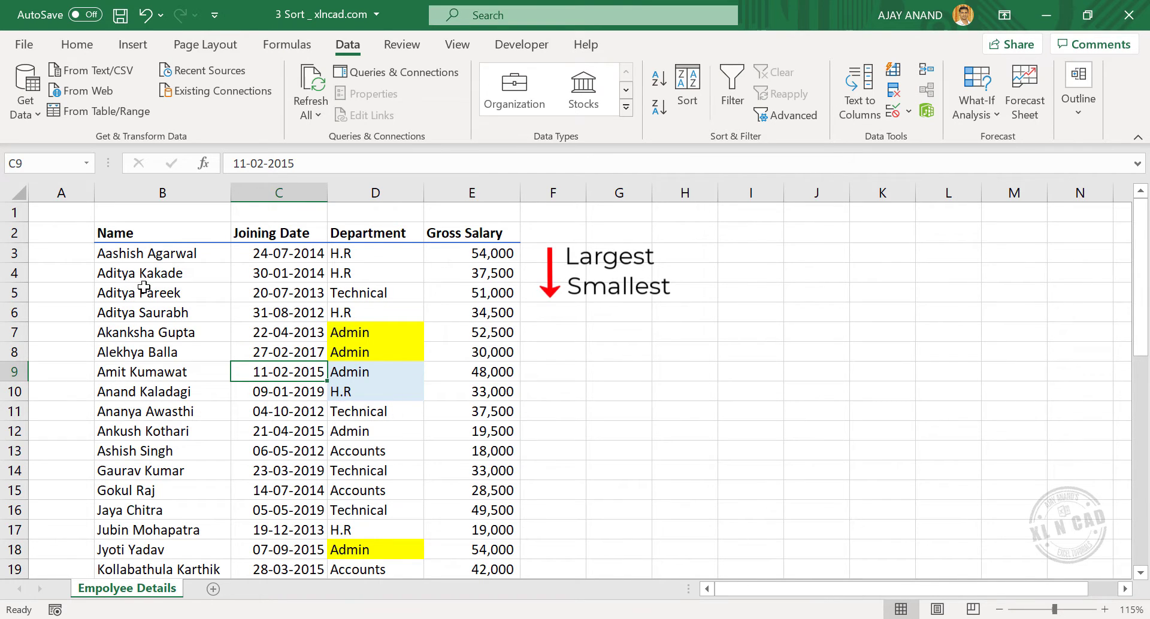
{"action": "scroll", "coordinate": [479, 402], "scroll_direction": "down", "scroll_amount": 9}
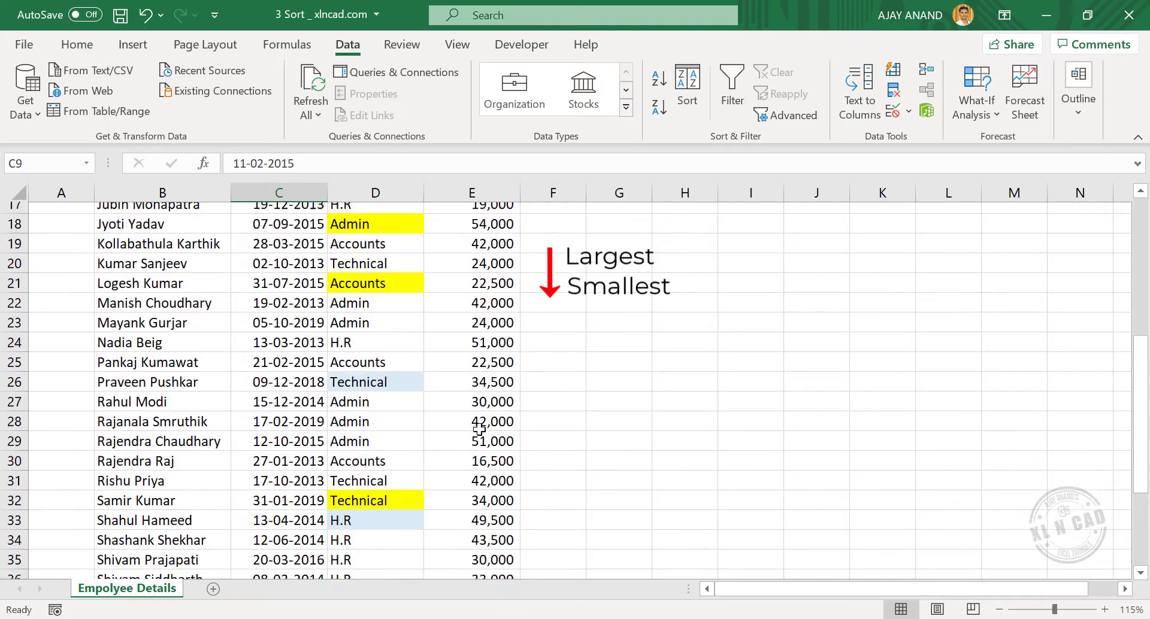
{"action": "scroll", "coordinate": [479, 431], "scroll_direction": "down", "scroll_amount": 2}
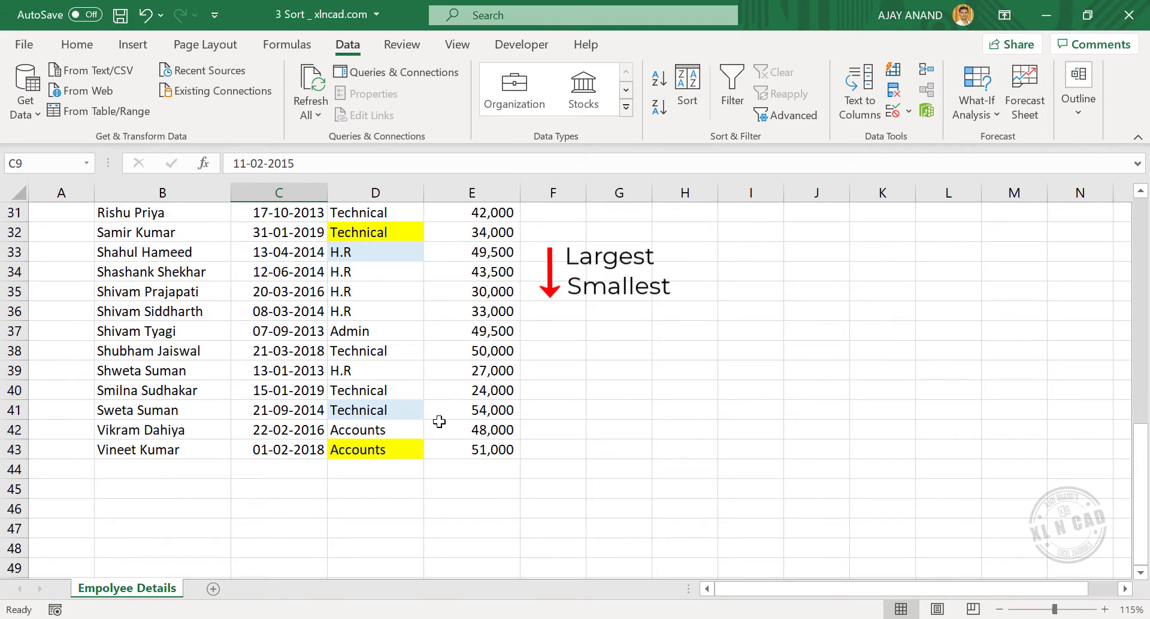
{"action": "scroll", "coordinate": [438, 421], "scroll_direction": "up", "scroll_amount": 10}
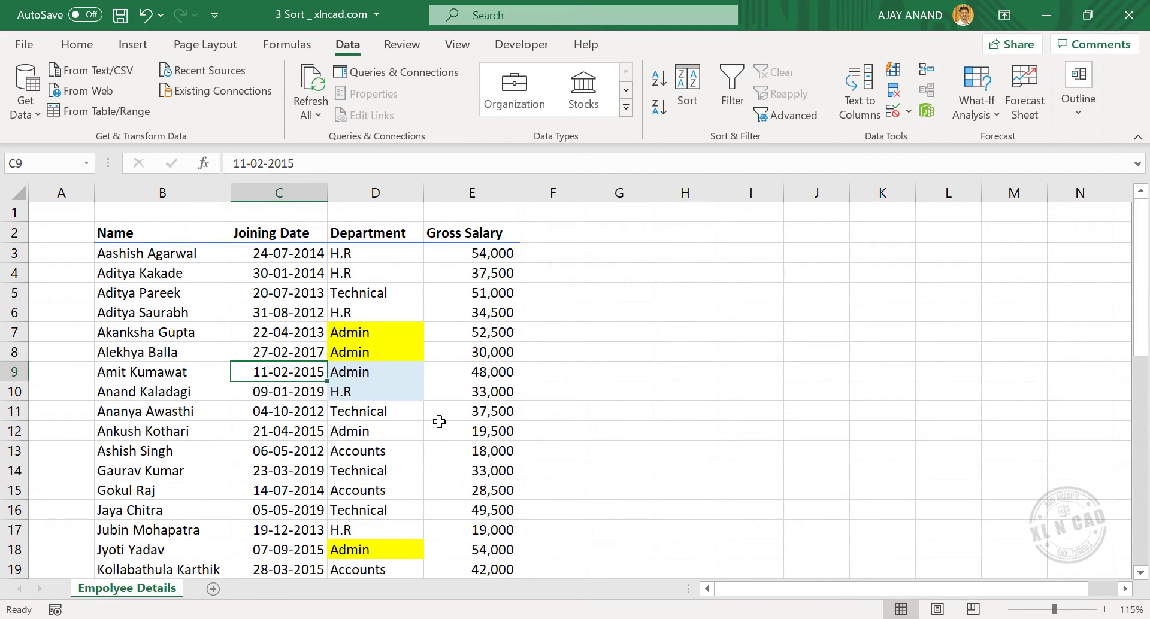
Sort the employee table by Gross Salary, Largest to Smallest.
{"action": "left_click", "coordinate": [687, 103]}
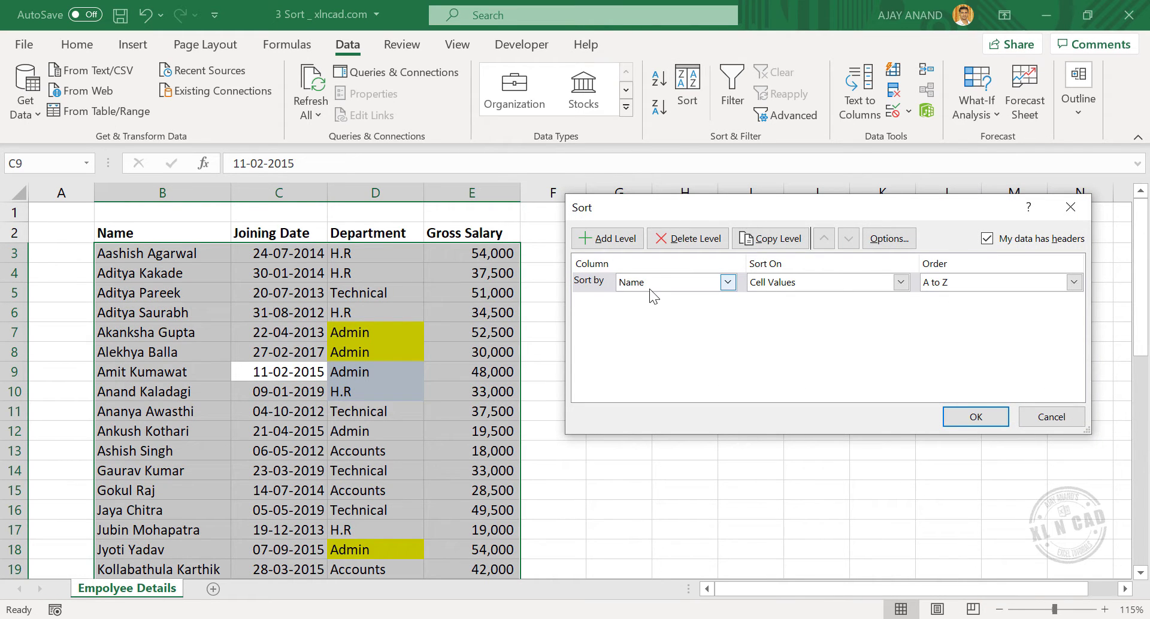
{"action": "left_click", "coordinate": [727, 282]}
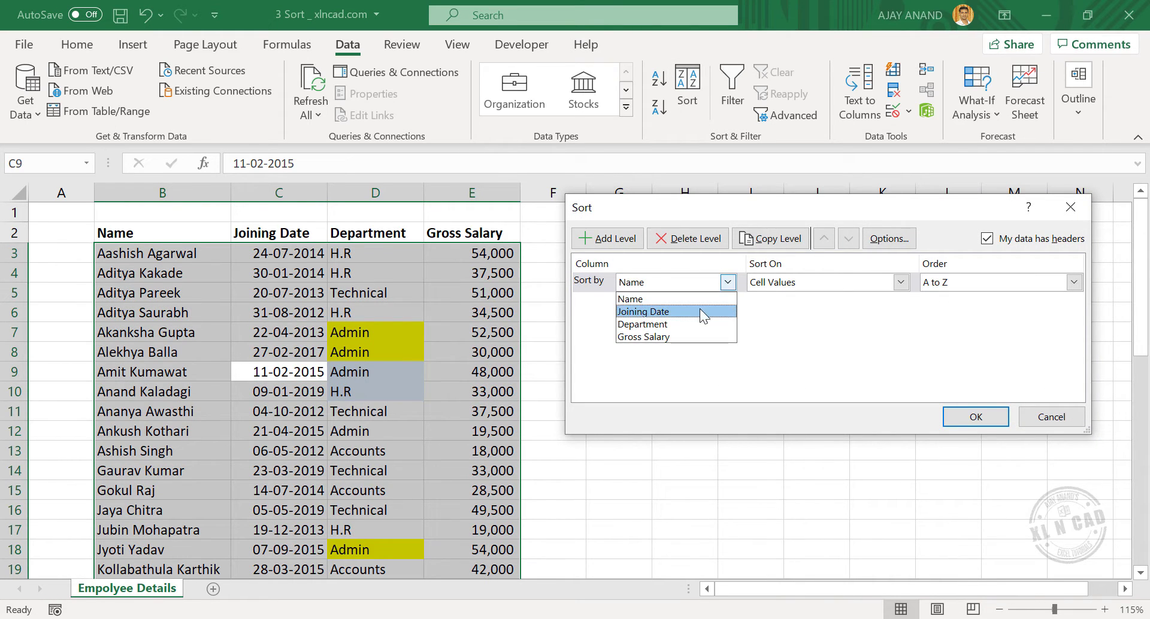
{"action": "left_click", "coordinate": [667, 328]}
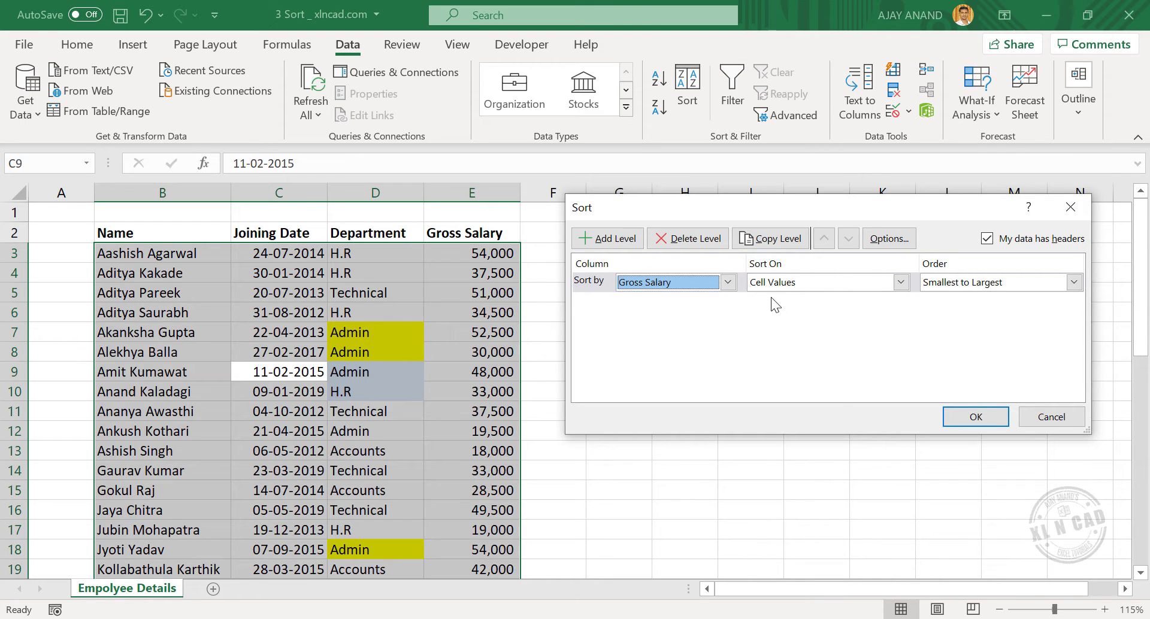
{"action": "left_click", "coordinate": [1061, 289]}
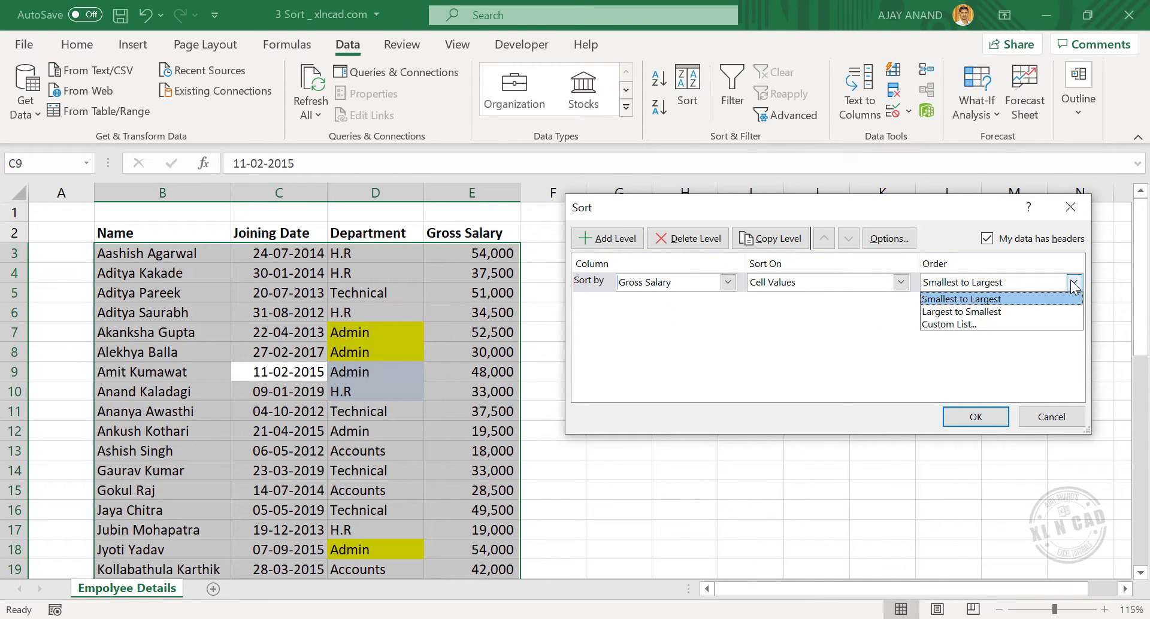
{"action": "left_click", "coordinate": [1000, 310]}
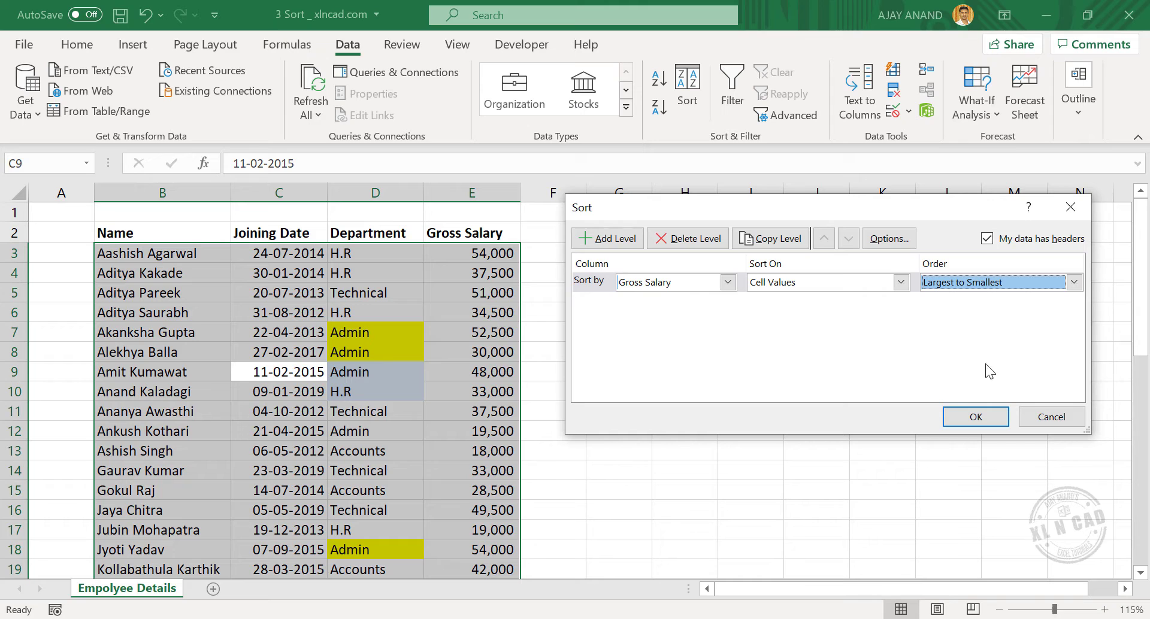
{"action": "left_click", "coordinate": [962, 418]}
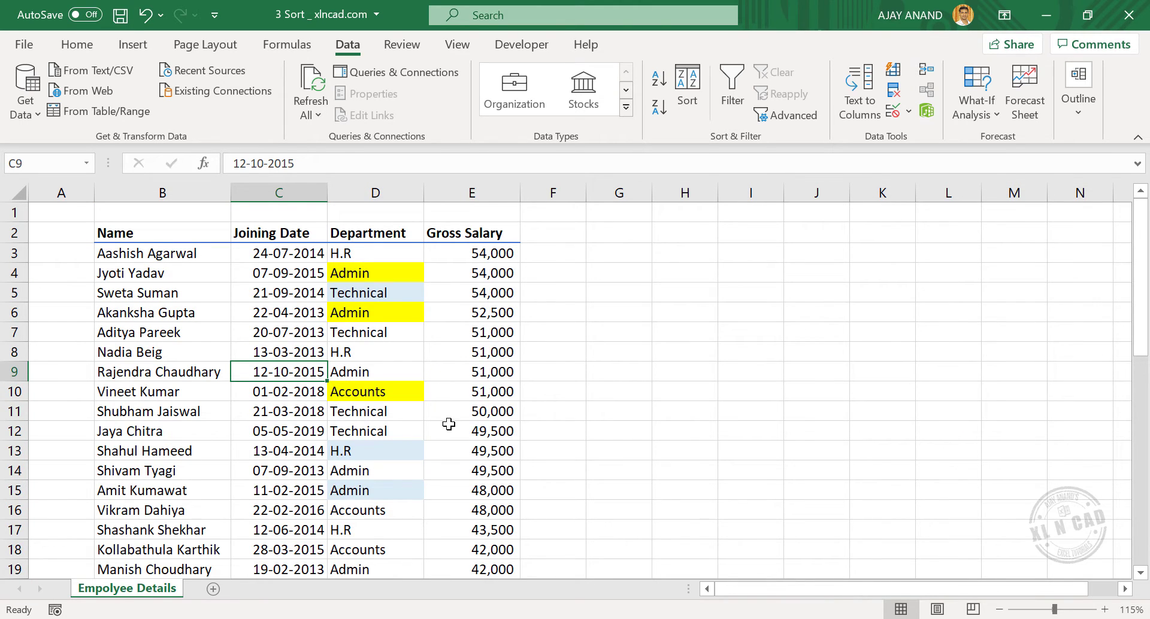
Review the sorted salaries, running from 54,000 at the top to 16,500.
{"action": "left_click_drag", "start_coordinate": [475, 256], "coordinate": [439, 388]}
{"action": "scroll", "coordinate": [464, 395], "scroll_direction": "down", "scroll_amount": 3}
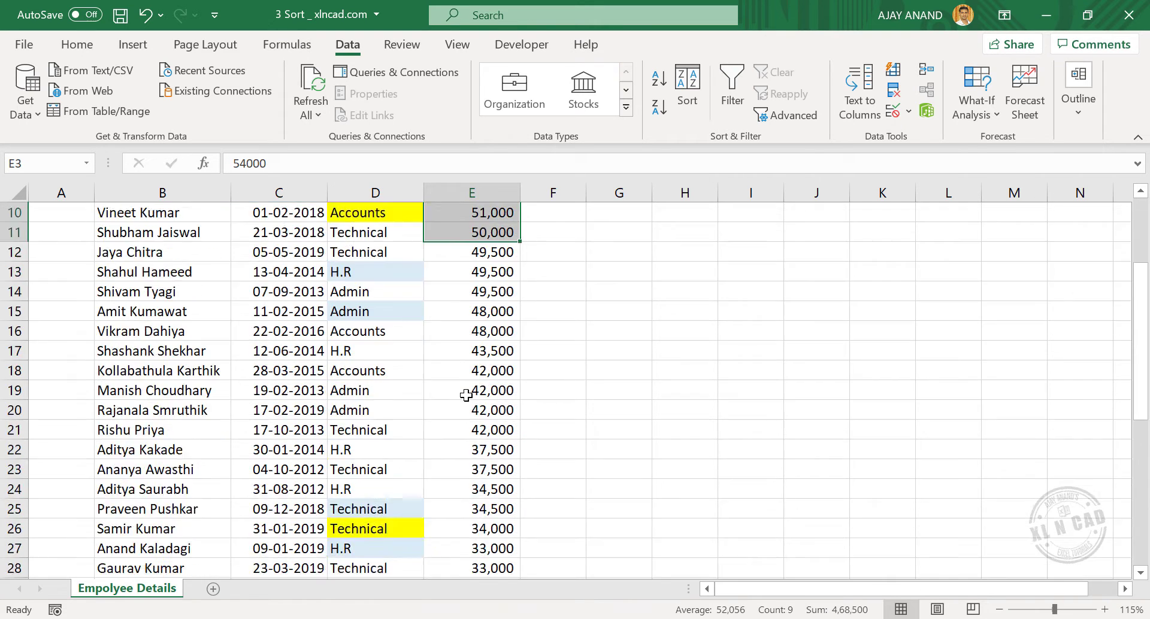
{"action": "scroll", "coordinate": [461, 383], "scroll_direction": "down", "scroll_amount": 7}
{"action": "left_click_drag", "start_coordinate": [486, 449], "coordinate": [485, 311]}
{"action": "scroll", "coordinate": [462, 357], "scroll_direction": "up", "scroll_amount": 10}
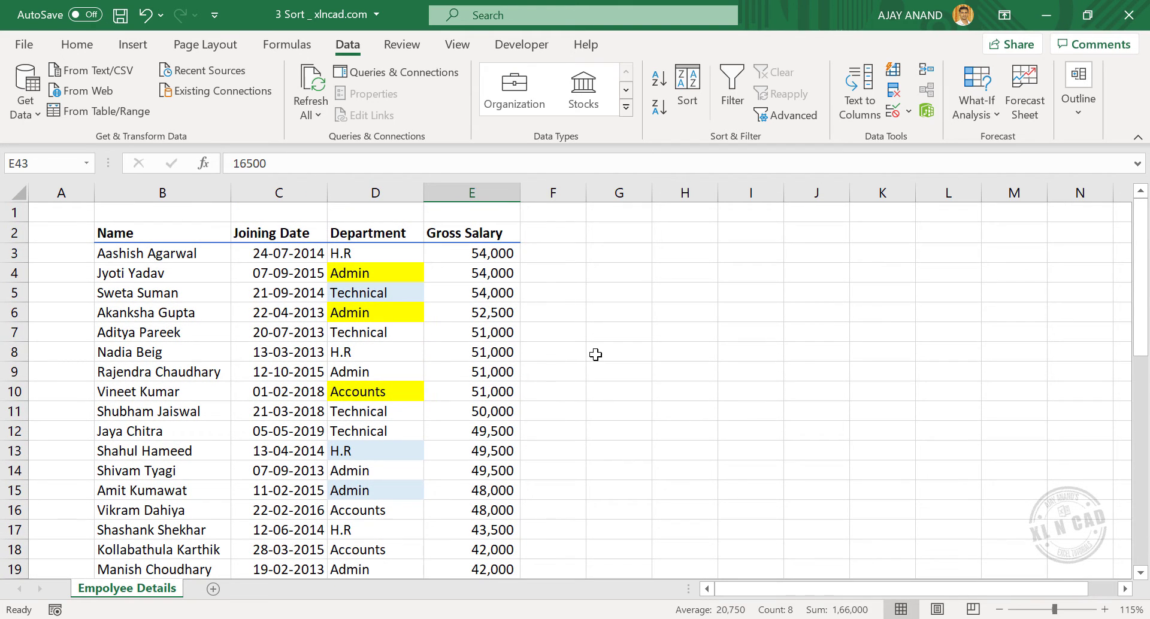
{"action": "left_click", "coordinate": [595, 354]}
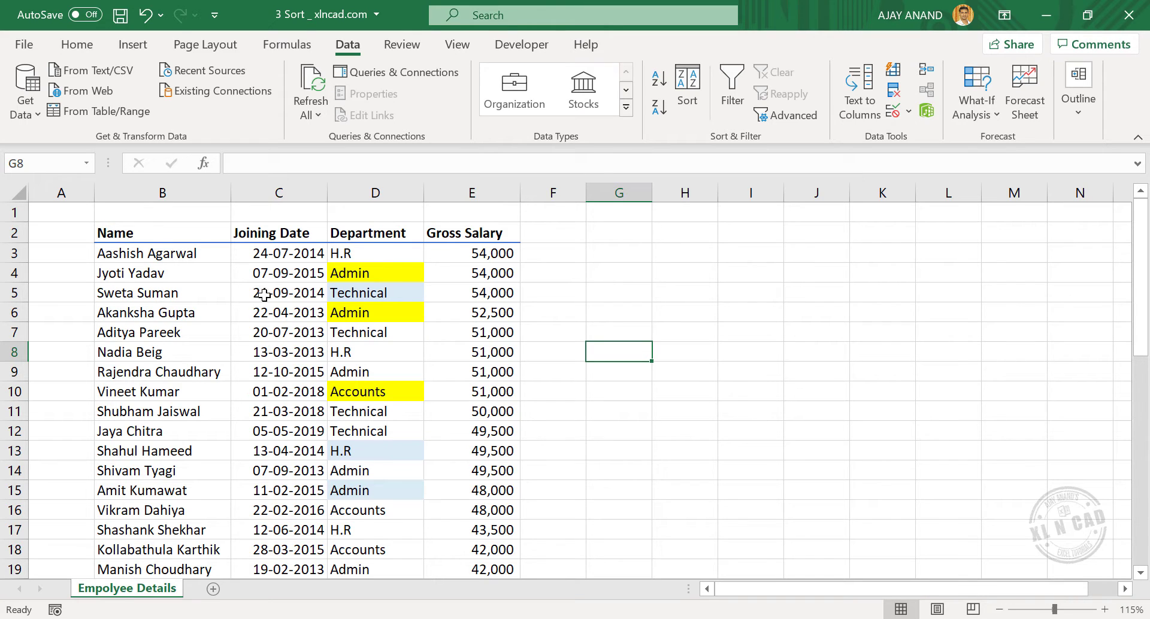
Sort by Department on Cell Color with yellow cells on top.
{"action": "left_click", "coordinate": [289, 328]}
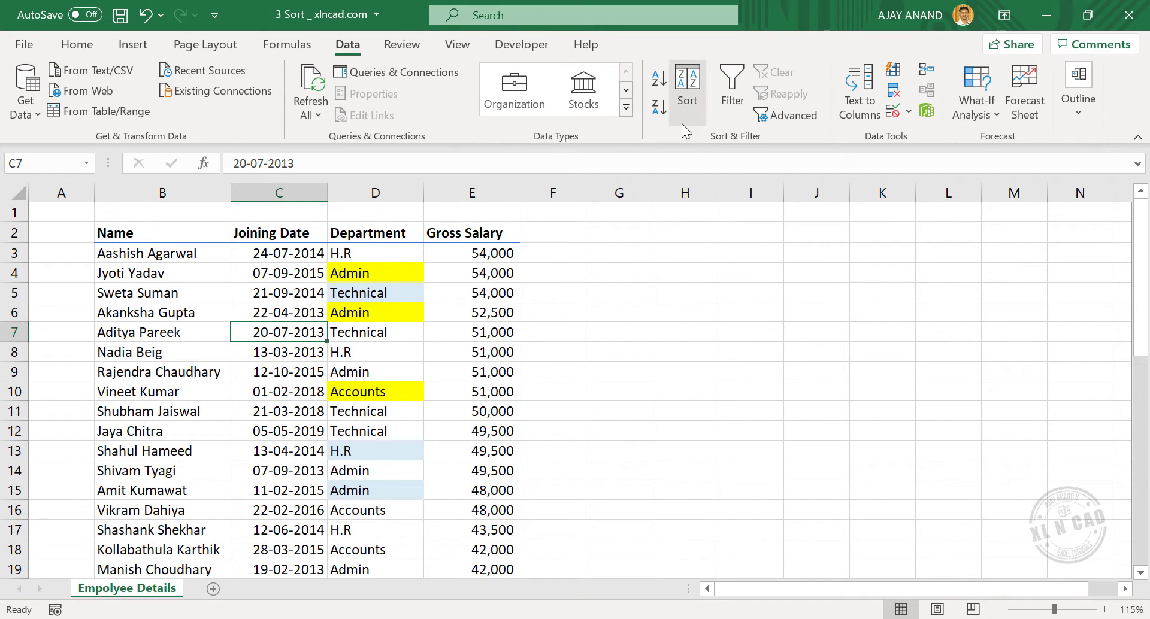
{"action": "left_click", "coordinate": [688, 105]}
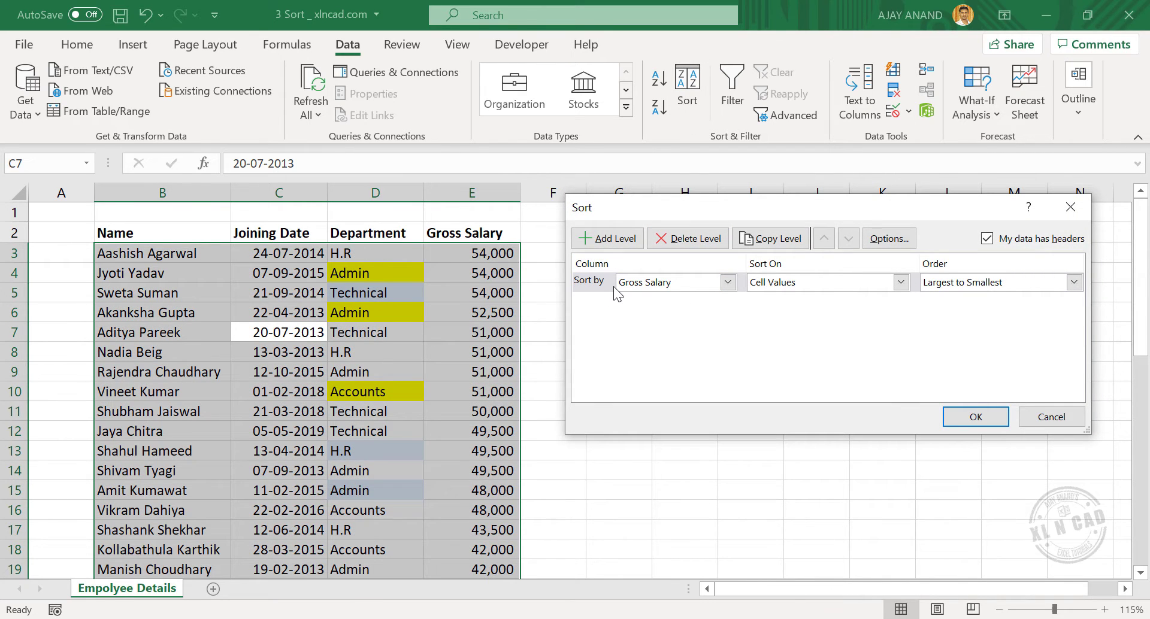
{"action": "left_click", "coordinate": [727, 282]}
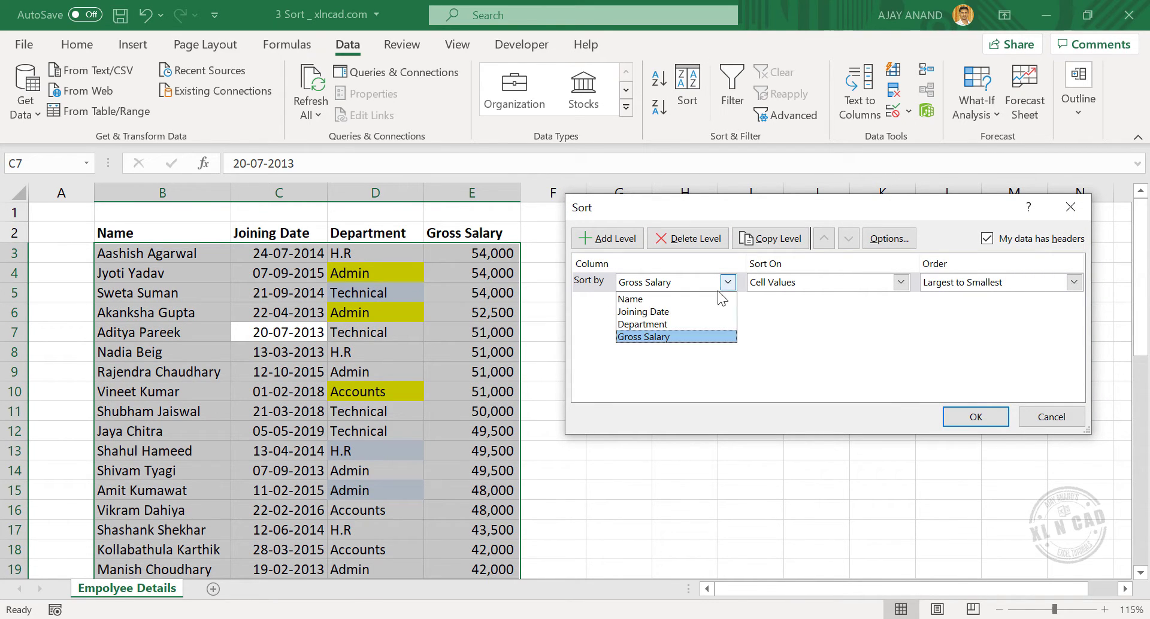
{"action": "left_click", "coordinate": [681, 325]}
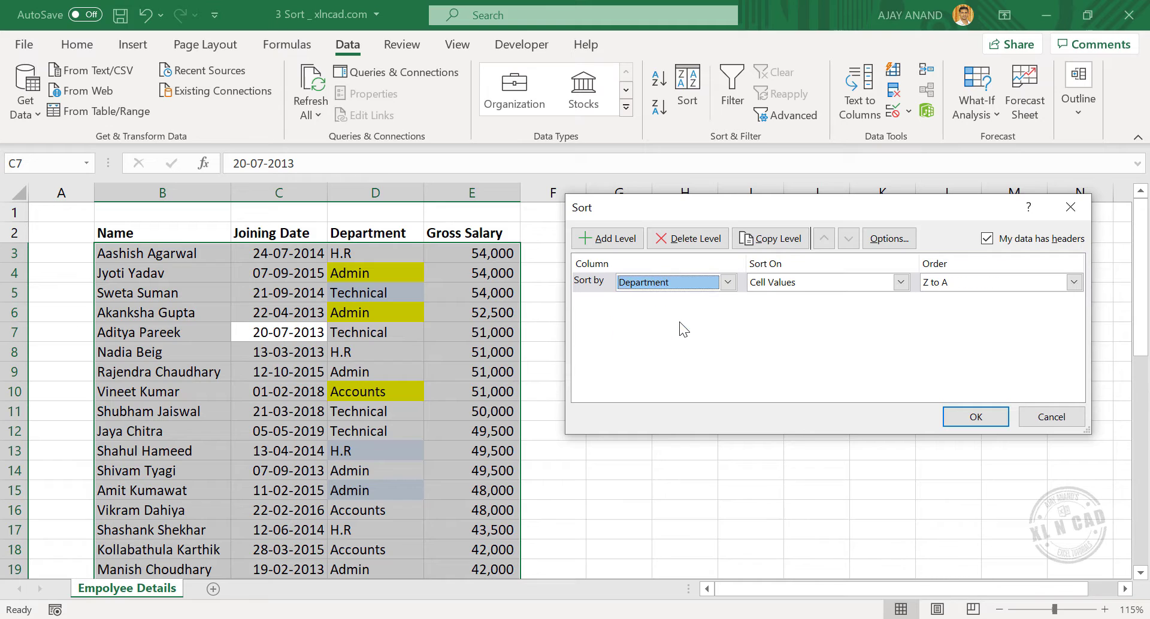
{"action": "left_click", "coordinate": [901, 287]}
{"action": "left_click", "coordinate": [830, 311]}
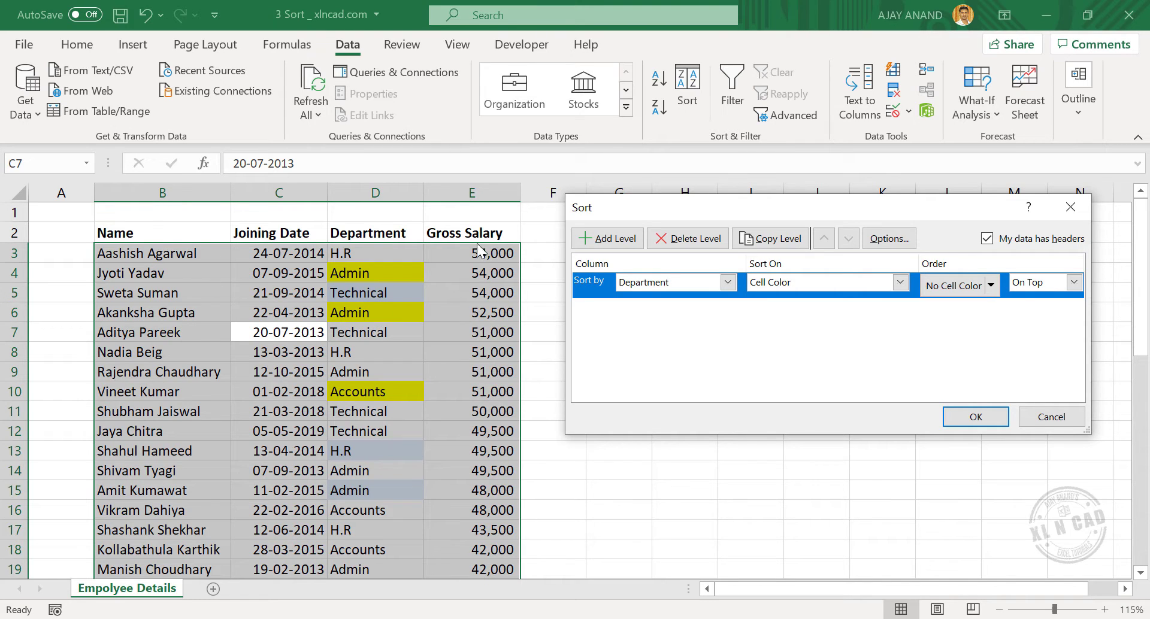
{"action": "left_click", "coordinate": [991, 286]}
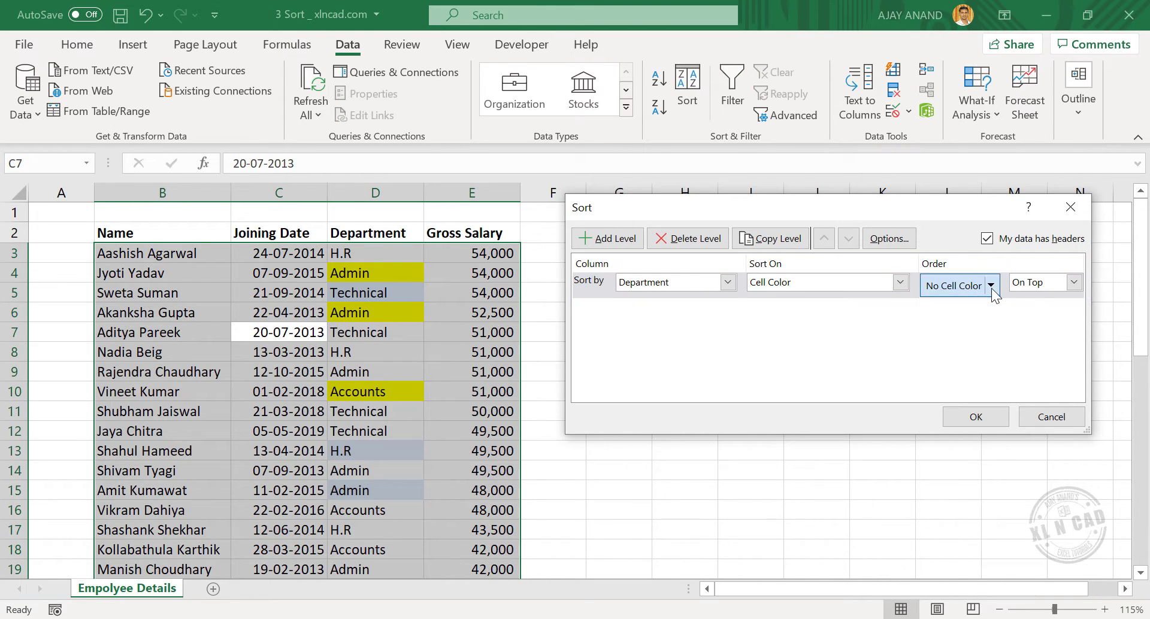
{"action": "left_click", "coordinate": [945, 346]}
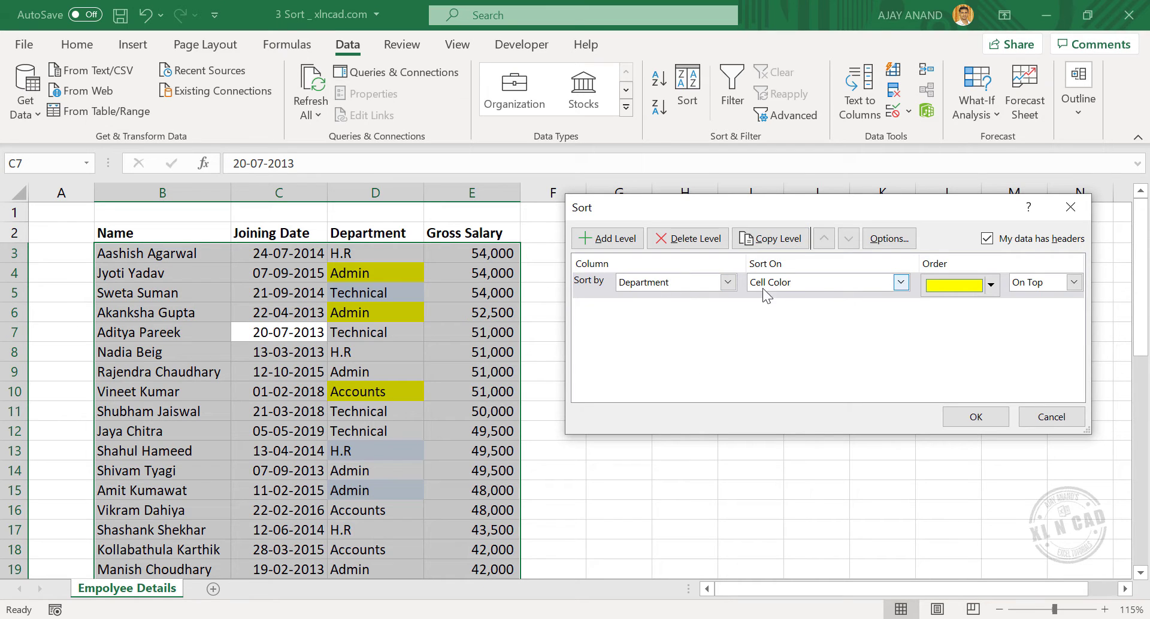
Add a copied sort level placing light-blue Department cells on the bottom, and apply it.
{"action": "left_click", "coordinate": [789, 246]}
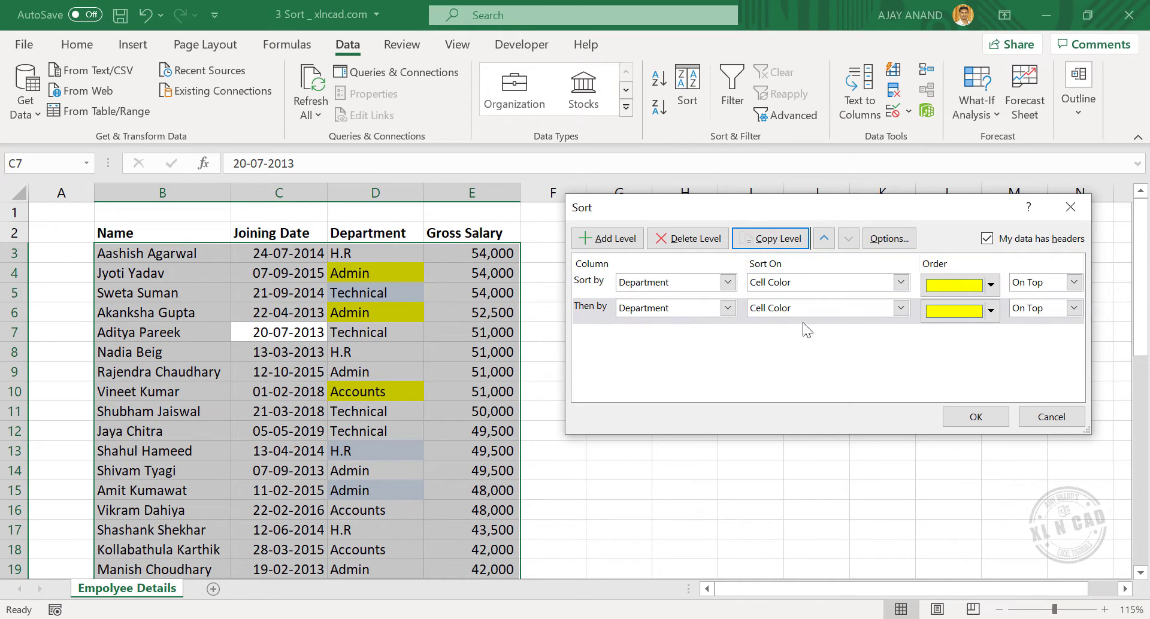
{"action": "left_click", "coordinate": [991, 311]}
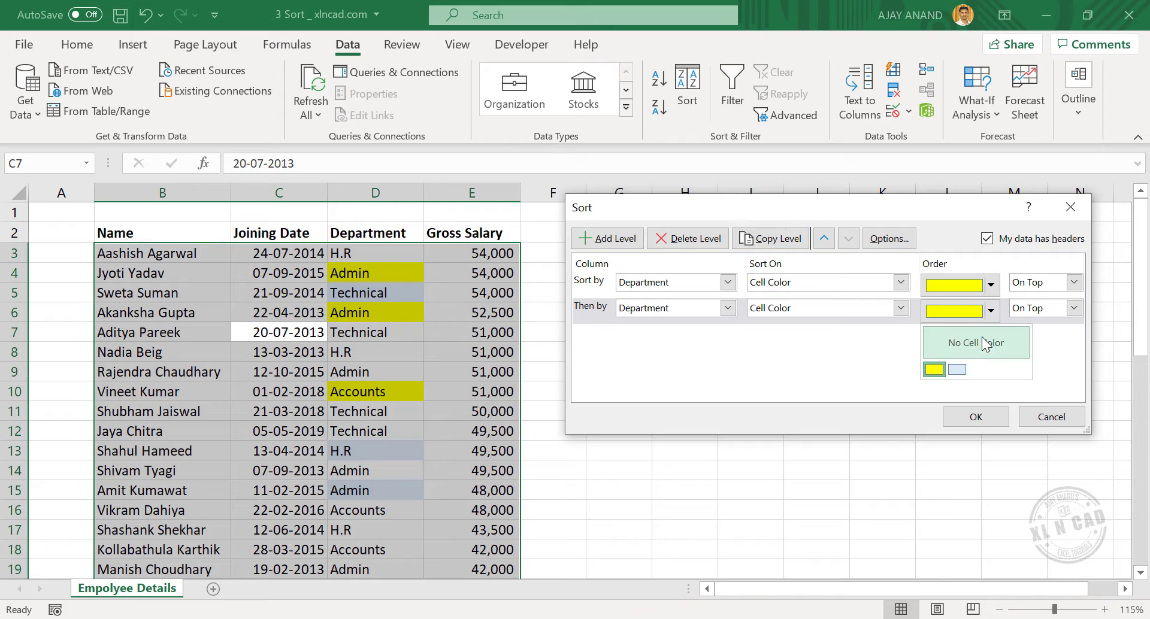
{"action": "left_click", "coordinate": [960, 368]}
{"action": "left_click", "coordinate": [1074, 314]}
{"action": "left_click", "coordinate": [1049, 336]}
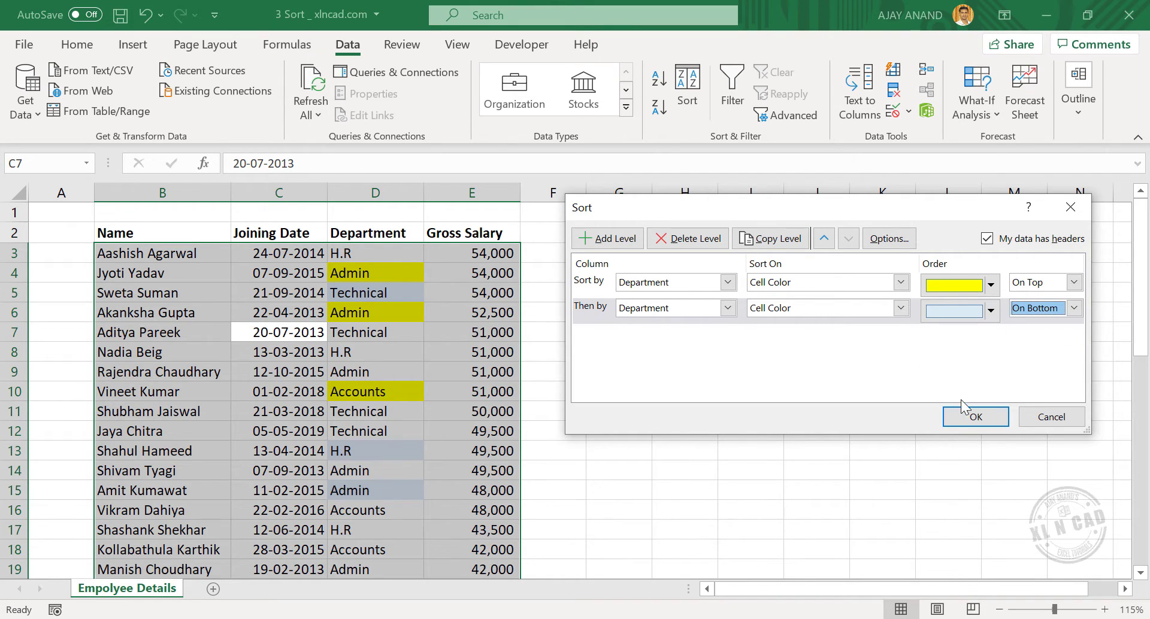
{"action": "left_click", "coordinate": [956, 423]}
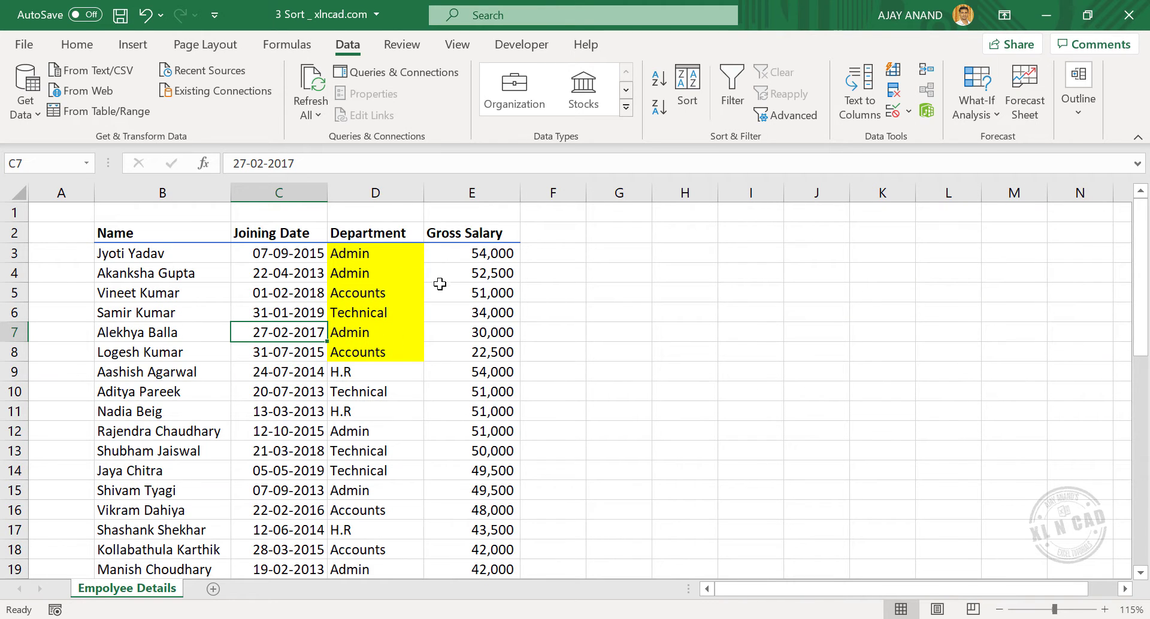
Check the light-blue Department rows now at the bottom of the list.
{"action": "scroll", "coordinate": [411, 382], "scroll_direction": "down", "scroll_amount": 7}
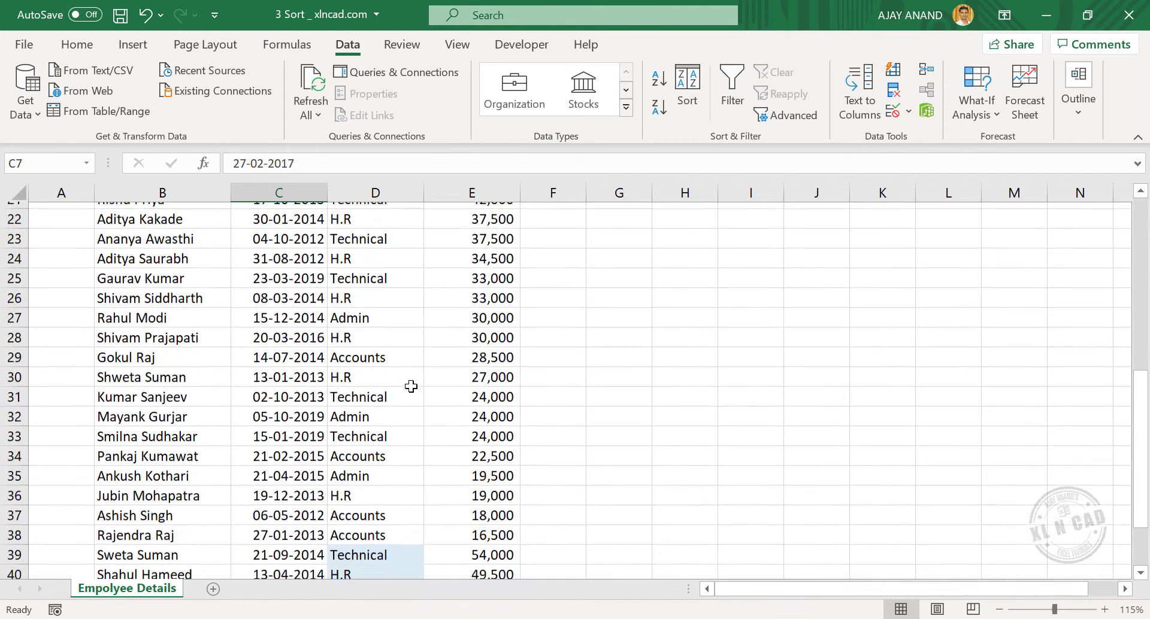
{"action": "scroll", "coordinate": [411, 386], "scroll_direction": "down", "scroll_amount": 2}
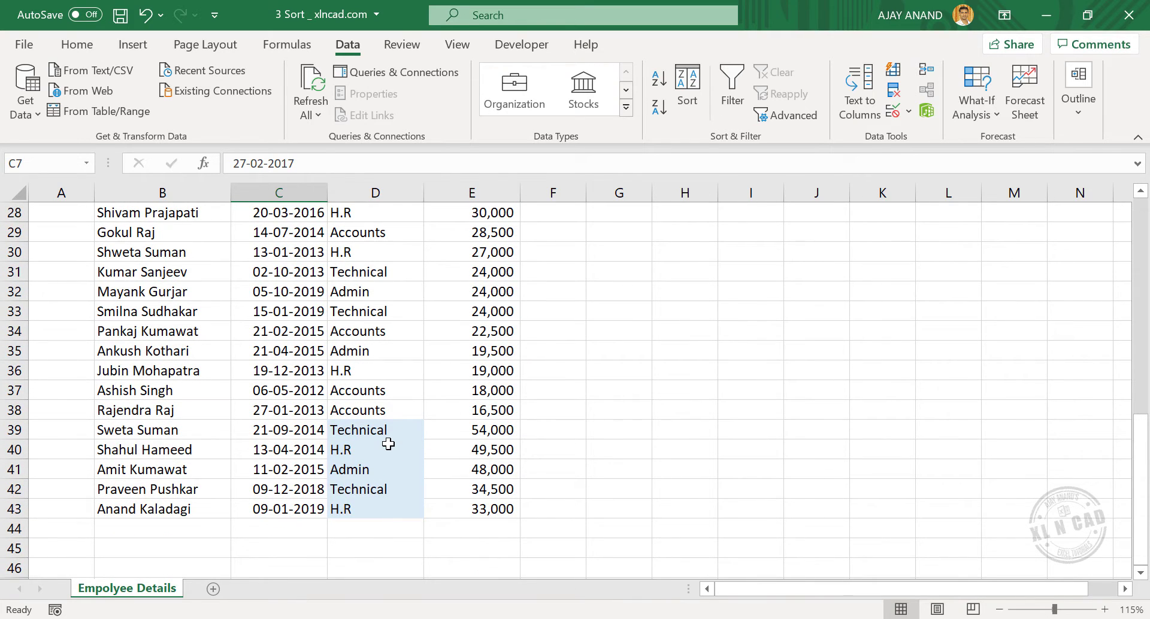
{"action": "left_click_drag", "start_coordinate": [389, 430], "coordinate": [150, 489]}
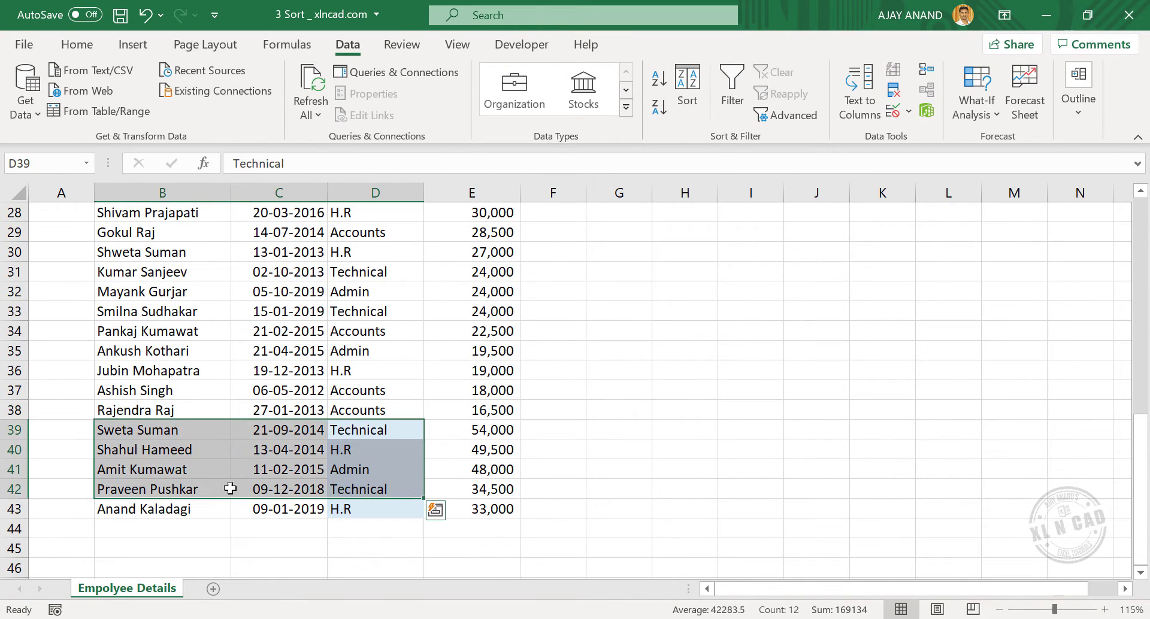
{"action": "left_click", "coordinate": [485, 467]}
{"action": "scroll", "coordinate": [551, 443], "scroll_direction": "up", "scroll_amount": 9}
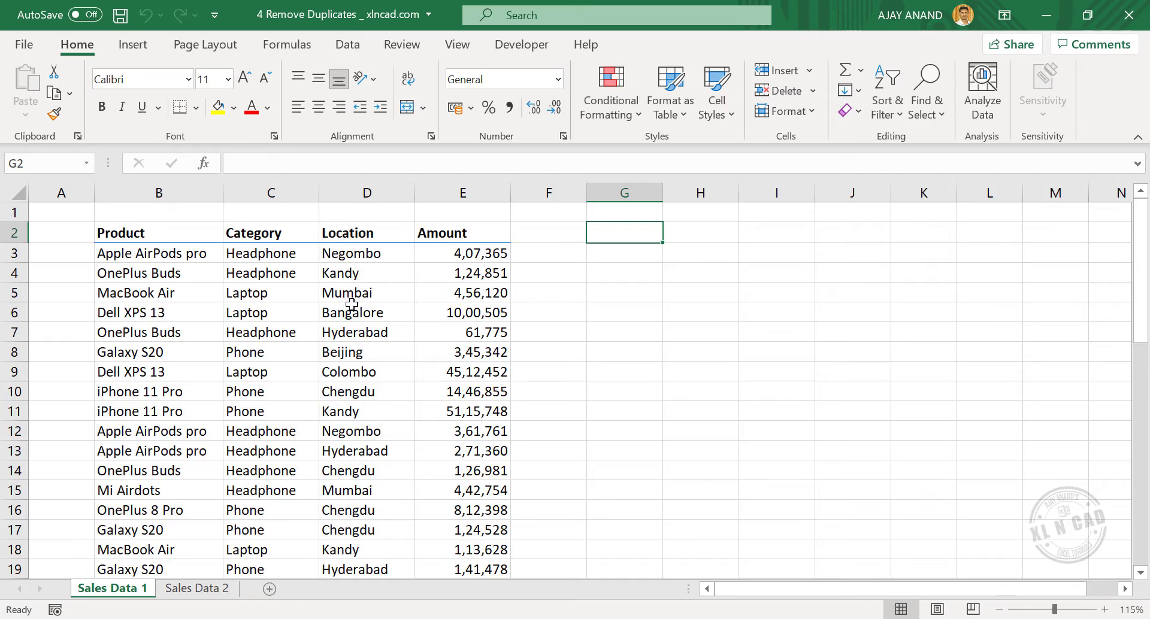
{"action": "scroll", "coordinate": [356, 371], "scroll_direction": "down", "scroll_amount": 5}
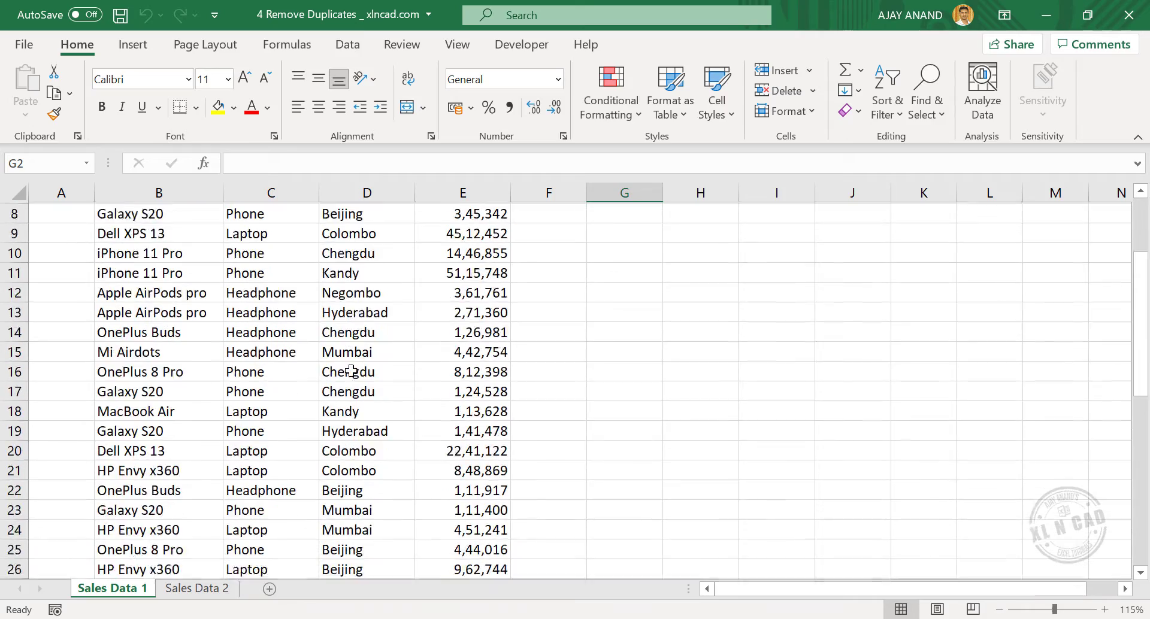
{"action": "scroll", "coordinate": [359, 375], "scroll_direction": "down", "scroll_amount": 6}
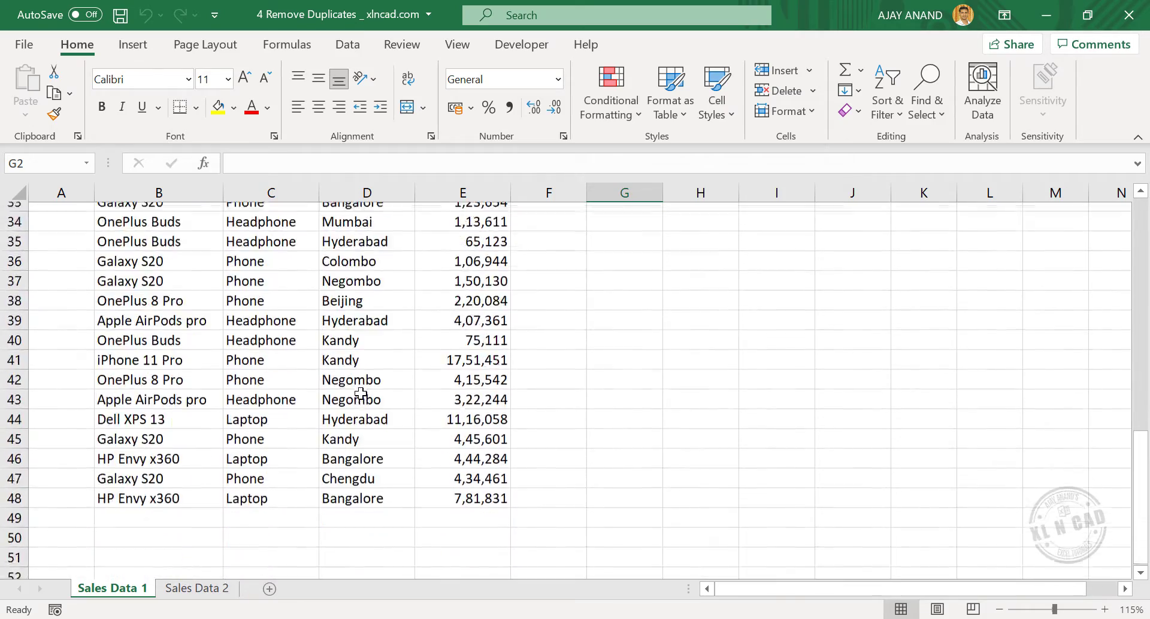
{"action": "scroll", "coordinate": [361, 392], "scroll_direction": "up", "scroll_amount": 5}
{"action": "scroll", "coordinate": [361, 395], "scroll_direction": "up", "scroll_amount": 6}
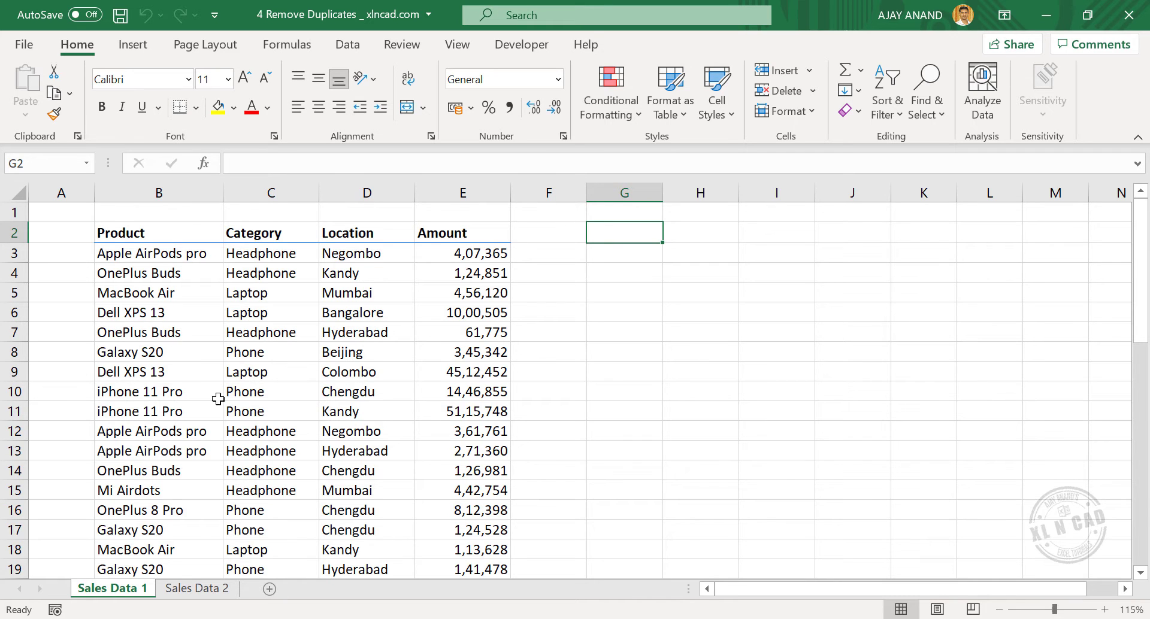
{"action": "scroll", "coordinate": [180, 376], "scroll_direction": "down", "scroll_amount": 5}
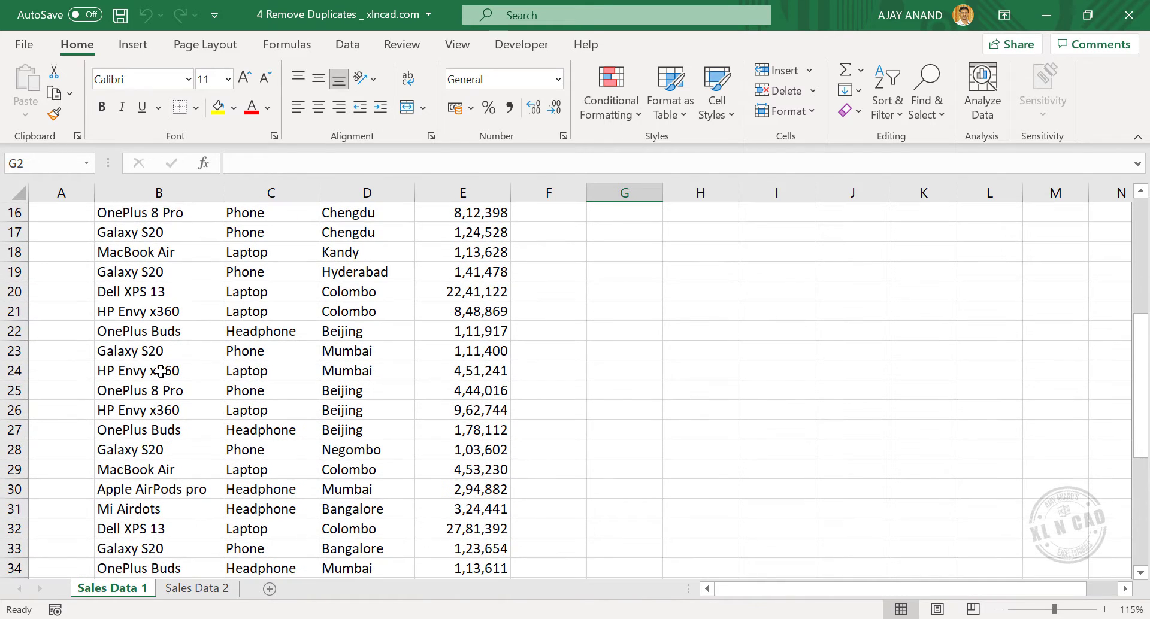
{"action": "left_click", "coordinate": [174, 372]}
{"action": "left_click", "coordinate": [158, 410]}
{"action": "left_click", "coordinate": [150, 469]}
{"action": "left_click", "coordinate": [152, 508]}
{"action": "scroll", "coordinate": [281, 468], "scroll_direction": "up", "scroll_amount": 5}
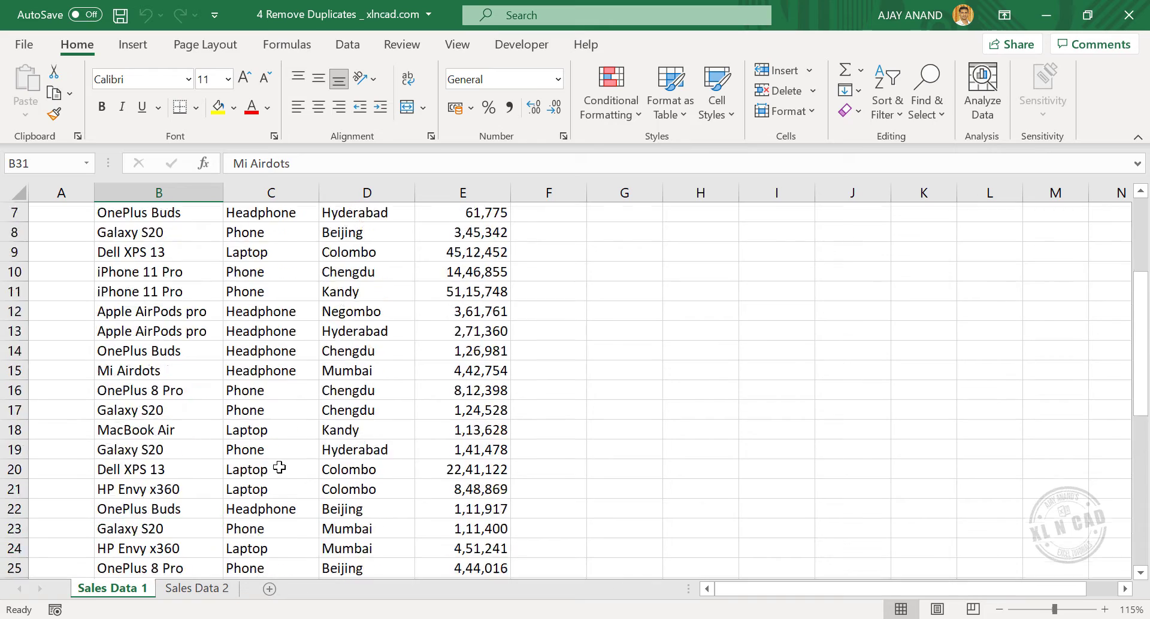
{"action": "left_click", "coordinate": [376, 294]}
{"action": "left_click", "coordinate": [371, 309]}
{"action": "left_click", "coordinate": [371, 332]}
{"action": "left_click", "coordinate": [371, 352]}
{"action": "scroll", "coordinate": [335, 476], "scroll_direction": "down", "scroll_amount": 6}
{"action": "scroll", "coordinate": [336, 476], "scroll_direction": "up", "scroll_amount": 6}
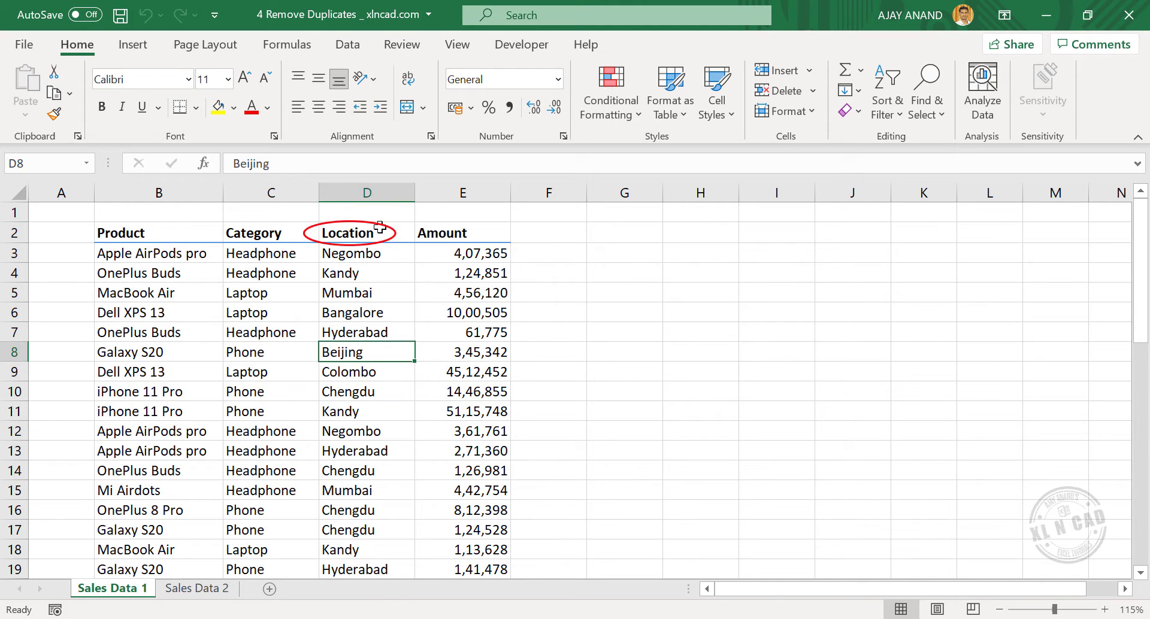
{"action": "left_click", "coordinate": [364, 299]}
{"action": "left_click", "coordinate": [368, 351]}
{"action": "left_click", "coordinate": [367, 414]}
{"action": "scroll", "coordinate": [367, 452], "scroll_direction": "down", "scroll_amount": 1}
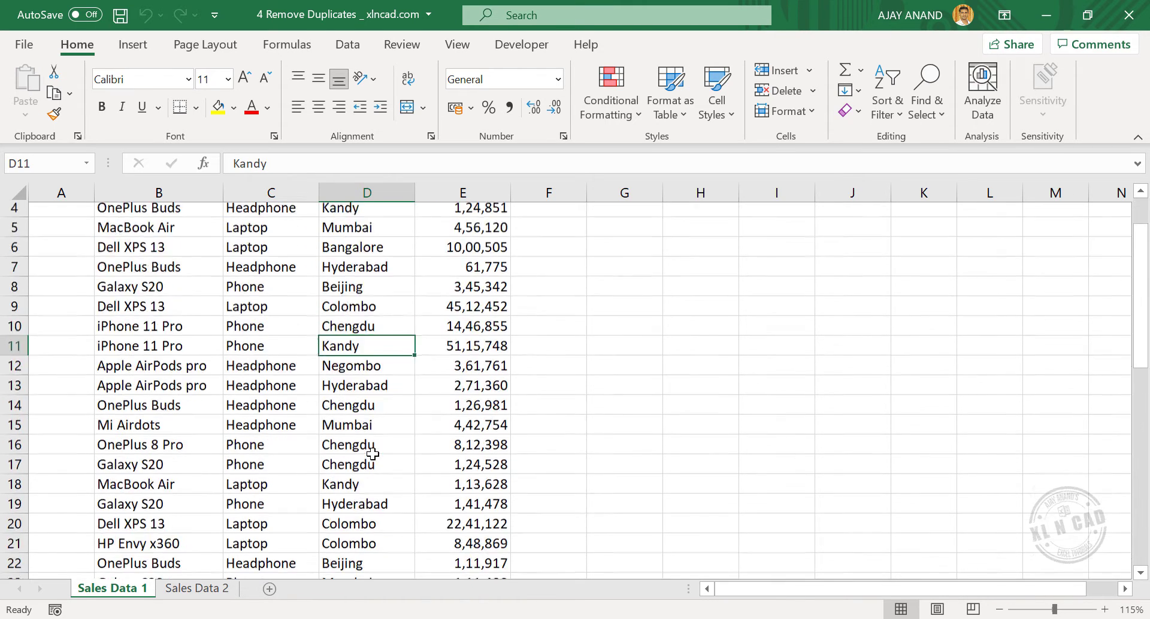
{"action": "scroll", "coordinate": [272, 382], "scroll_direction": "up", "scroll_amount": 1}
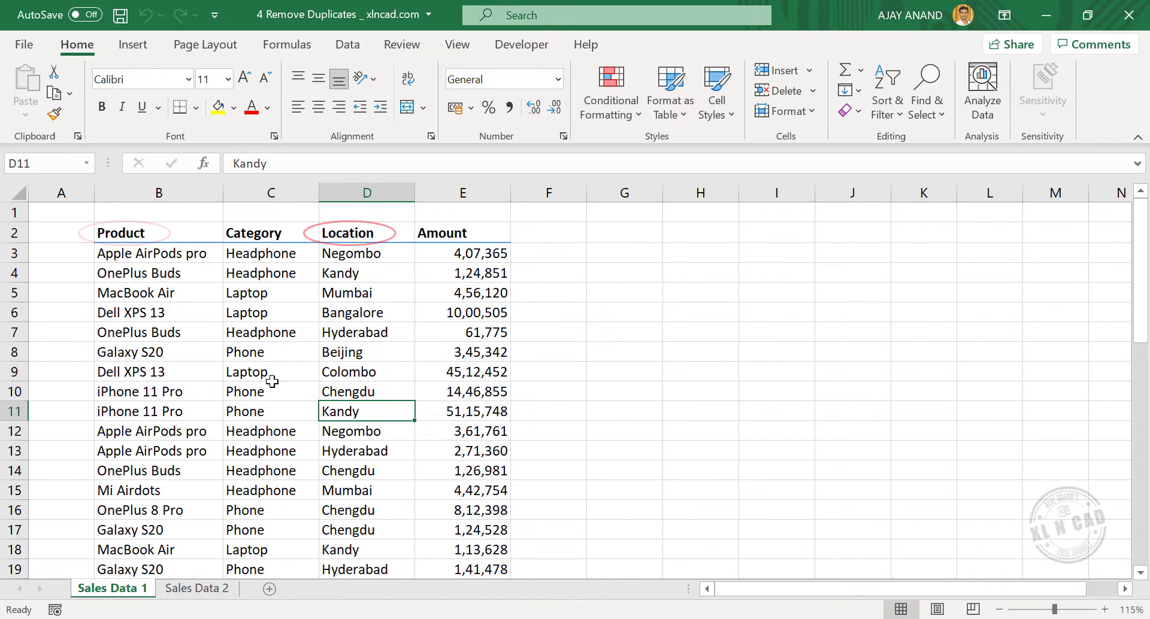
{"action": "left_click", "coordinate": [142, 296]}
{"action": "left_click", "coordinate": [144, 317]}
{"action": "left_click", "coordinate": [137, 336]}
{"action": "left_click", "coordinate": [132, 375]}
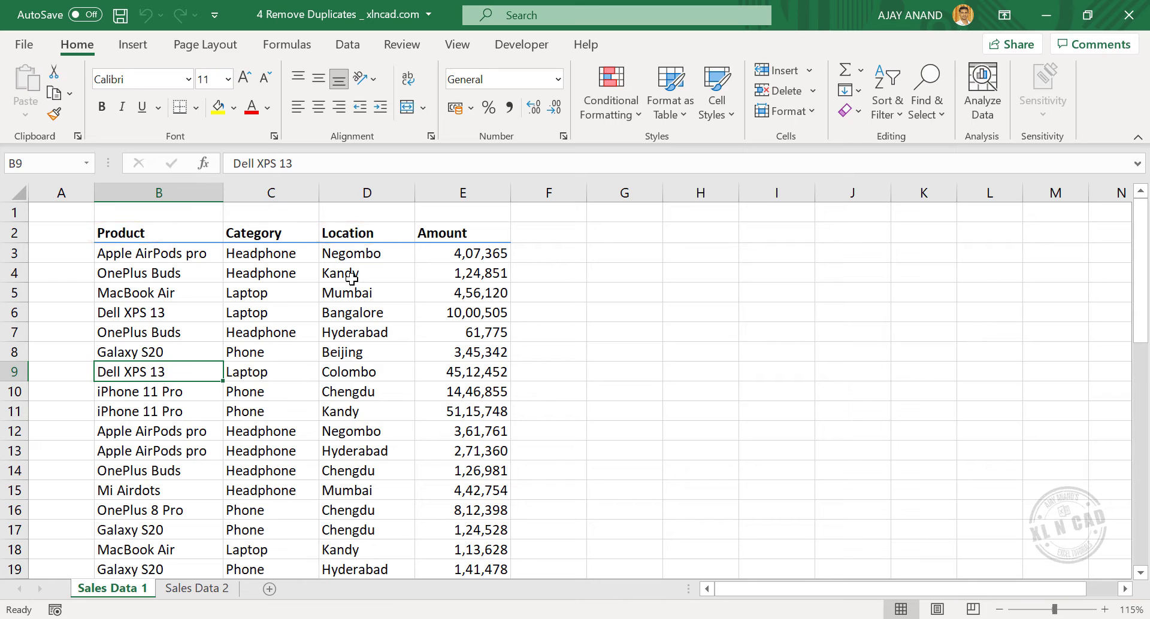
{"action": "left_click", "coordinate": [379, 336]}
{"action": "left_click", "coordinate": [374, 451]}
{"action": "left_click", "coordinate": [374, 570]}
{"action": "left_click", "coordinate": [161, 391]}
{"action": "left_click", "coordinate": [162, 412]}
{"action": "left_click", "coordinate": [159, 431]}
{"action": "left_click", "coordinate": [159, 451]}
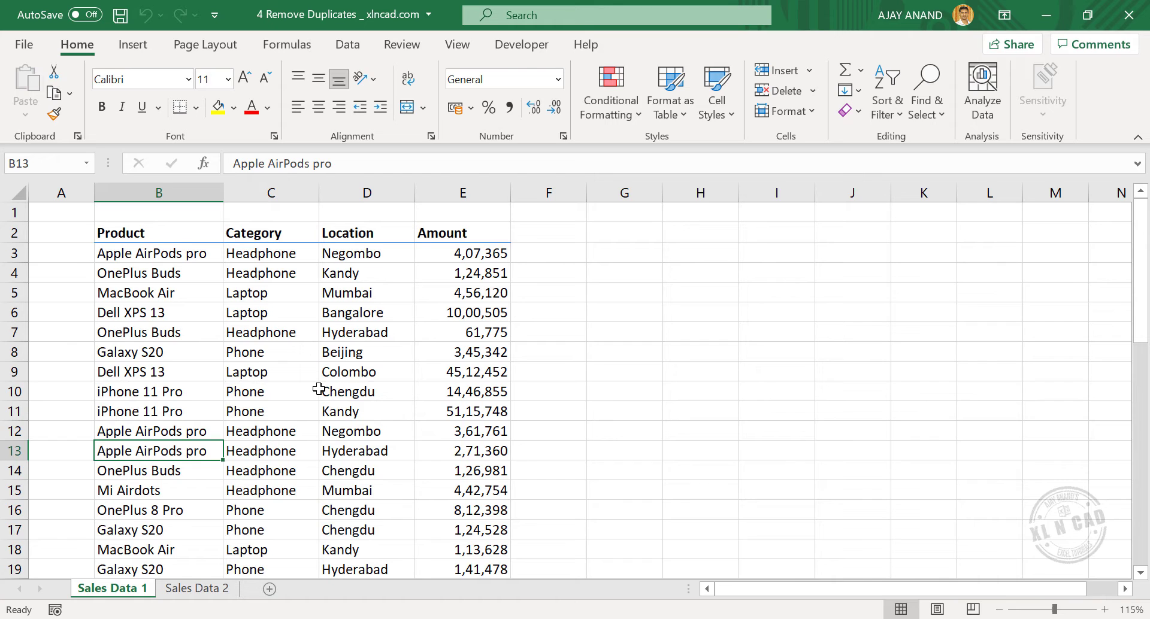
Copy the Location column D into empty column H.
{"action": "left_click", "coordinate": [391, 191]}
{"action": "key", "text": "ctrl+c"}
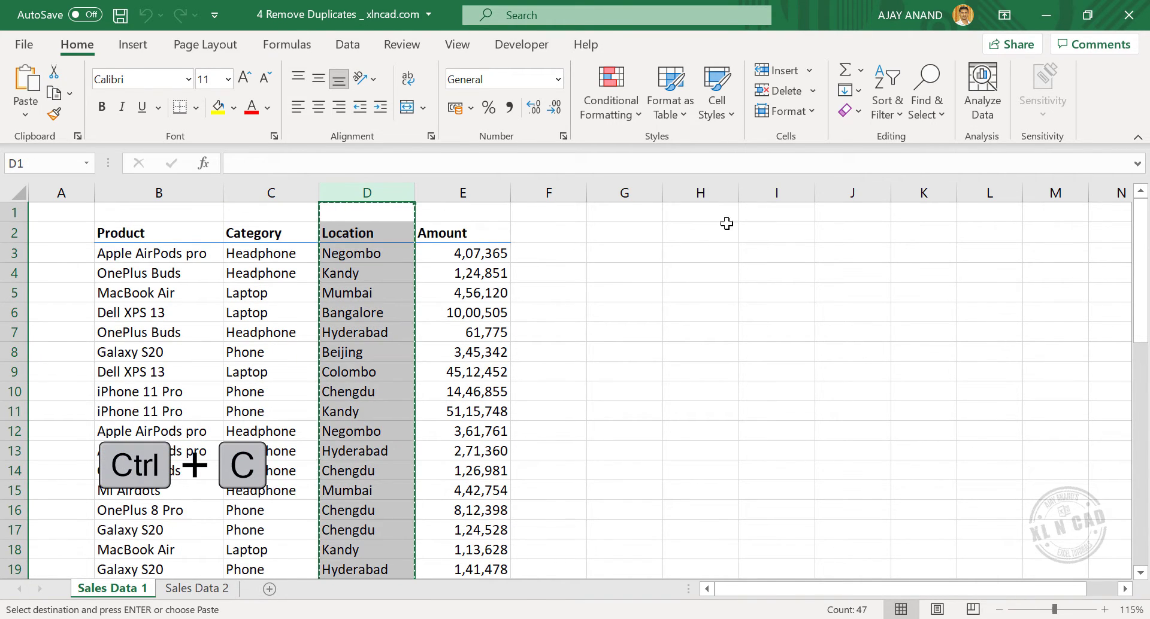
{"action": "left_click", "coordinate": [701, 193]}
{"action": "key", "text": "ctrl+v"}
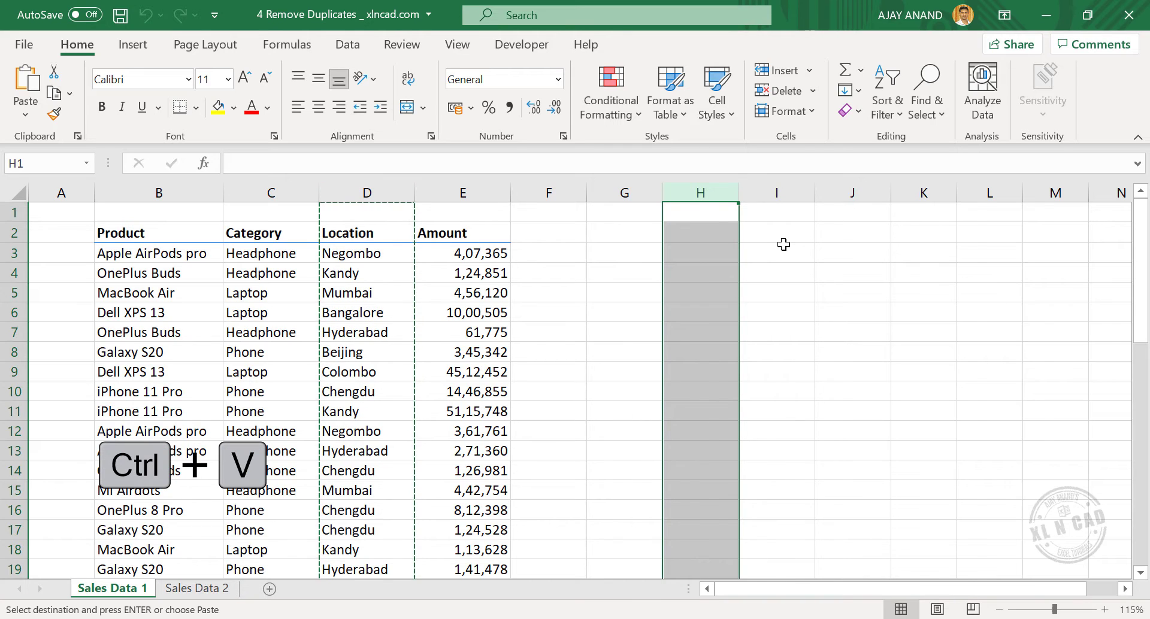
{"action": "left_click", "coordinate": [873, 389]}
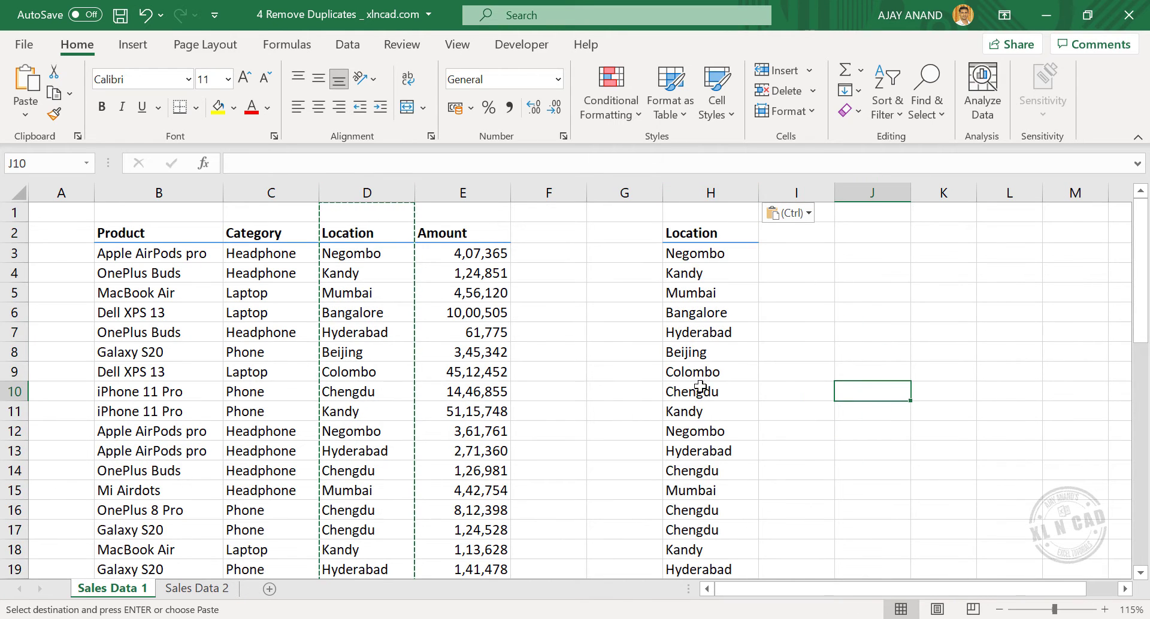
Remove duplicates from column H: 38 repeats removed, eight unique locations left.
{"action": "left_click", "coordinate": [696, 354]}
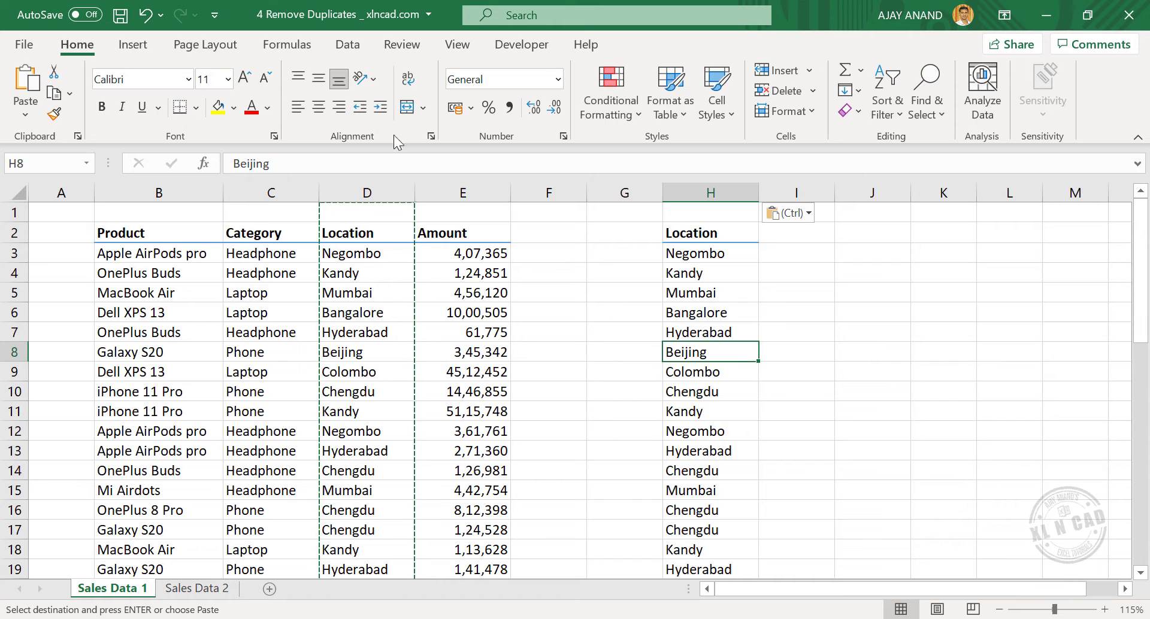
{"action": "left_click", "coordinate": [347, 44]}
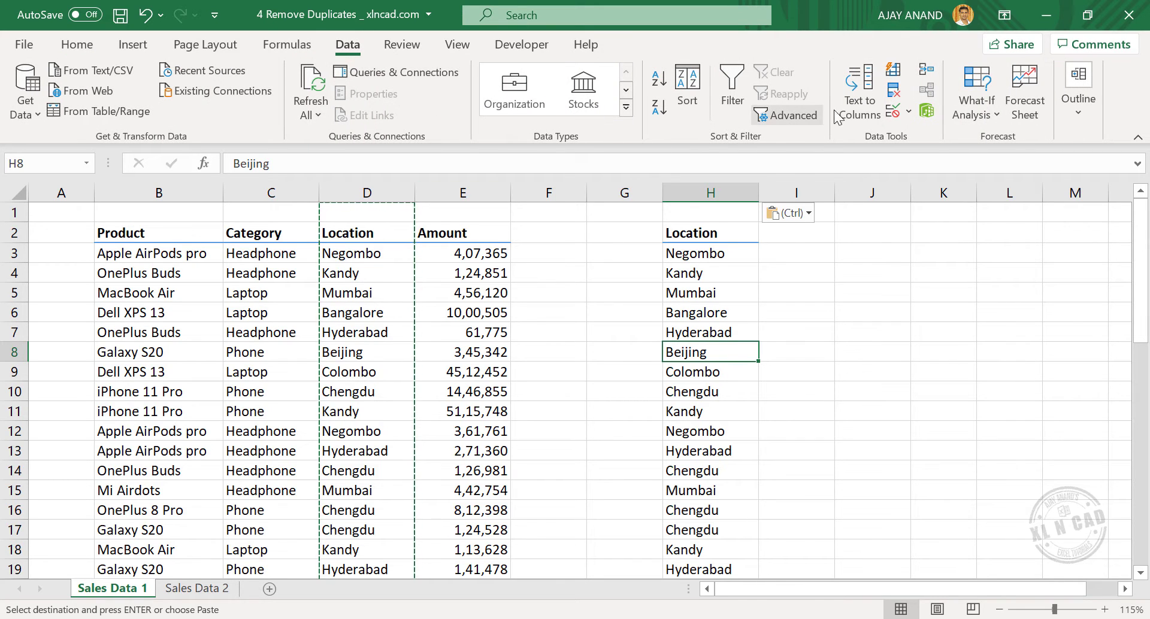
{"action": "left_click", "coordinate": [893, 96]}
{"action": "left_click_drag", "start_coordinate": [735, 206], "coordinate": [286, 217]}
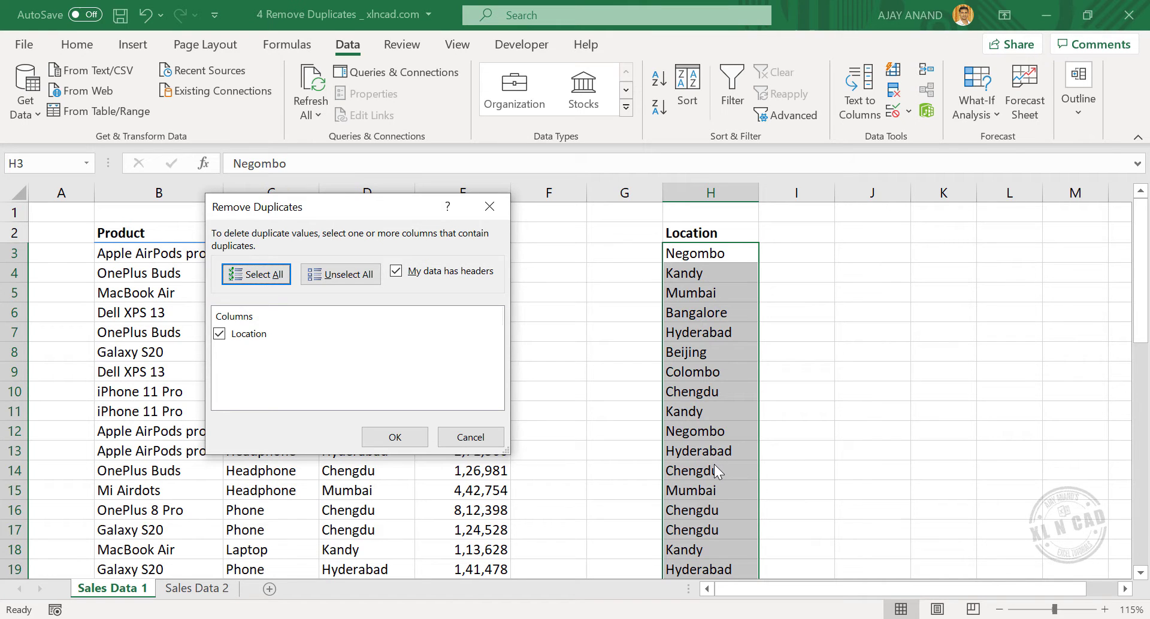
{"action": "left_click", "coordinate": [395, 437]}
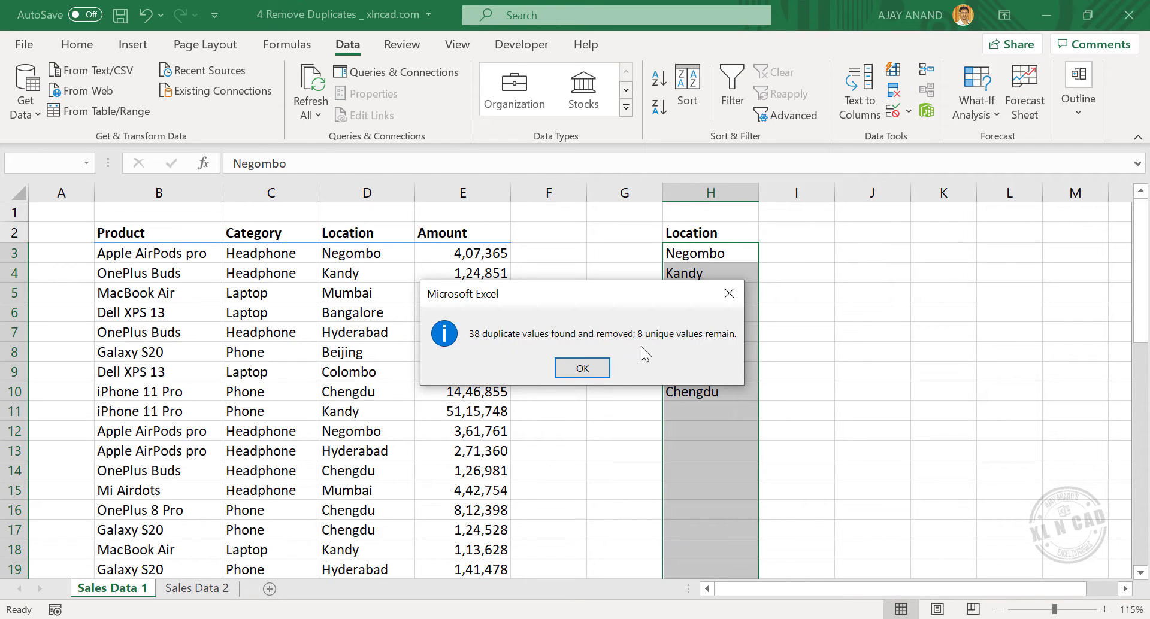
{"action": "left_click", "coordinate": [582, 367]}
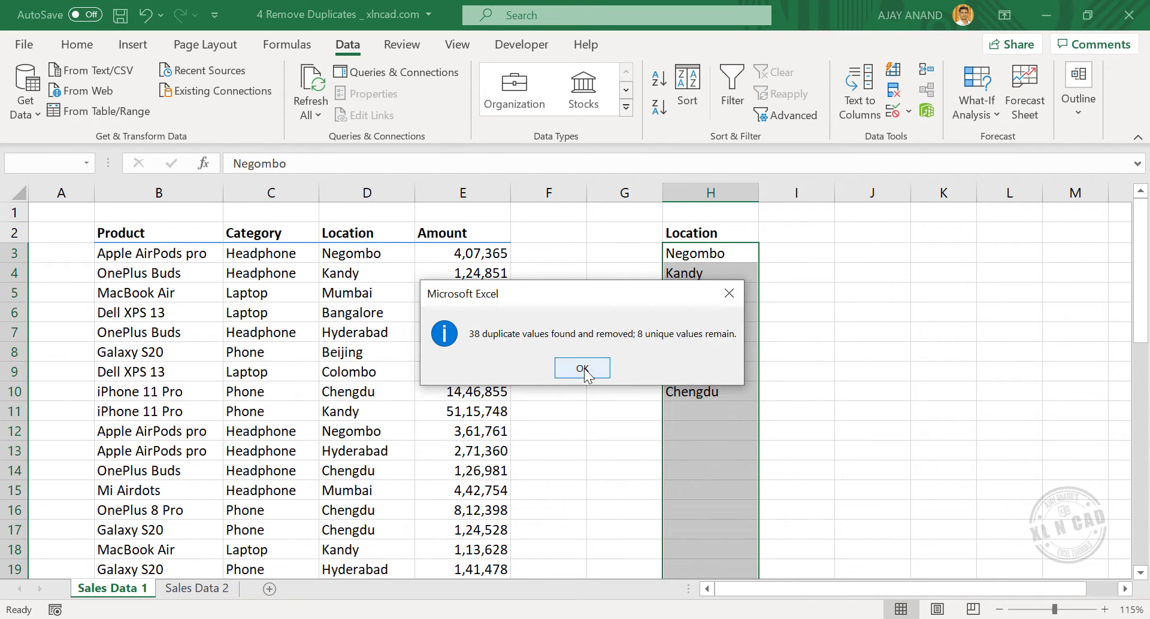
{"action": "left_click", "coordinate": [701, 353]}
{"action": "left_click_drag", "start_coordinate": [716, 272], "coordinate": [700, 353]}
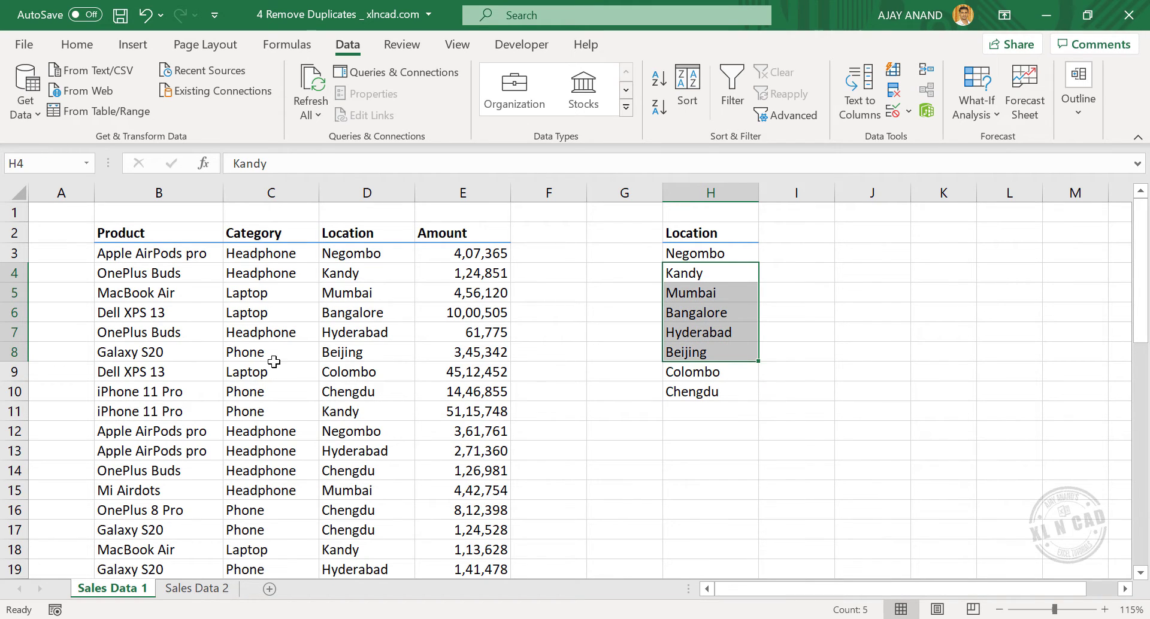
Copy the Product column B into column J.
{"action": "left_click", "coordinate": [194, 189]}
{"action": "key", "text": "ctrl+c"}
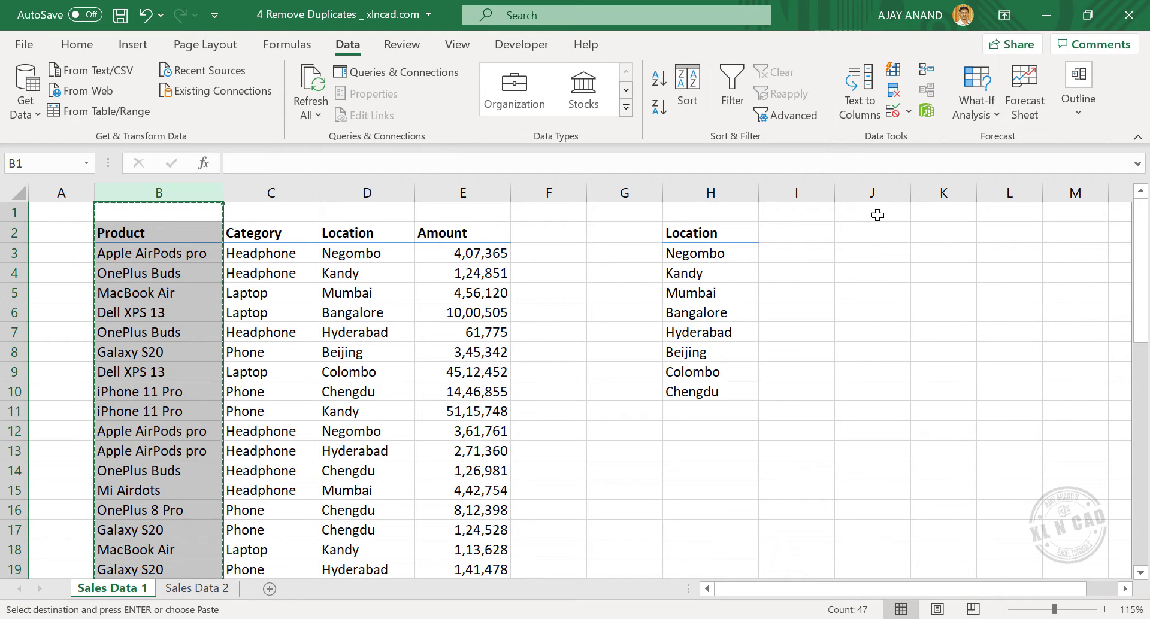
{"action": "left_click", "coordinate": [869, 190]}
{"action": "key", "text": "ctrl+v"}
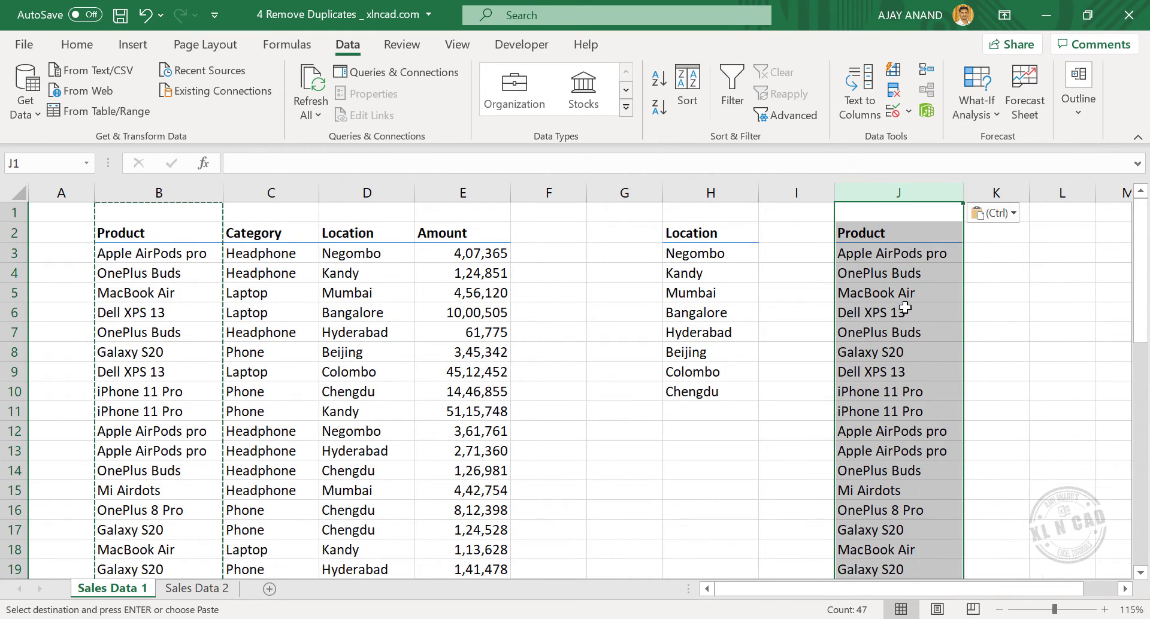
Remove duplicates from column J, leaving nine unique products, then go to the Sales Data 2 sheet.
{"action": "left_click", "coordinate": [894, 92]}
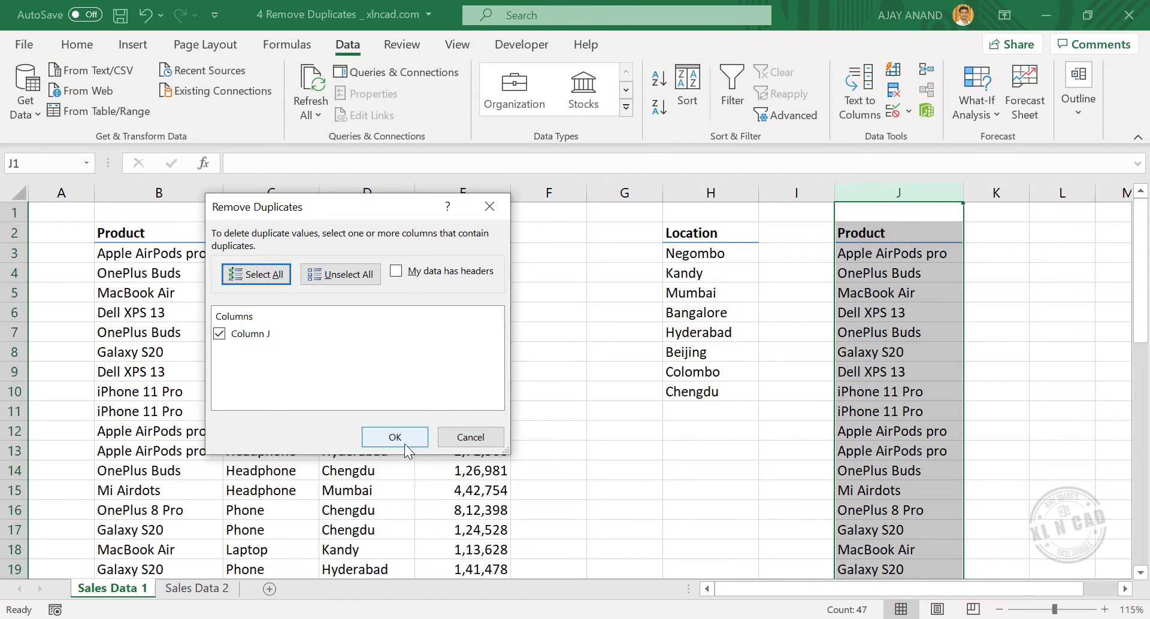
{"action": "left_click", "coordinate": [406, 448]}
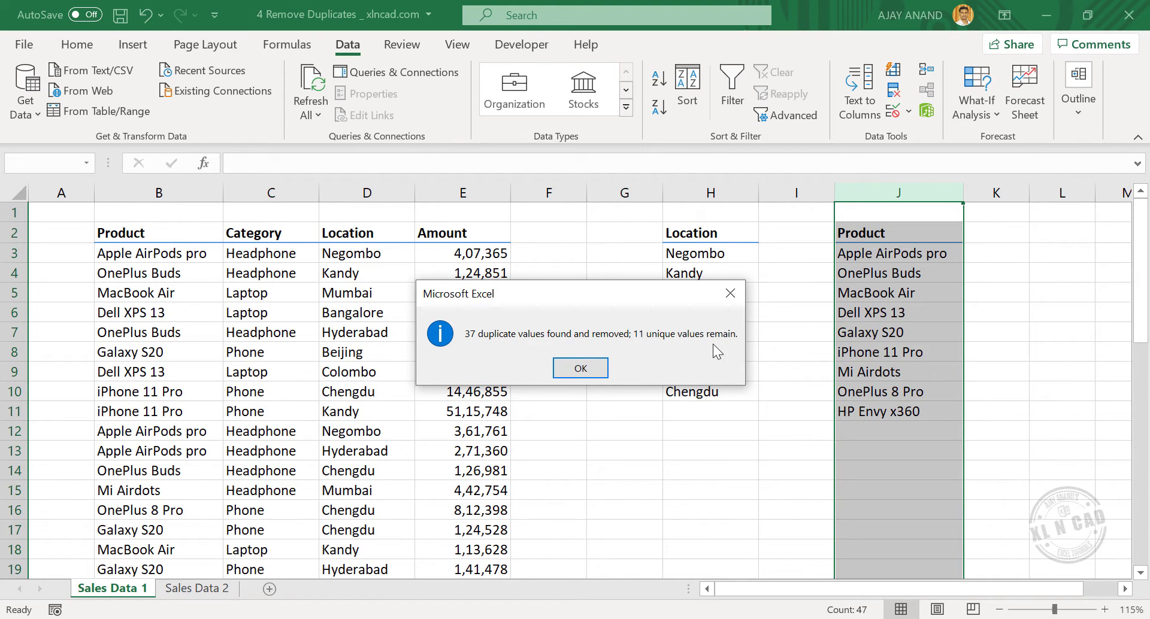
{"action": "left_click", "coordinate": [581, 368]}
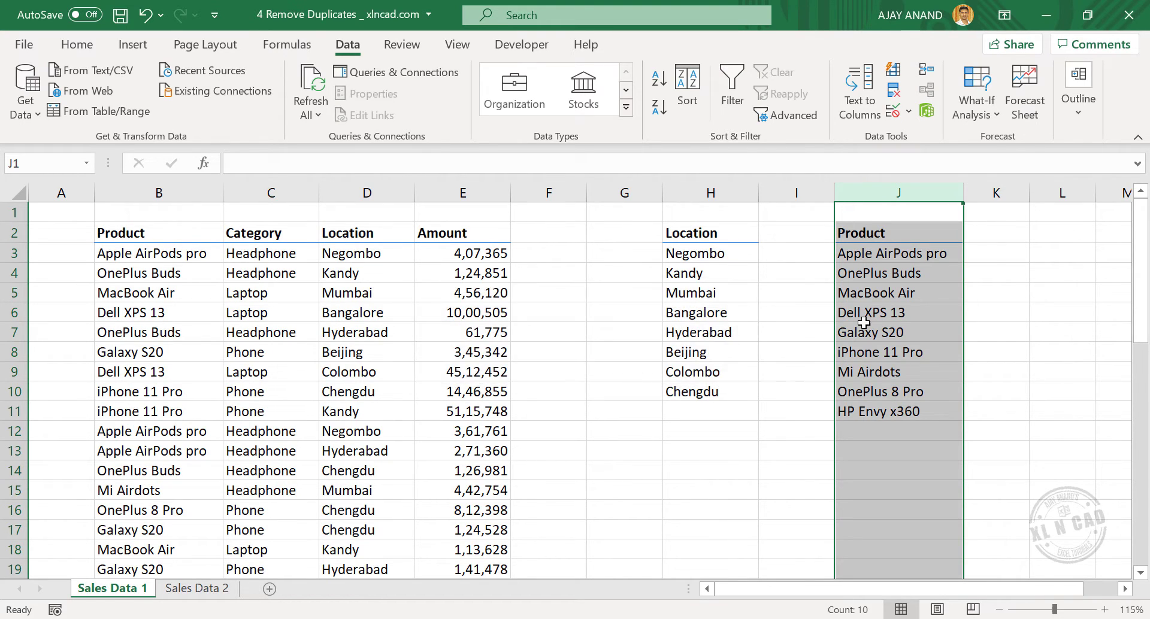
{"action": "left_click_drag", "start_coordinate": [872, 293], "coordinate": [871, 389]}
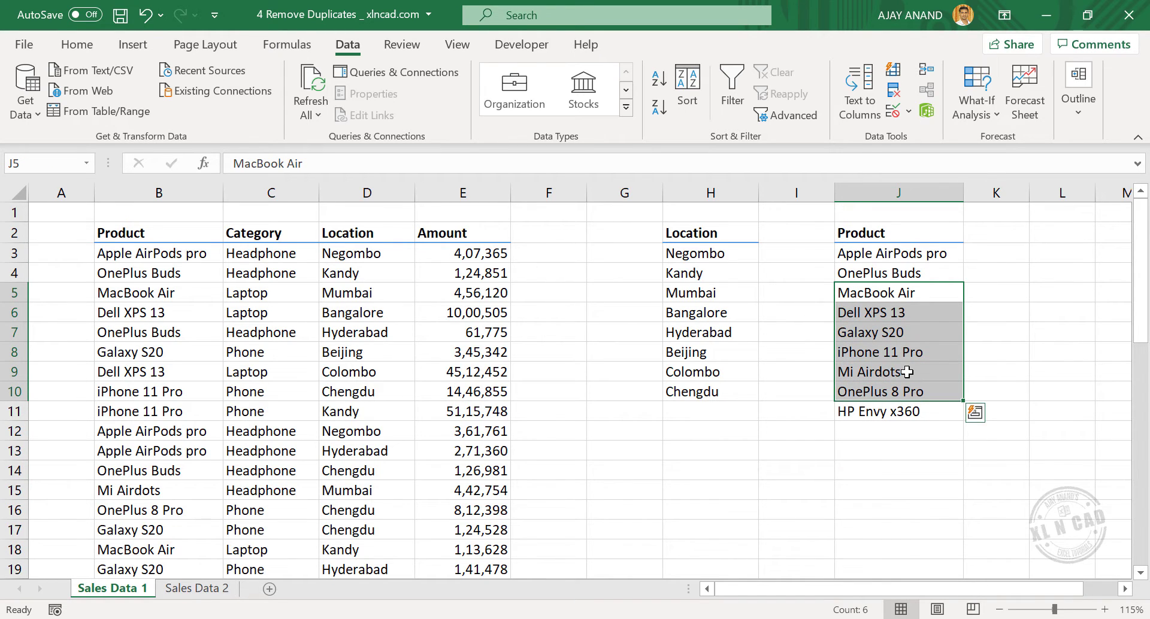
{"action": "left_click", "coordinate": [197, 588]}
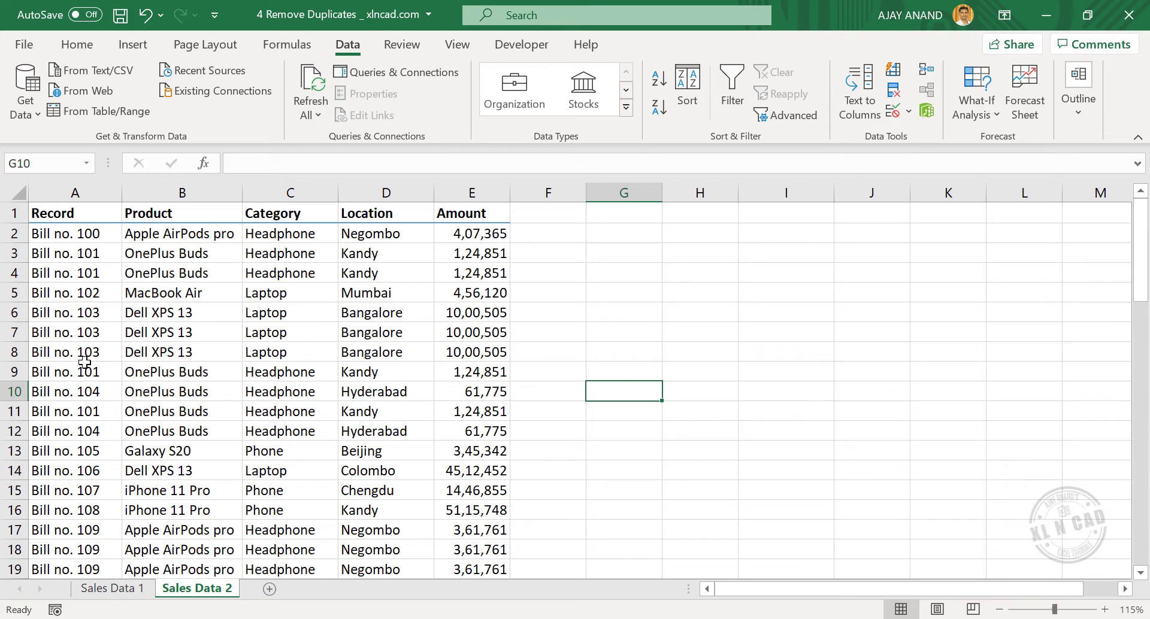
{"action": "left_click_drag", "start_coordinate": [67, 314], "coordinate": [459, 362]}
{"action": "left_click_drag", "start_coordinate": [90, 429], "coordinate": [293, 433]}
{"action": "left_click_drag", "start_coordinate": [77, 392], "coordinate": [383, 392]}
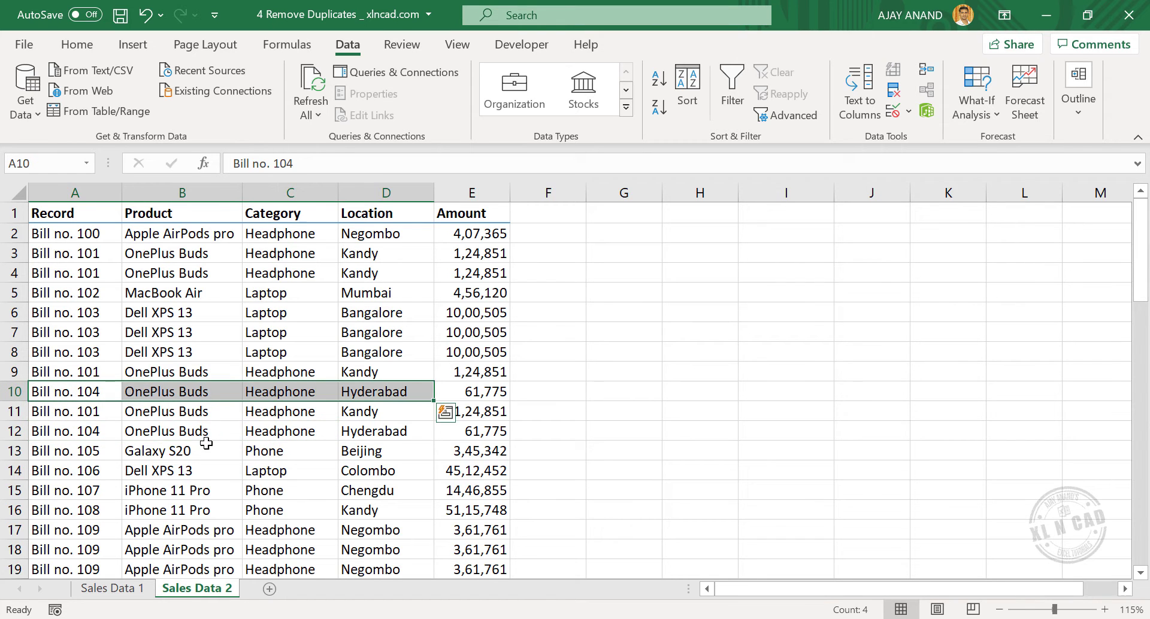
{"action": "scroll", "coordinate": [206, 444], "scroll_direction": "down", "scroll_amount": 2}
{"action": "scroll", "coordinate": [206, 444], "scroll_direction": "down", "scroll_amount": 5}
{"action": "left_click_drag", "start_coordinate": [90, 430], "coordinate": [464, 448]}
{"action": "scroll", "coordinate": [281, 449], "scroll_direction": "down", "scroll_amount": 5}
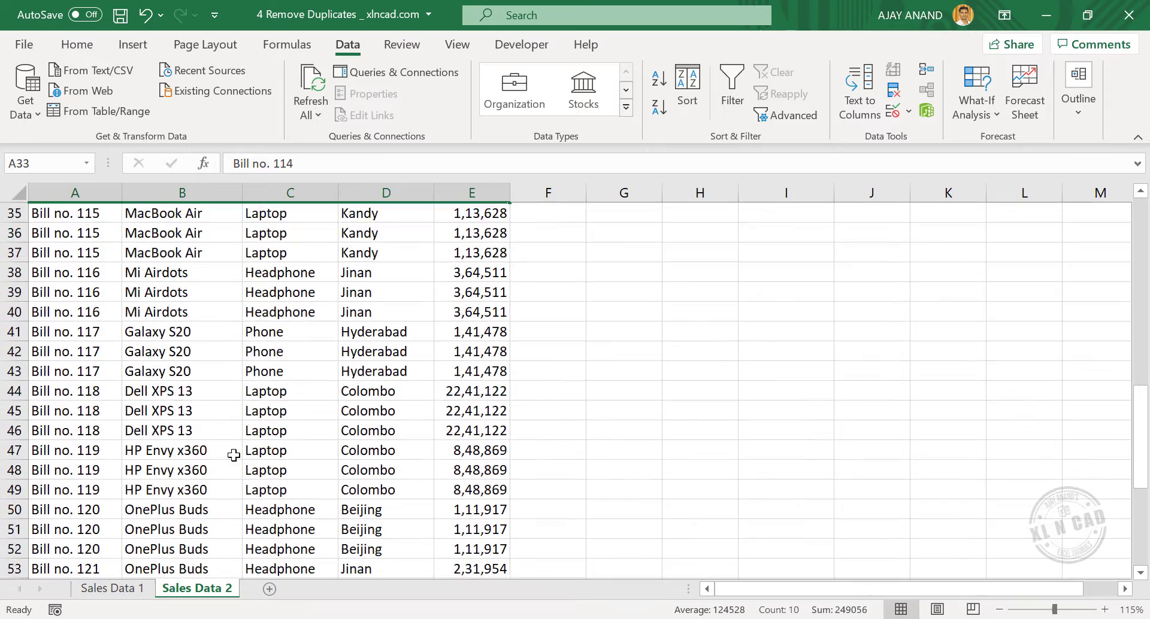
{"action": "left_click_drag", "start_coordinate": [77, 420], "coordinate": [424, 431]}
{"action": "scroll", "coordinate": [366, 440], "scroll_direction": "up", "scroll_amount": 9}
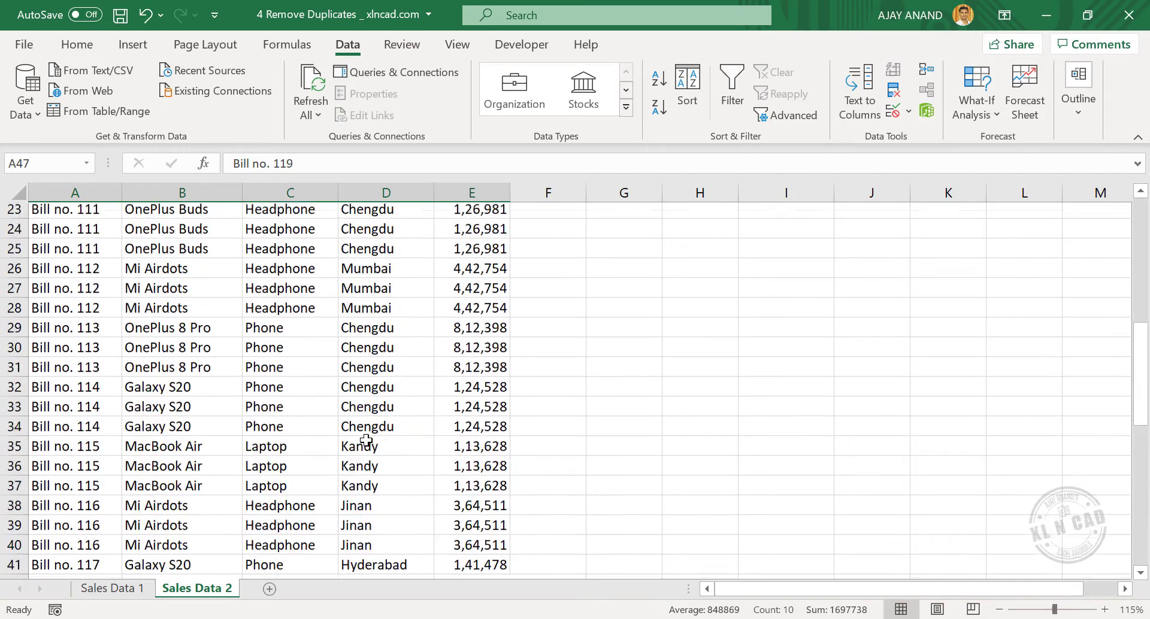
{"action": "scroll", "coordinate": [366, 440], "scroll_direction": "up", "scroll_amount": 3}
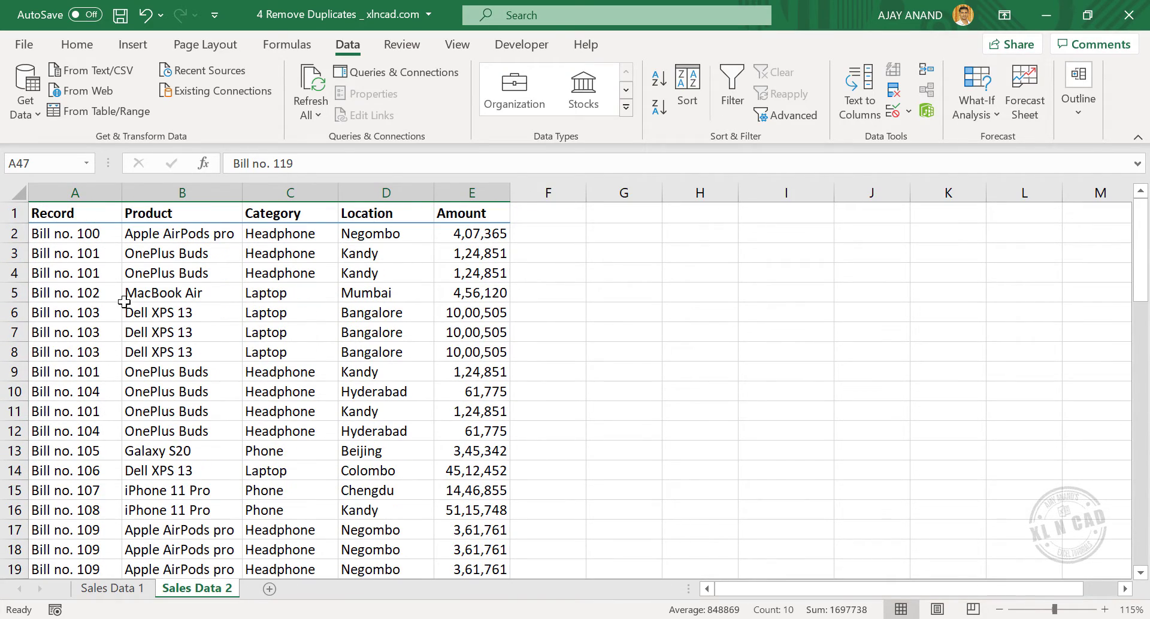
{"action": "left_click", "coordinate": [218, 320]}
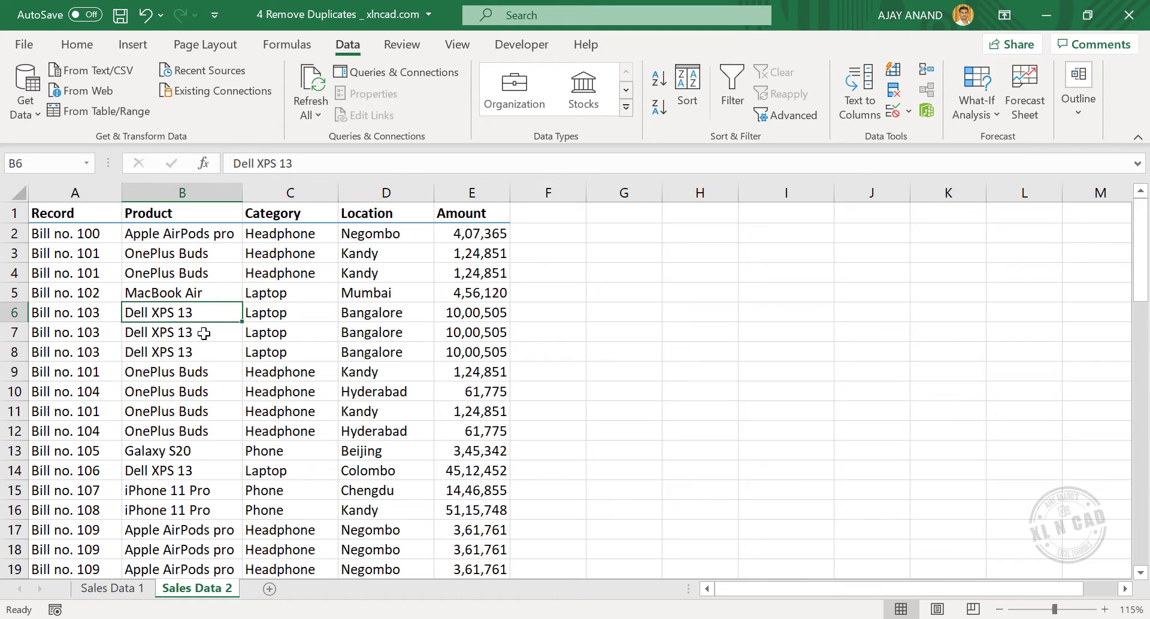
Remove records duplicated across all columns of the Sales Data 2 table, leaving 26 unique bills.
{"action": "left_click", "coordinate": [893, 96]}
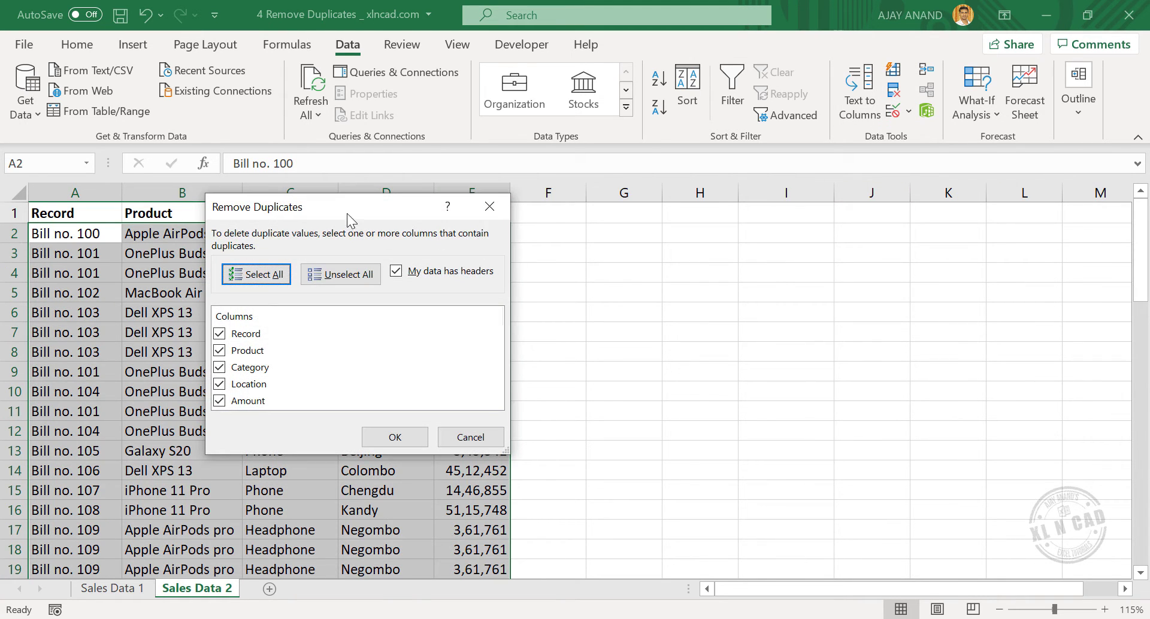
{"action": "left_click_drag", "start_coordinate": [349, 221], "coordinate": [685, 230]}
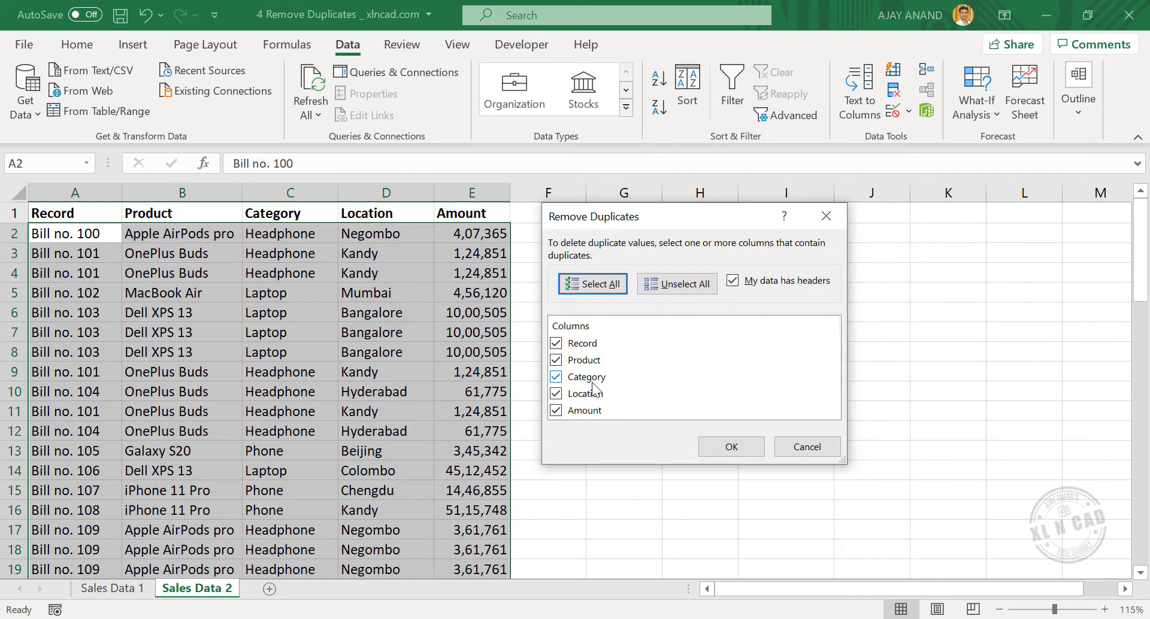
{"action": "left_click", "coordinate": [725, 449]}
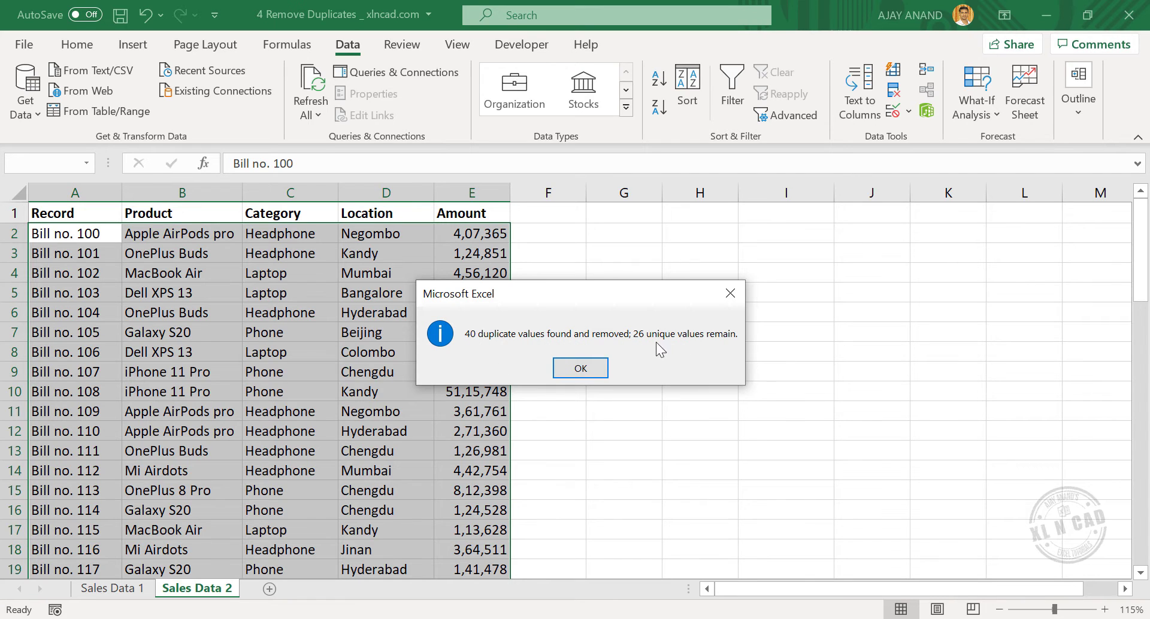
{"action": "left_click", "coordinate": [580, 368]}
{"action": "left_click", "coordinate": [174, 313]}
{"action": "left_click_drag", "start_coordinate": [89, 313], "coordinate": [99, 431]}
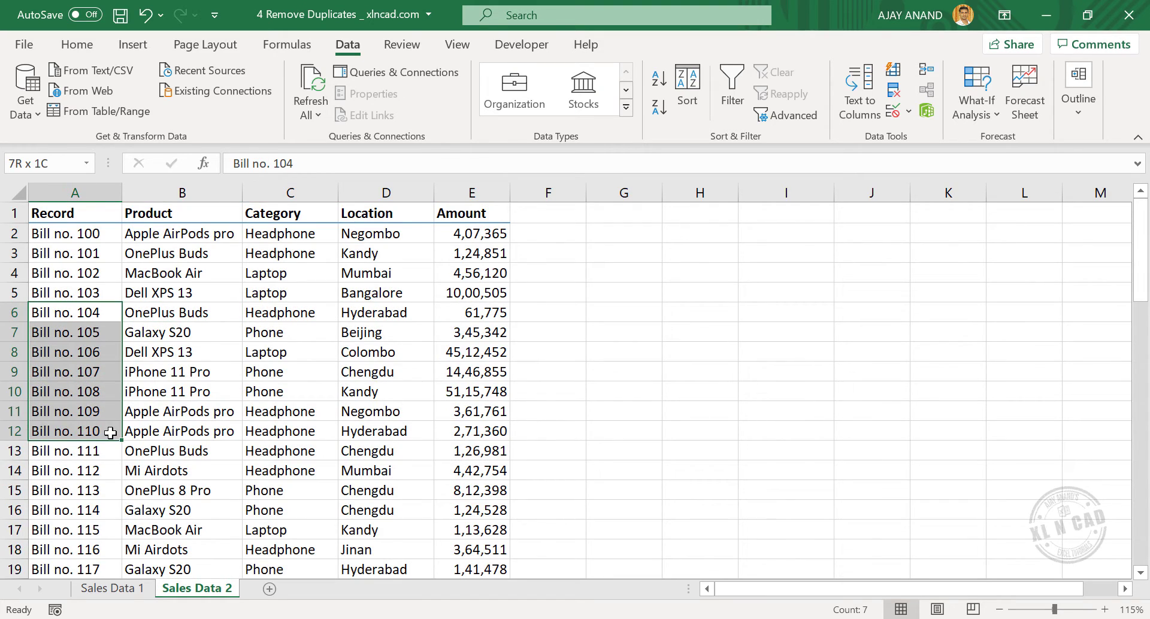
{"action": "scroll", "coordinate": [90, 359], "scroll_direction": "down", "scroll_amount": 4}
{"action": "scroll", "coordinate": [102, 383], "scroll_direction": "down", "scroll_amount": 1}
{"action": "left_click_drag", "start_coordinate": [95, 331], "coordinate": [95, 429]}
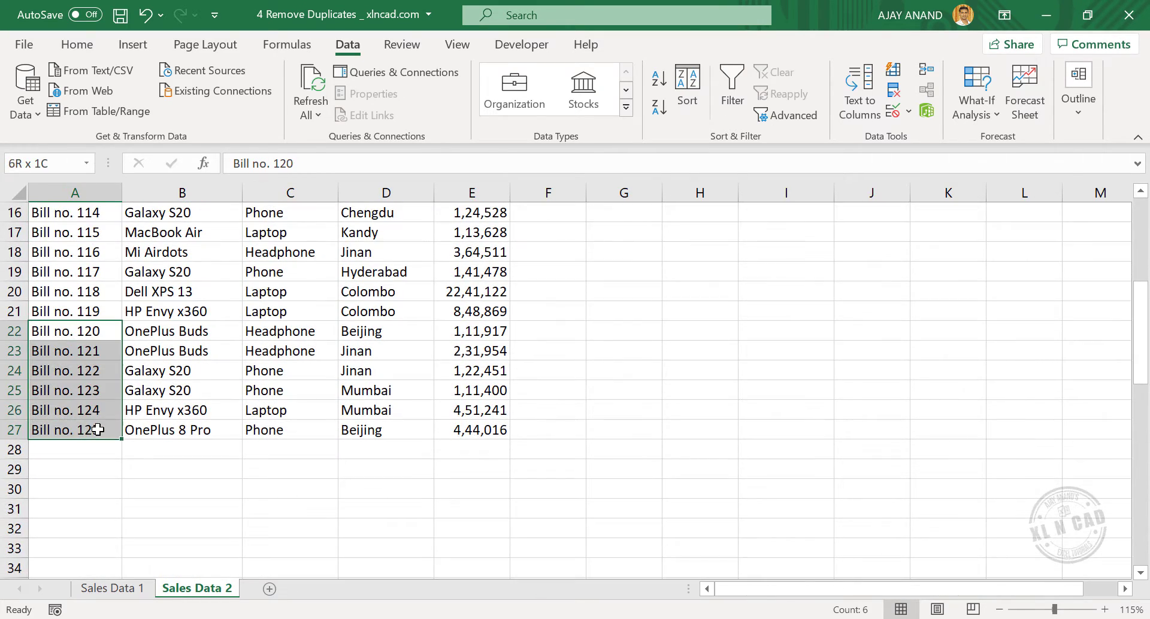
{"action": "scroll", "coordinate": [154, 420], "scroll_direction": "up", "scroll_amount": 5}
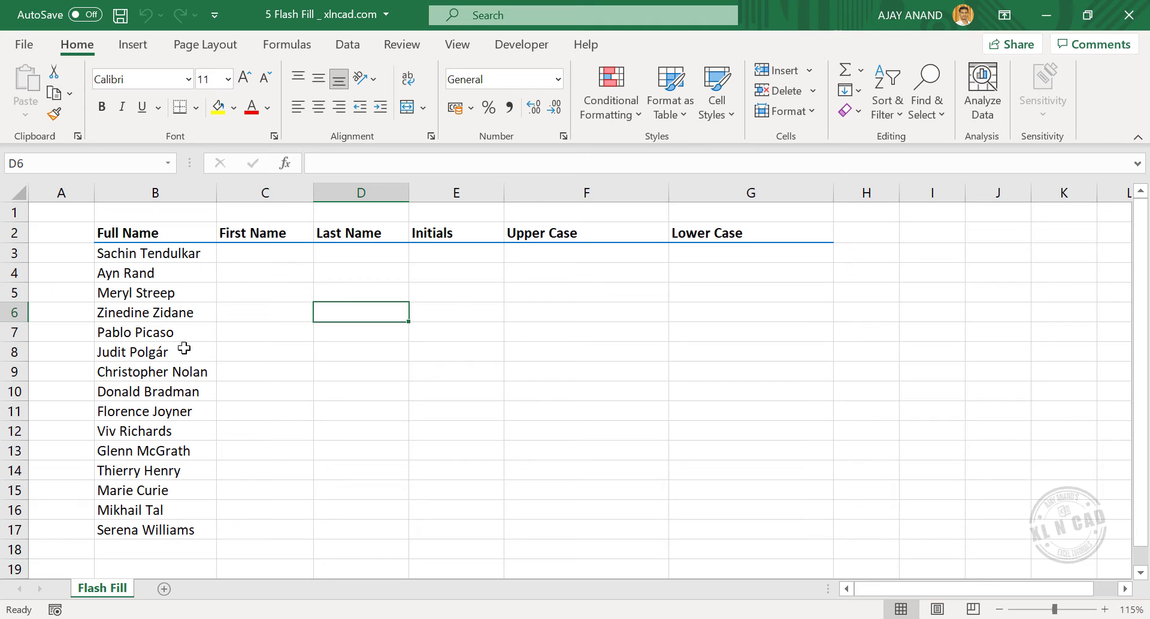
Flash Fill the First Name column from the example 'Sachin' in C3.
{"action": "left_click", "coordinate": [261, 254]}
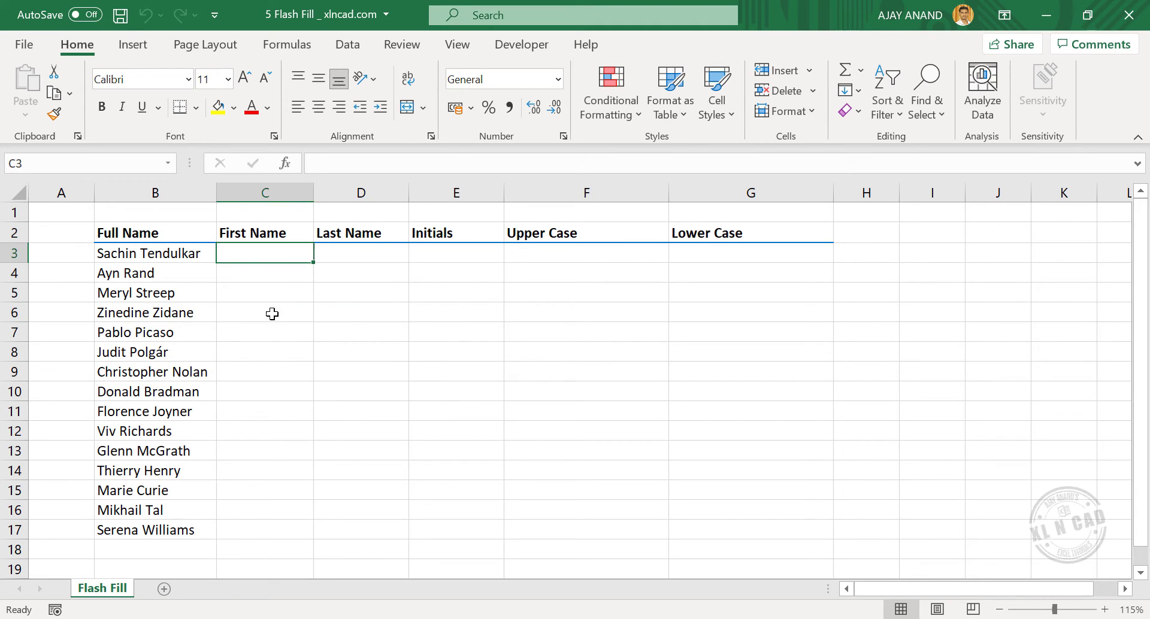
{"action": "type", "text": "Sachin"}
{"action": "key", "text": "Return"}
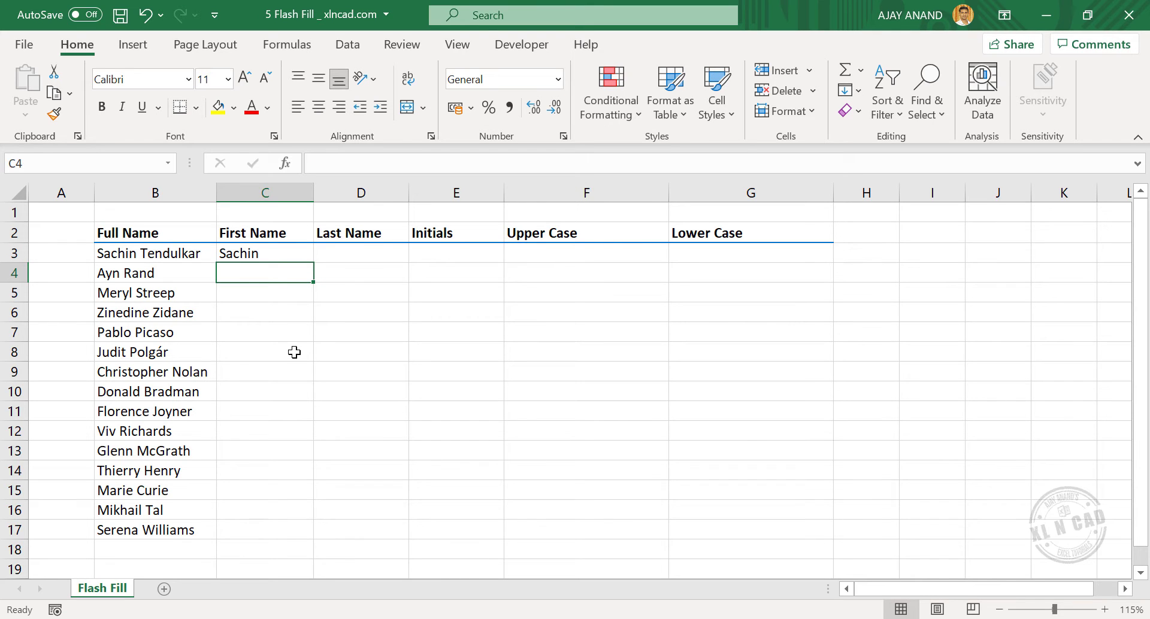
{"action": "left_click", "coordinate": [349, 48]}
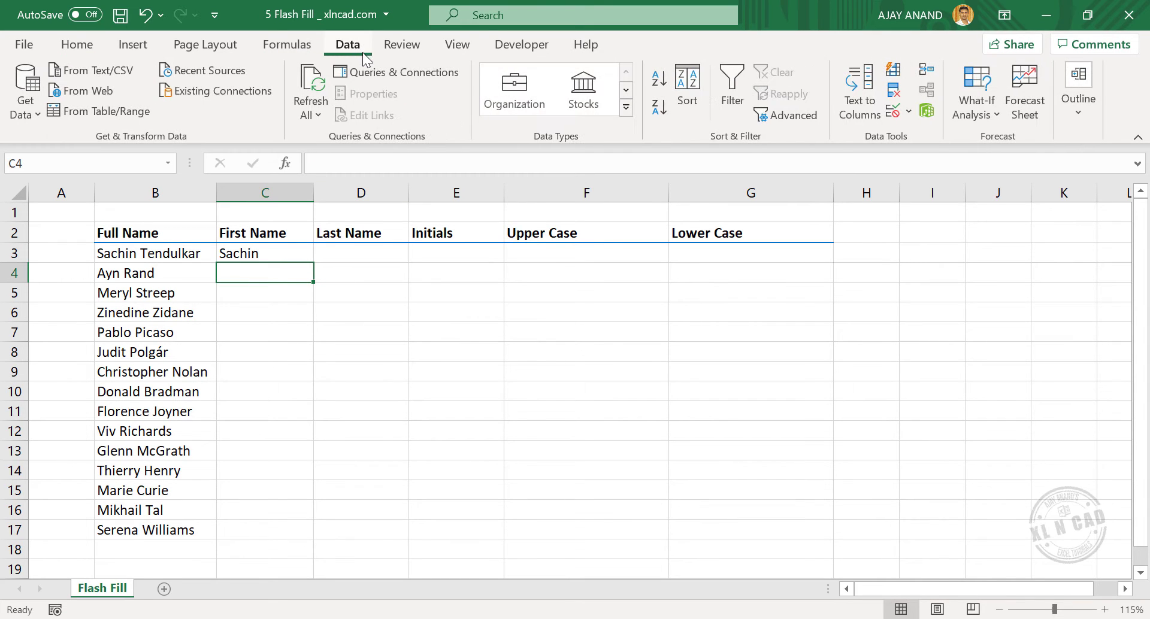
{"action": "left_click", "coordinate": [893, 71]}
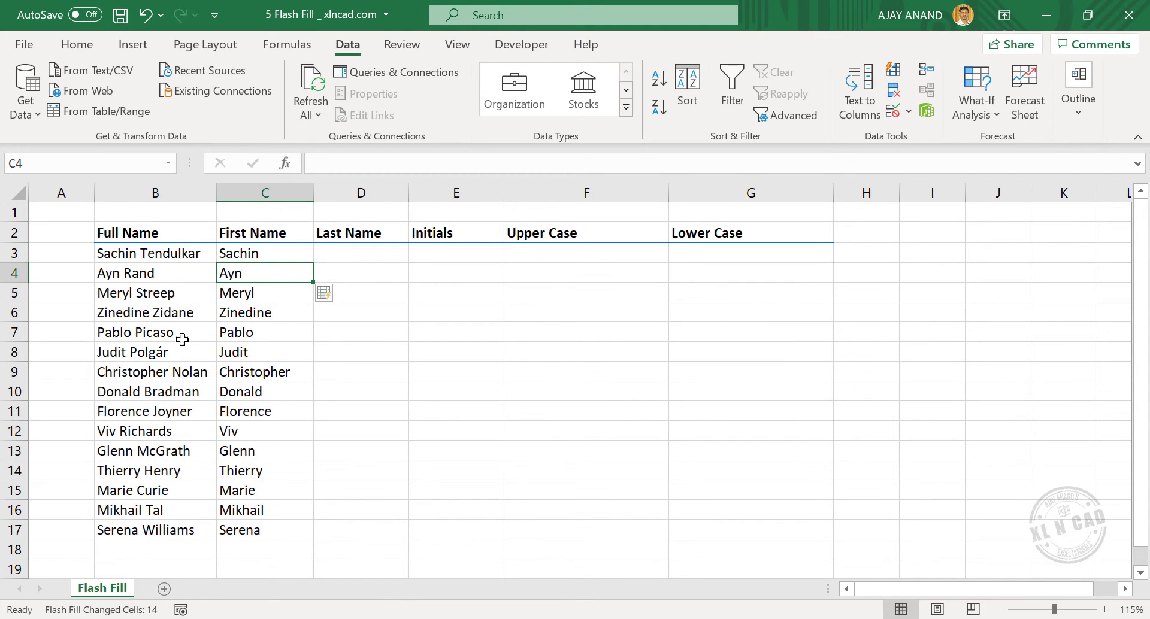
Flash Fill the Last Name column from the example 'Picaso' in D7.
{"action": "left_click", "coordinate": [358, 334]}
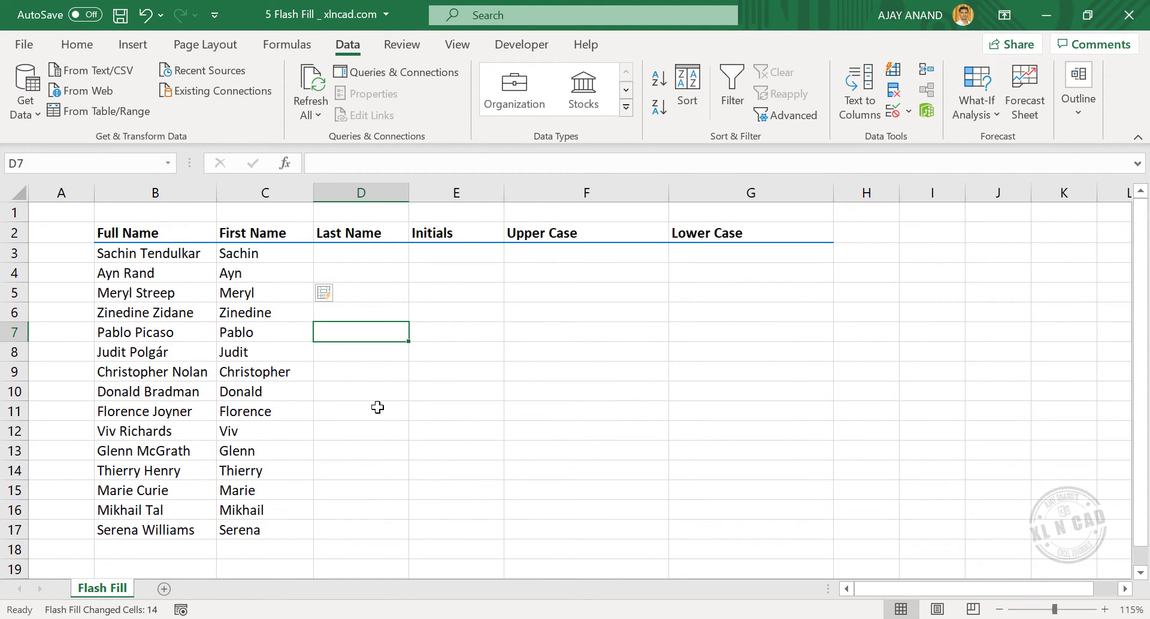
{"action": "type", "text": "Picaso"}
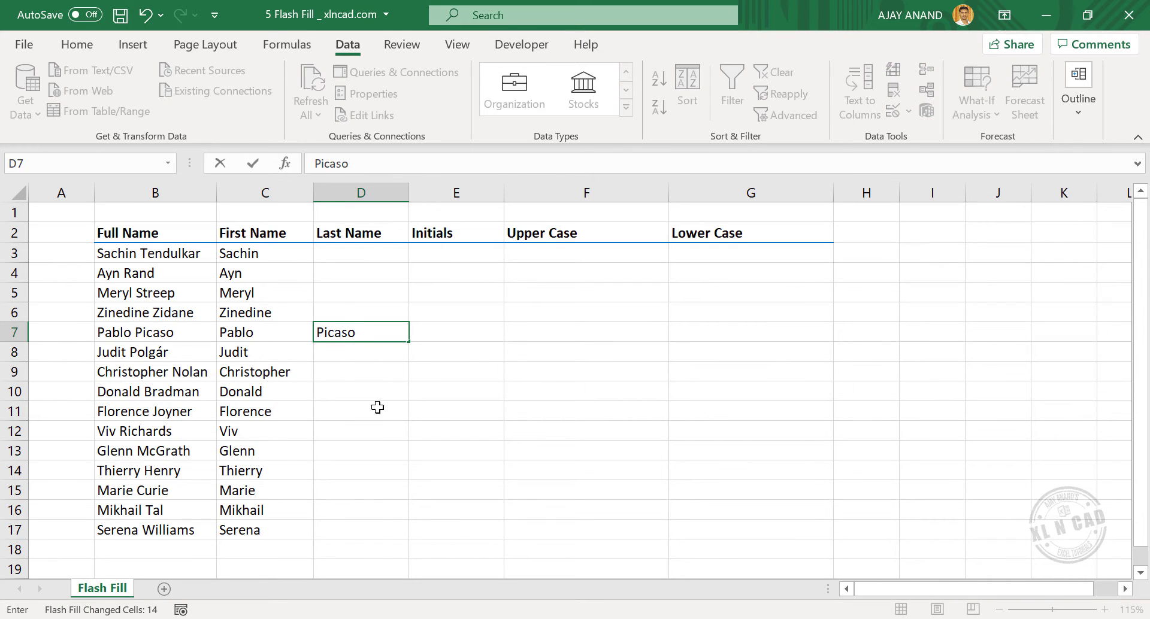
{"action": "key", "text": "Return"}
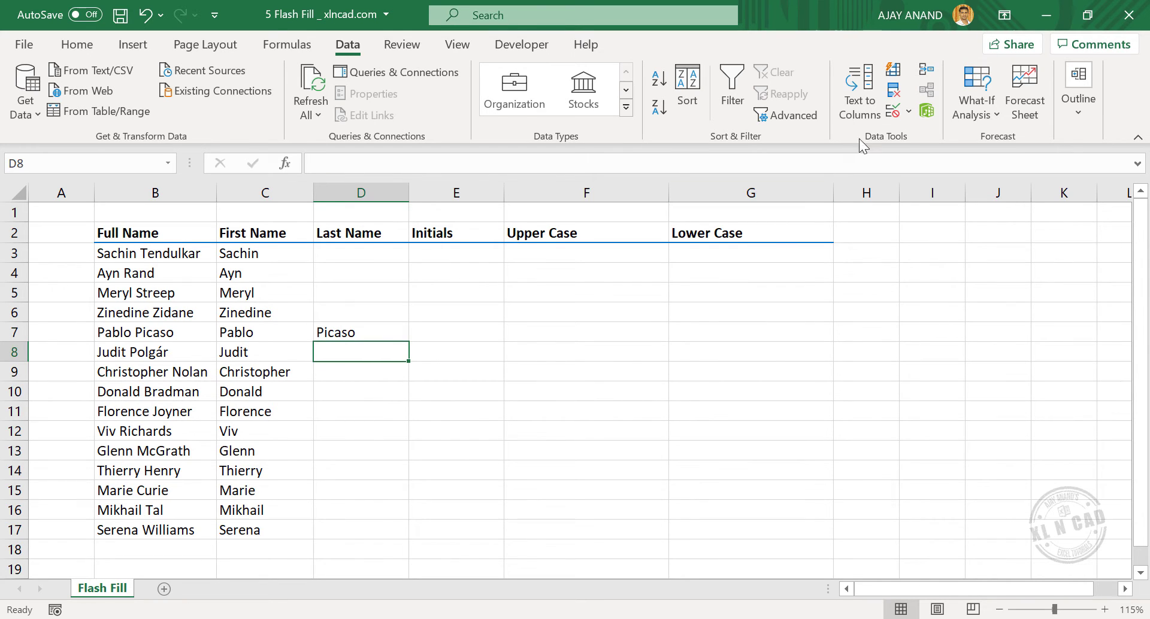
{"action": "left_click", "coordinate": [893, 69]}
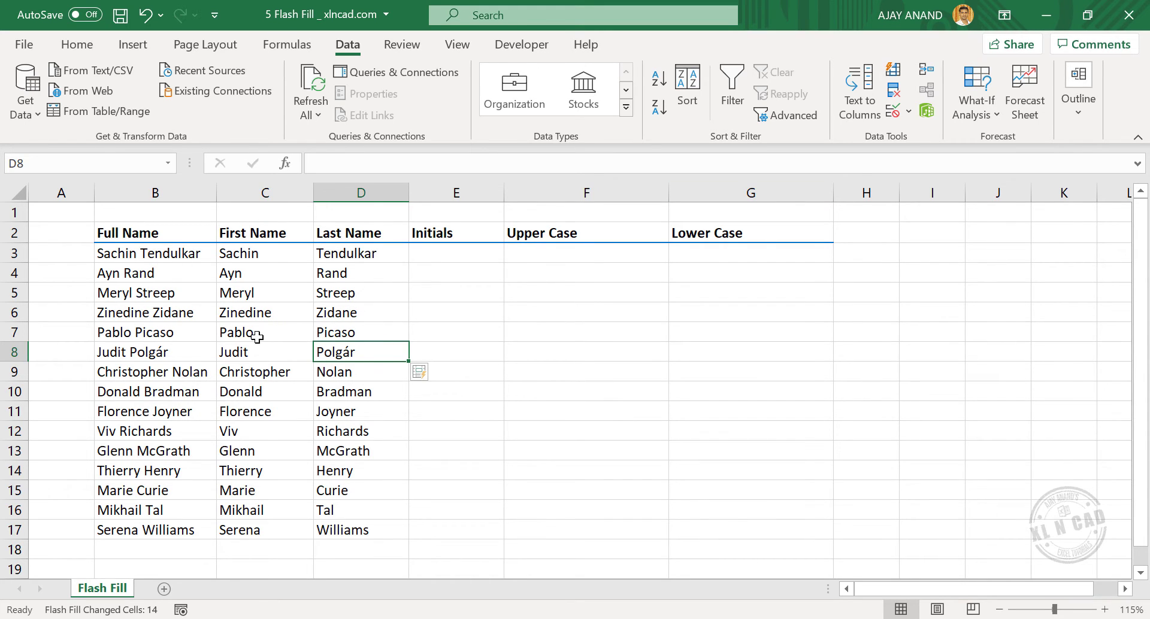
Flash Fill the Initials column from the example 'A R' in E4.
{"action": "left_click", "coordinate": [437, 279]}
{"action": "type", "text": "A R"}
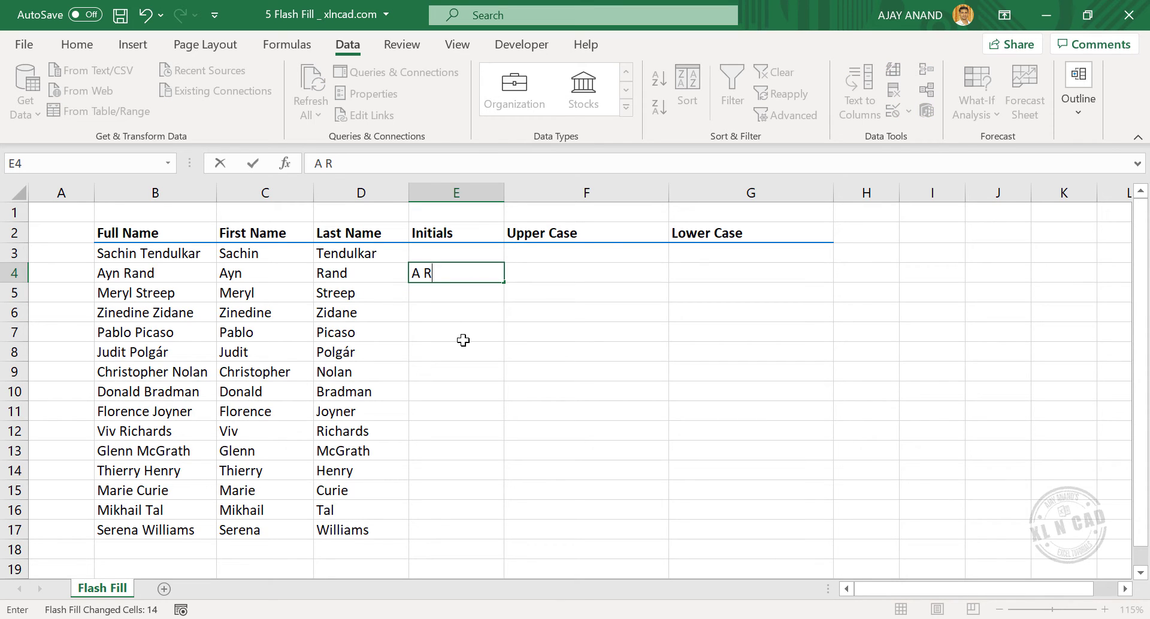
{"action": "key", "text": "Return"}
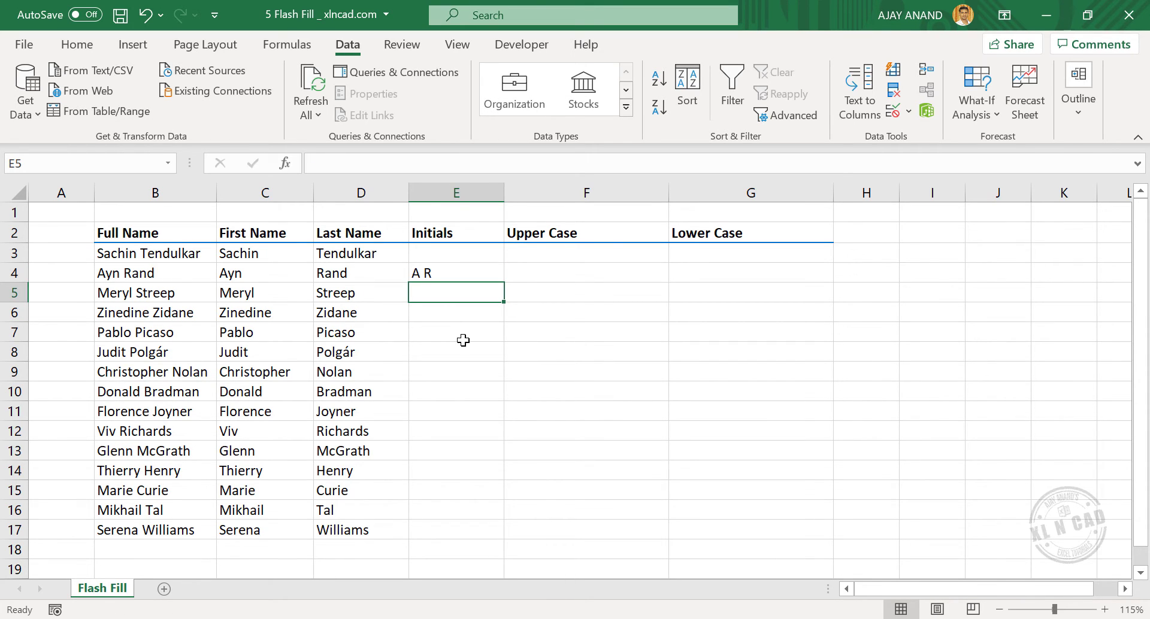
{"action": "key", "text": "ctrl+e"}
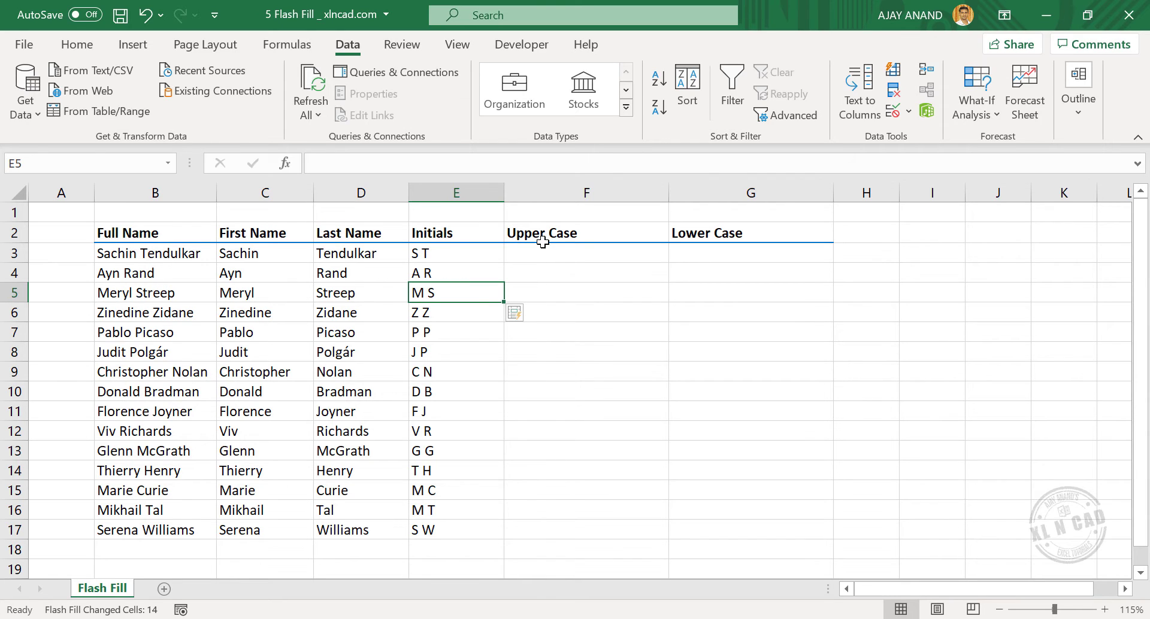
Flash Fill the Upper Case column from the example 'AYN RAND' in F4.
{"action": "left_click", "coordinate": [542, 273]}
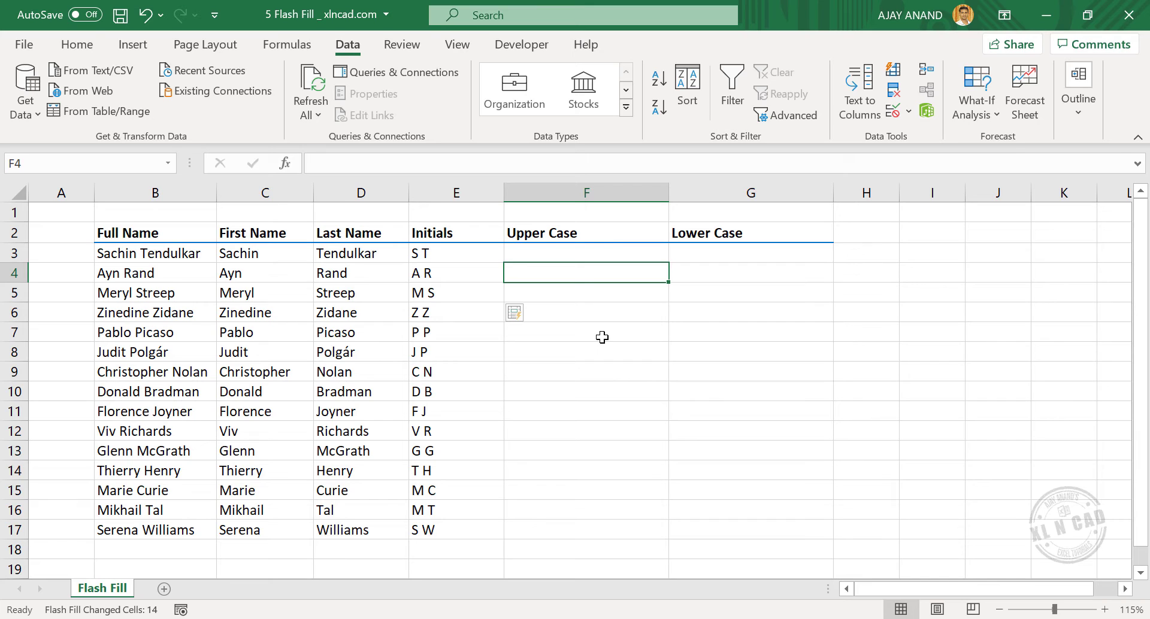
{"action": "type", "text": "AYN RAND"}
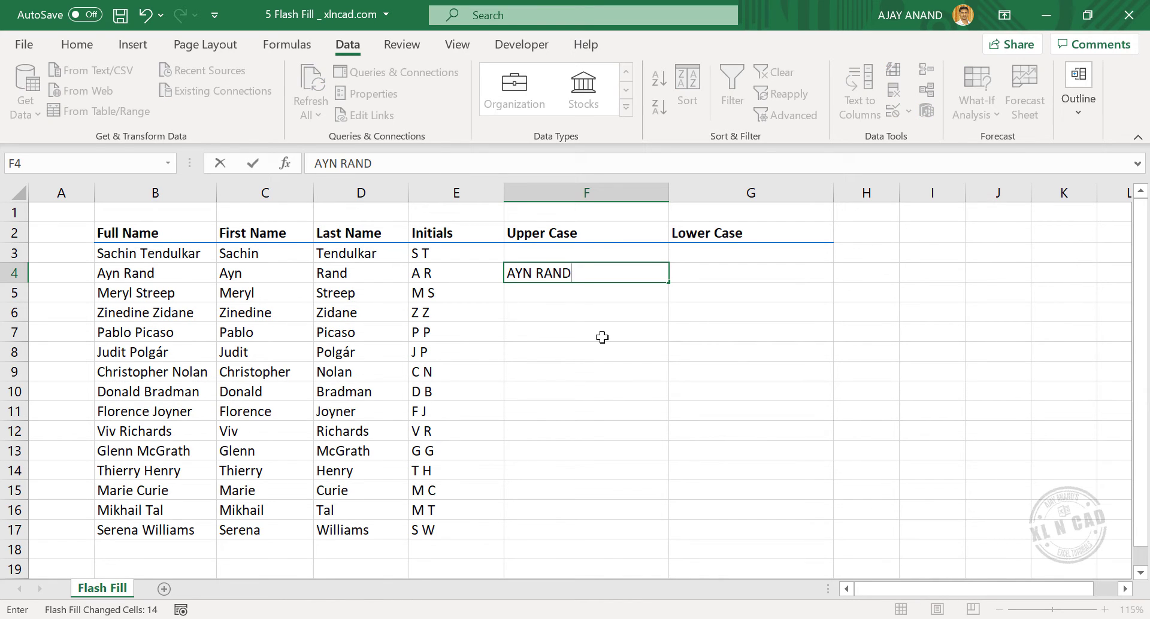
{"action": "key", "text": "Return"}
{"action": "key", "text": "ctrl+e"}
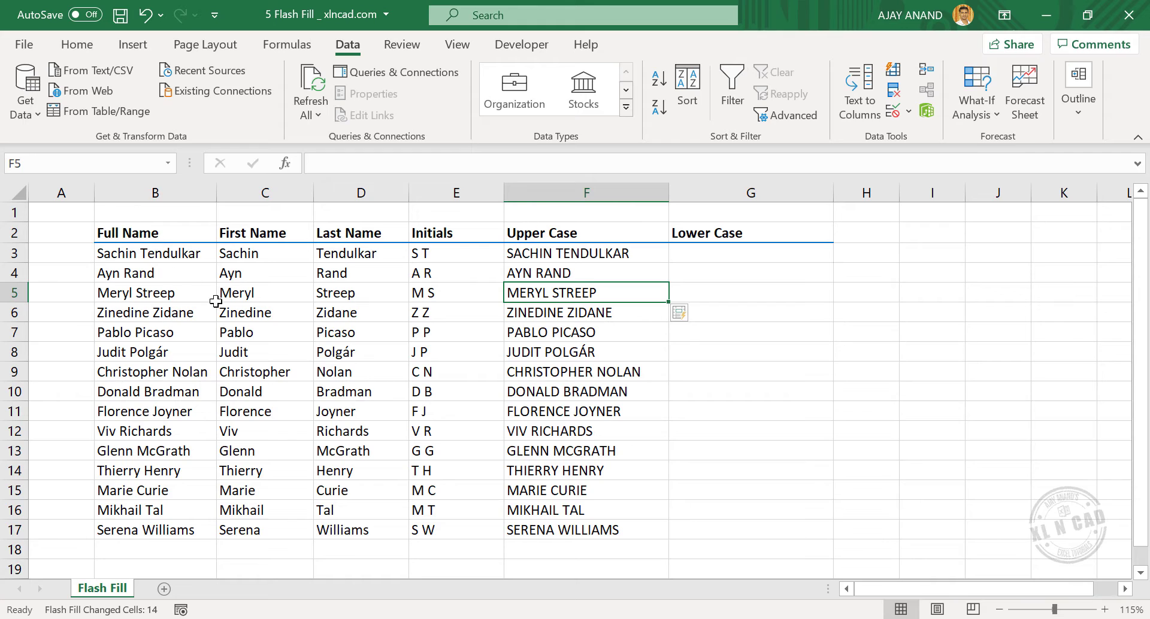
Flash Fill the Lower Case column from the example 'pablo picaso' in G7.
{"action": "left_click", "coordinate": [695, 335]}
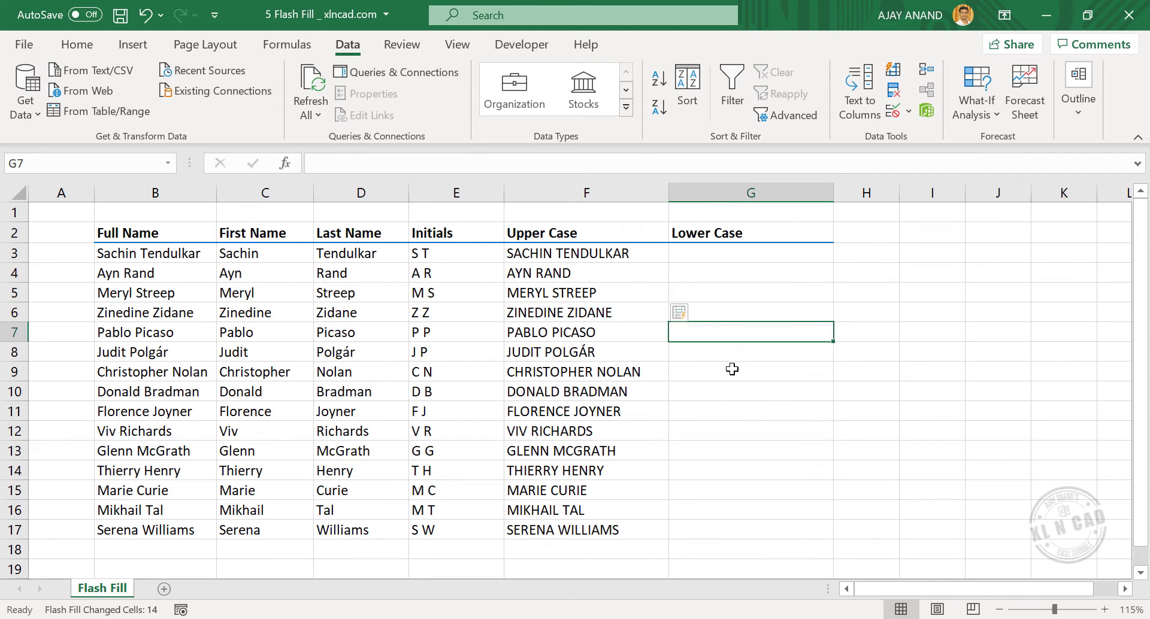
{"action": "type", "text": "pablo picaso"}
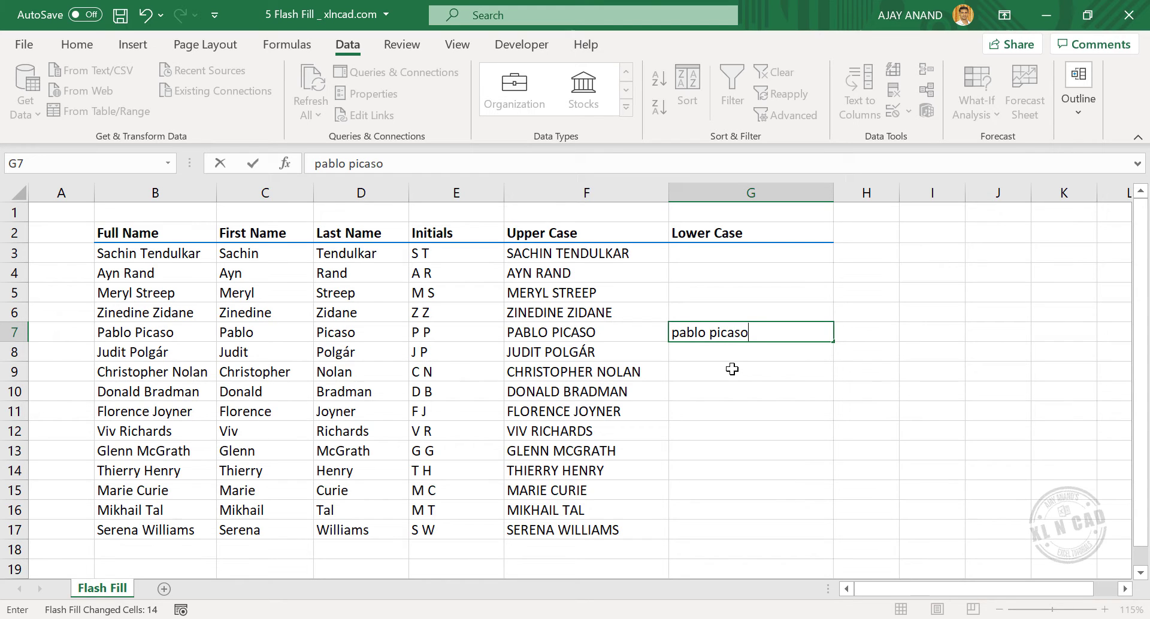
{"action": "key", "text": "Return"}
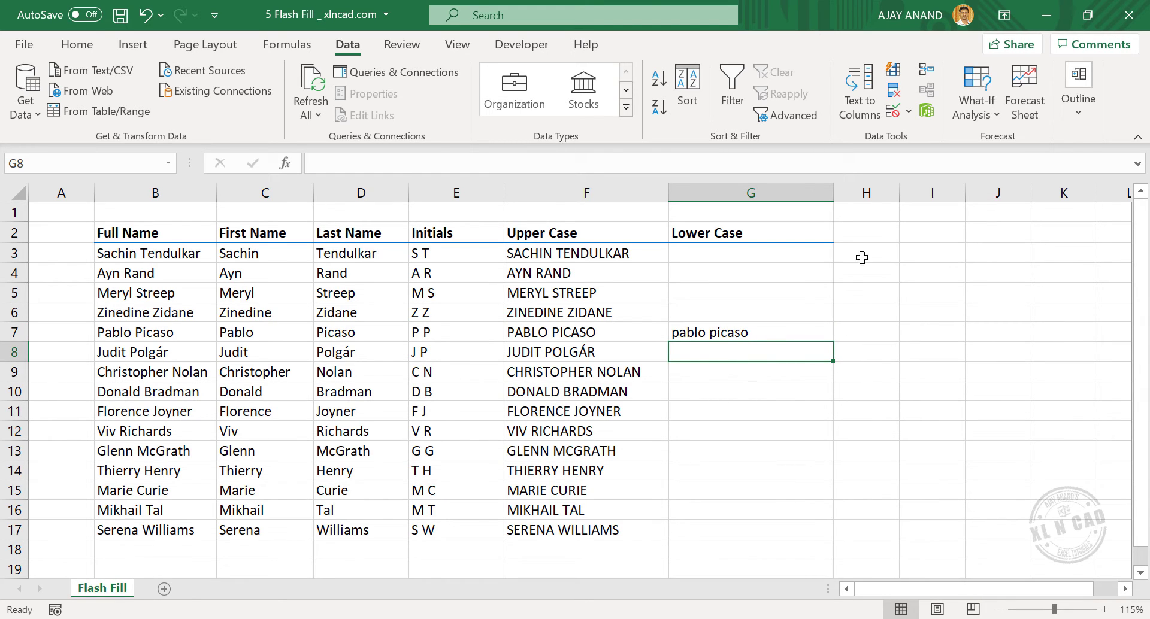
{"action": "left_click", "coordinate": [893, 69]}
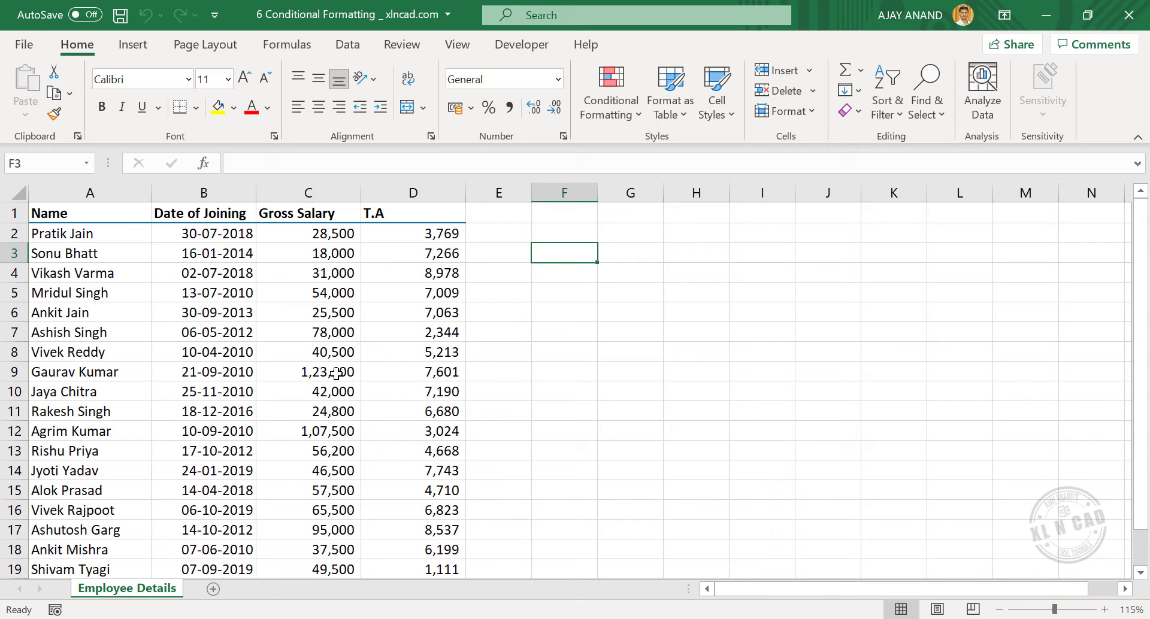
Select the twenty joining dates in B2:B21 on the Employee Details sheet.
{"action": "left_click_drag", "start_coordinate": [107, 291], "coordinate": [106, 407]}
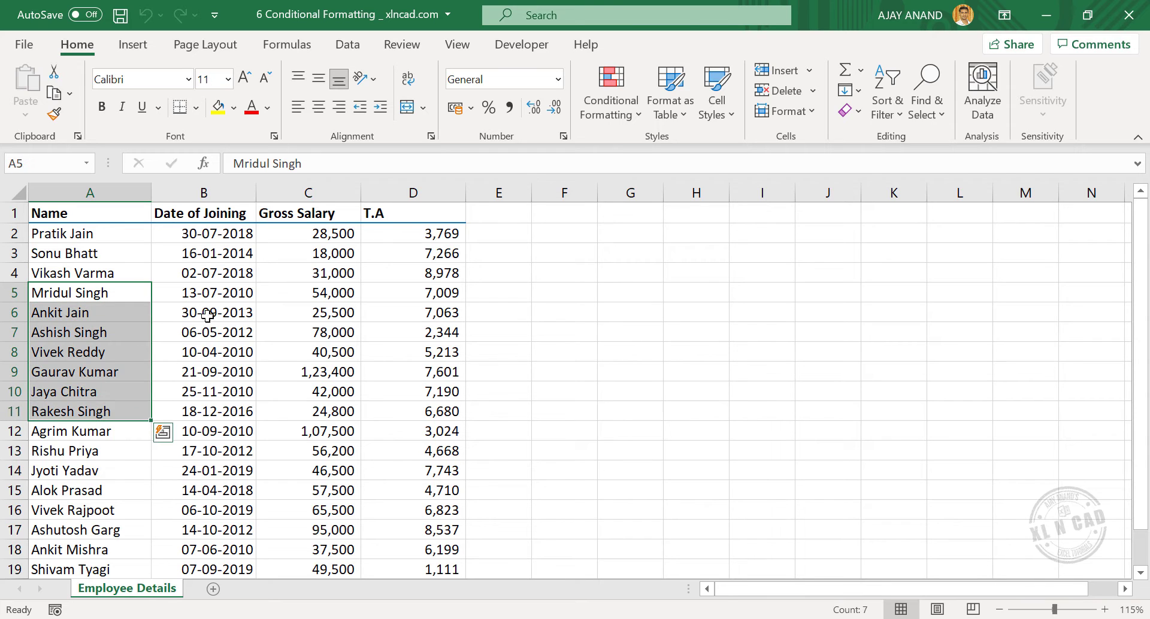
{"action": "left_click_drag", "start_coordinate": [218, 257], "coordinate": [218, 353]}
{"action": "left_click_drag", "start_coordinate": [309, 273], "coordinate": [312, 393]}
{"action": "scroll", "coordinate": [429, 372], "scroll_direction": "down", "scroll_amount": 2}
{"action": "left_click_drag", "start_coordinate": [413, 313], "coordinate": [421, 357]}
{"action": "scroll", "coordinate": [420, 317], "scroll_direction": "up", "scroll_amount": 2}
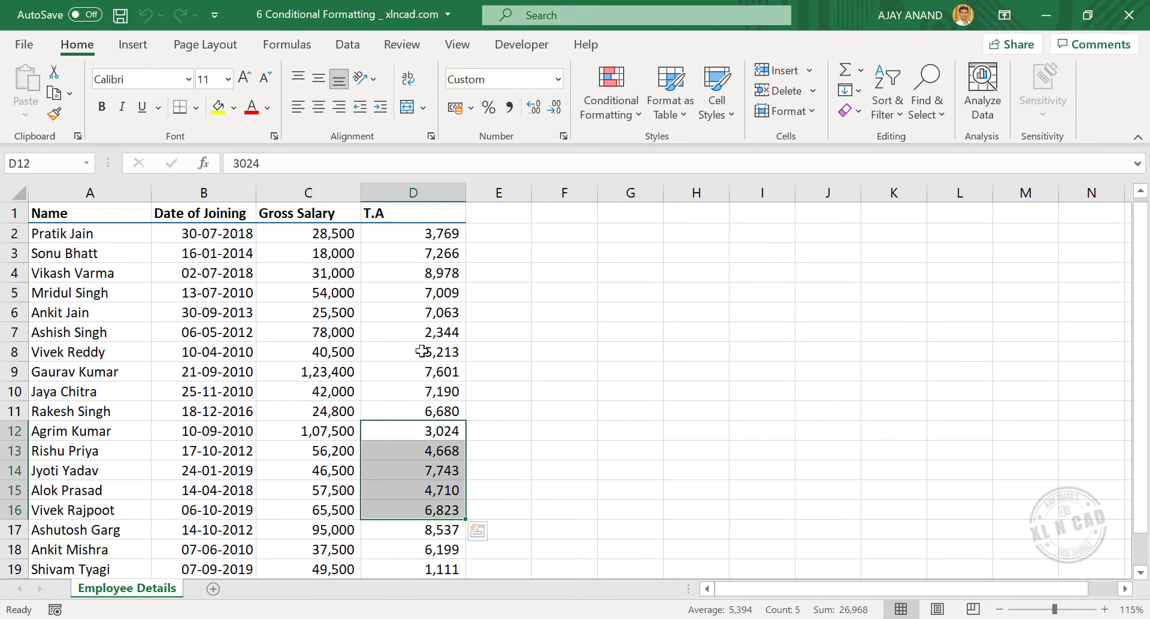
{"action": "left_click", "coordinate": [547, 348]}
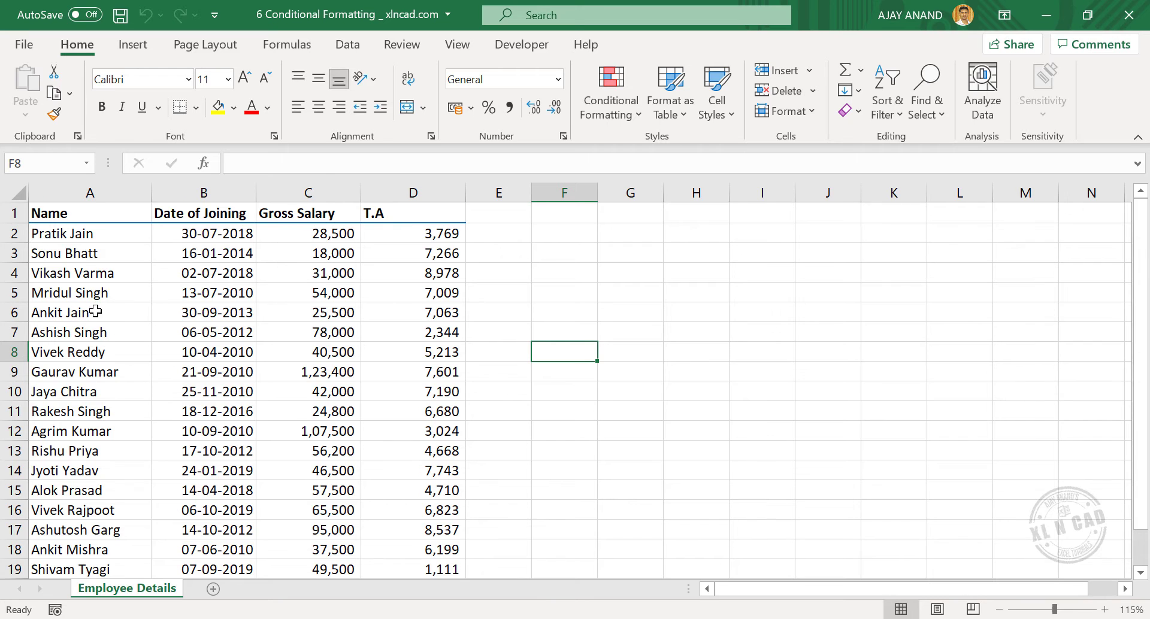
{"action": "scroll", "coordinate": [90, 335], "scroll_direction": "down", "scroll_amount": 1}
{"action": "scroll", "coordinate": [95, 347], "scroll_direction": "up", "scroll_amount": 1}
{"action": "scroll", "coordinate": [203, 338], "scroll_direction": "down", "scroll_amount": 2}
{"action": "scroll", "coordinate": [207, 263], "scroll_direction": "up", "scroll_amount": 2}
{"action": "left_click_drag", "start_coordinate": [206, 234], "coordinate": [221, 546]}
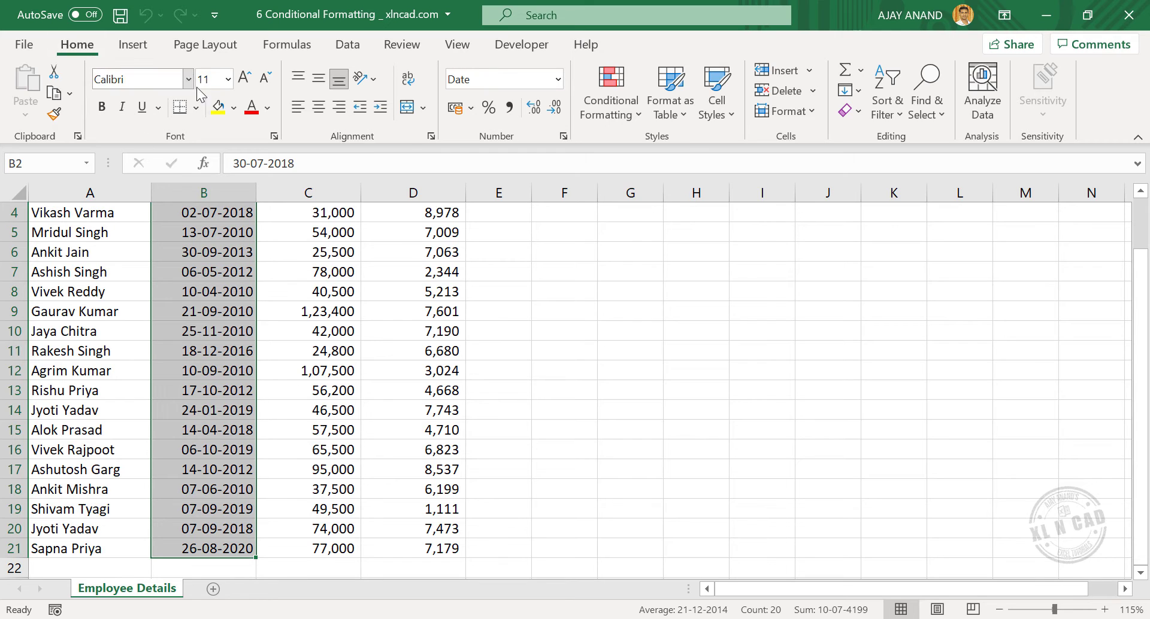
Add a Between rule for 01-01-2012 to 31-12-2016 using Green Fill with Dark Green Text.
{"action": "left_click", "coordinate": [598, 103]}
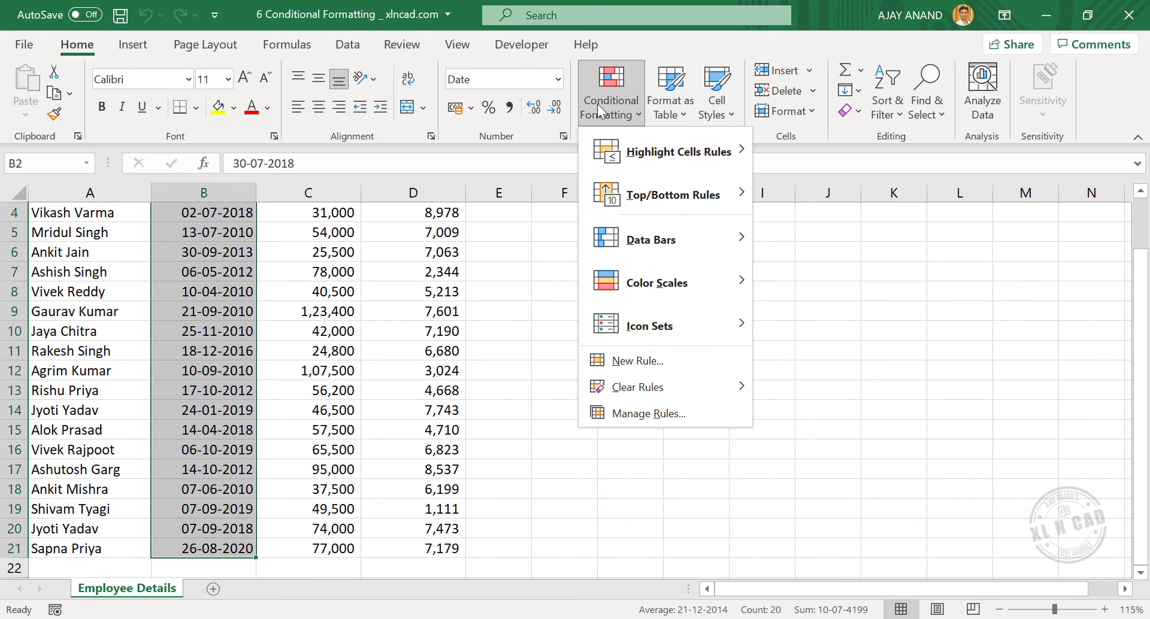
{"action": "mouse_move", "coordinate": [681, 153]}
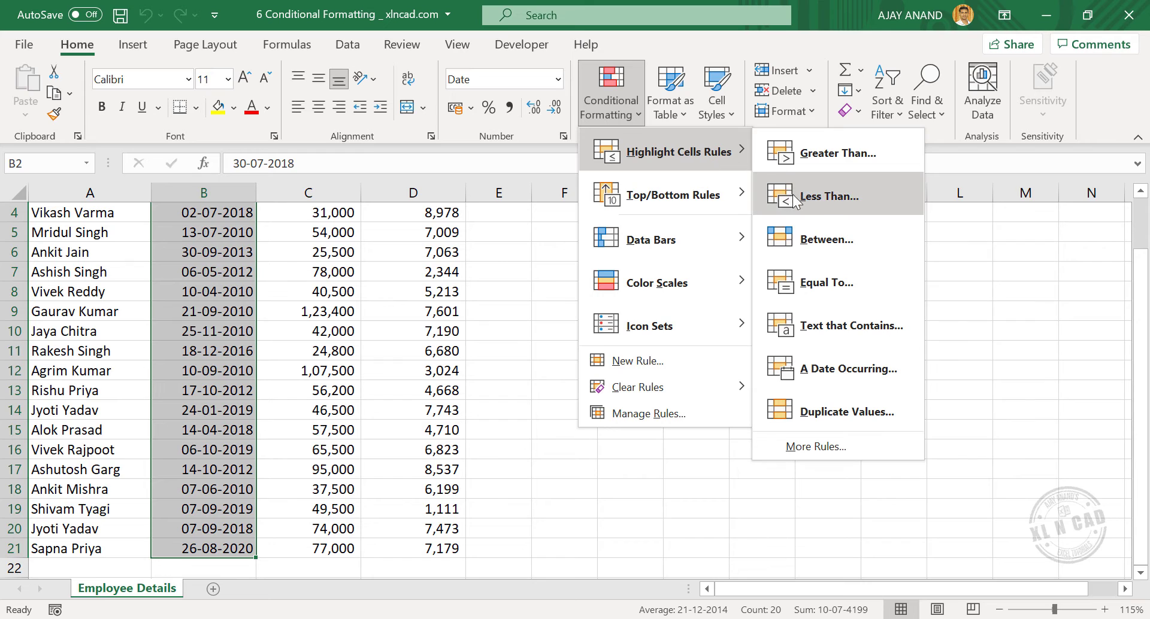
{"action": "left_click", "coordinate": [826, 239]}
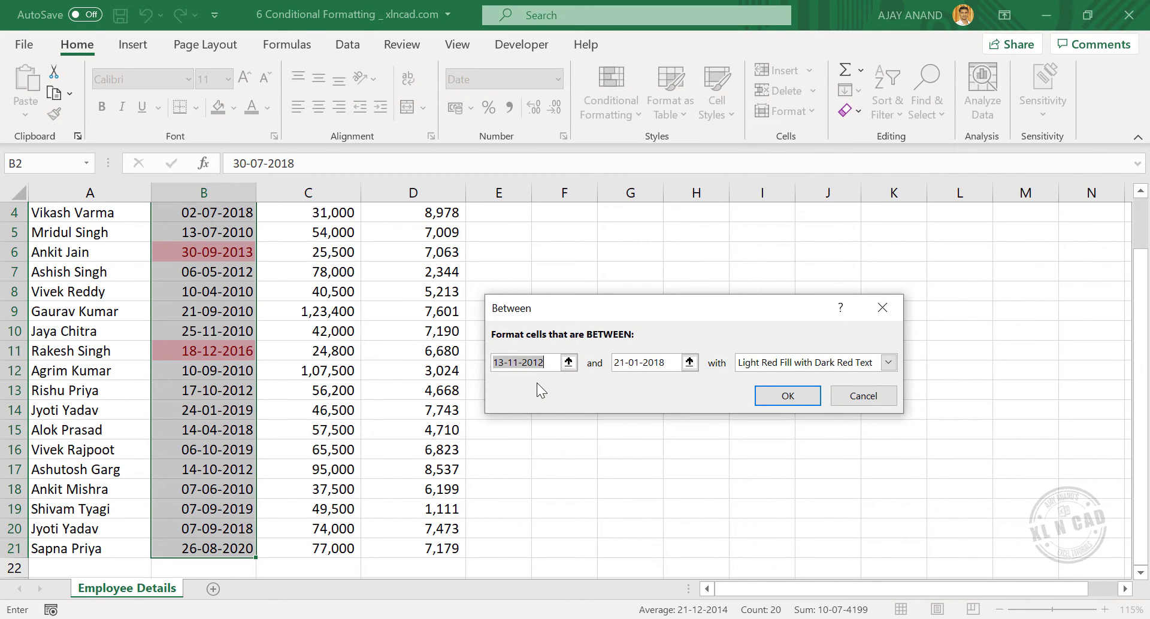
{"action": "type", "text": "01-01-2012"}
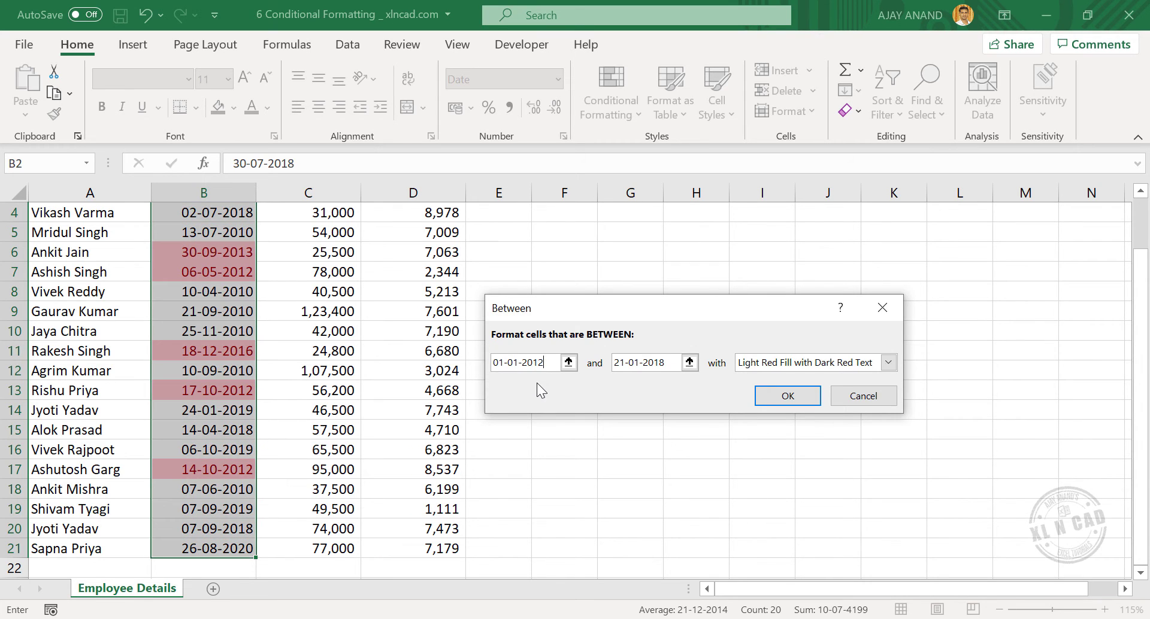
{"action": "left_click_drag", "start_coordinate": [664, 363], "coordinate": [609, 366]}
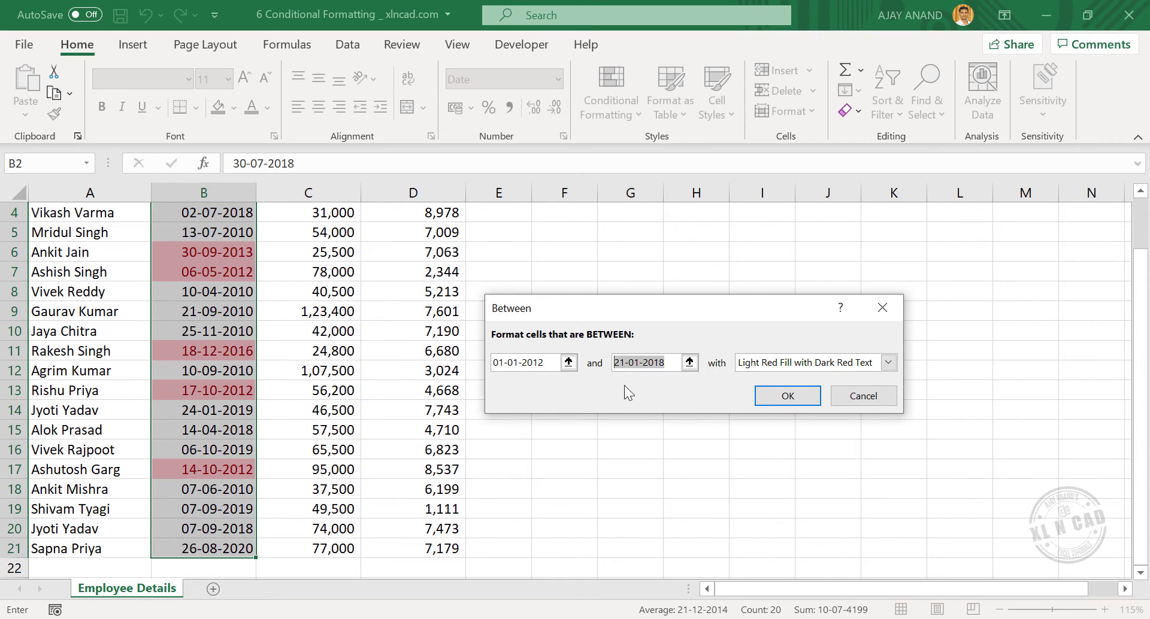
{"action": "type", "text": "31-"}
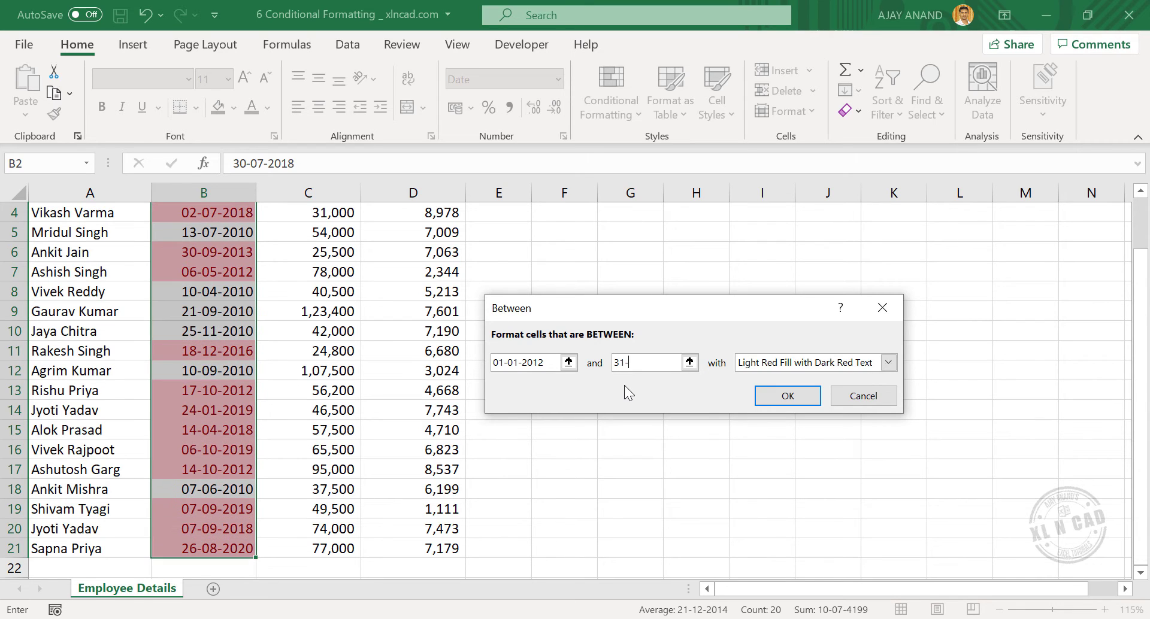
{"action": "type", "text": "12-2016"}
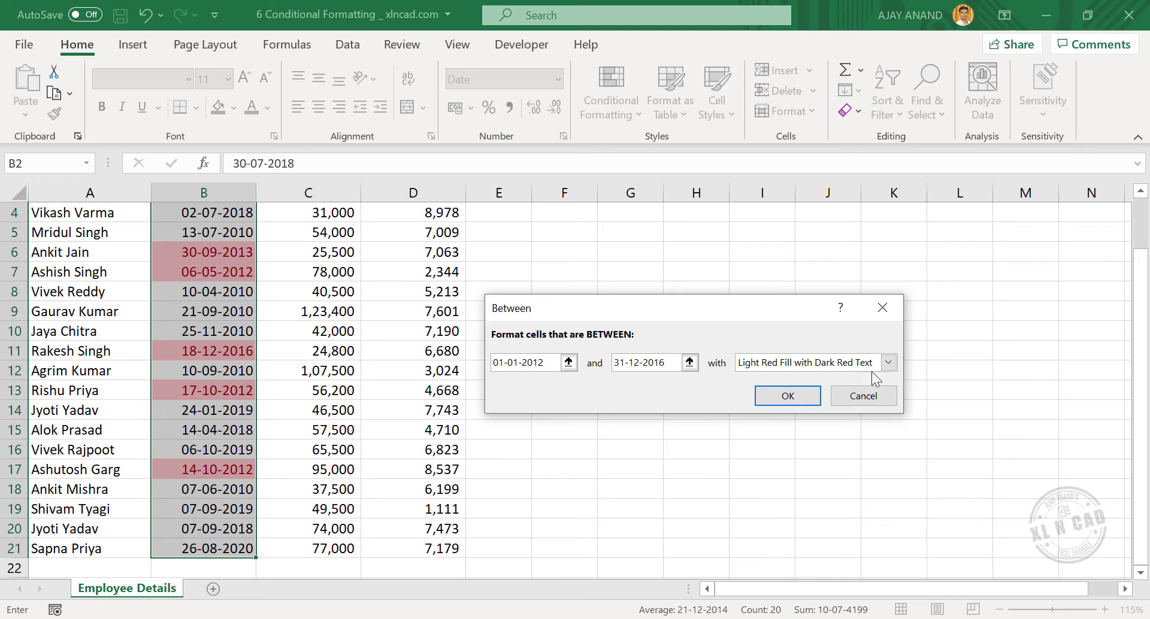
{"action": "left_click", "coordinate": [888, 362]}
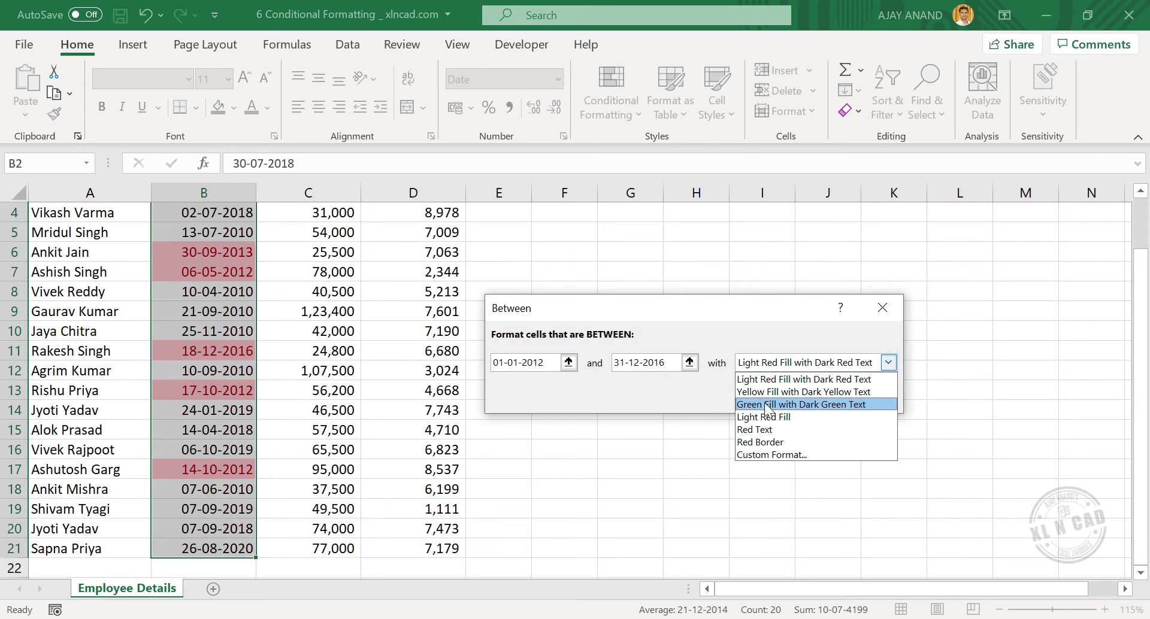
{"action": "left_click", "coordinate": [810, 405]}
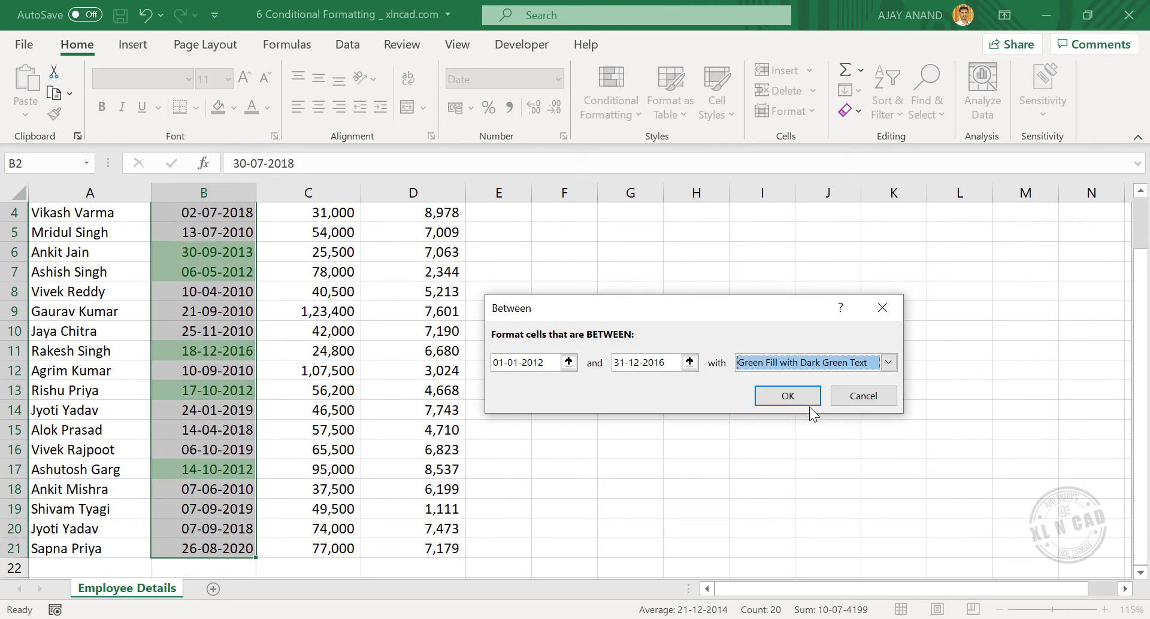
{"action": "left_click", "coordinate": [793, 401]}
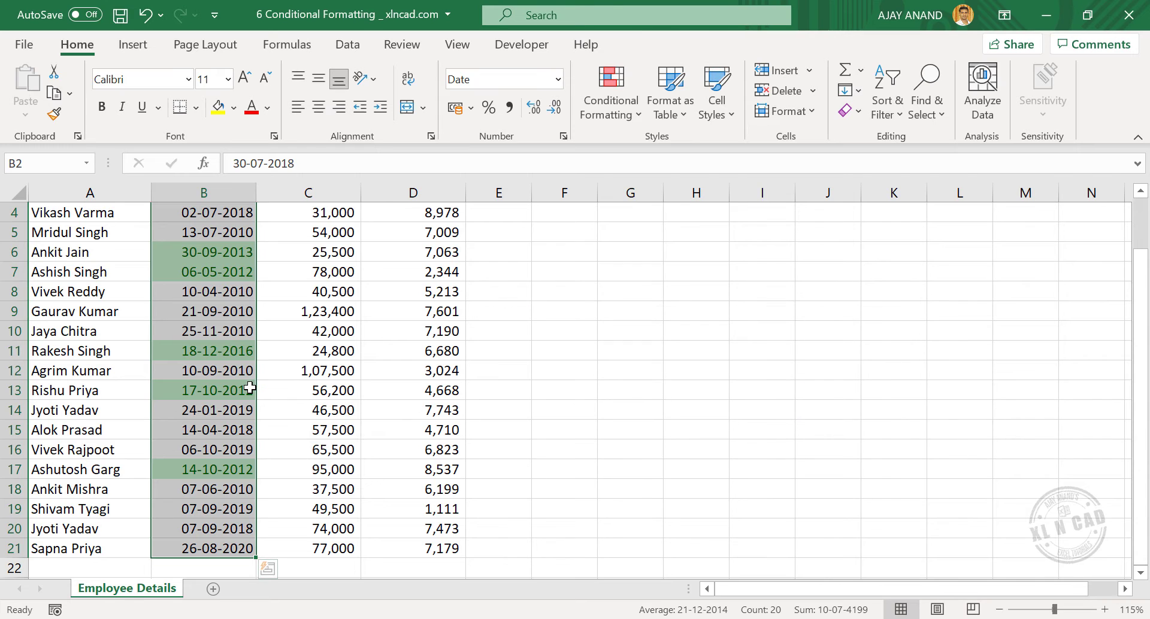
{"action": "scroll", "coordinate": [239, 390], "scroll_direction": "up", "scroll_amount": 1}
{"action": "scroll", "coordinate": [240, 392], "scroll_direction": "up", "scroll_amount": 1}
Select the names and dates of the highlighted records in rows 3, 6, 7, 11, 13 and 17.
{"action": "left_click_drag", "start_coordinate": [75, 258], "coordinate": [171, 254]}
{"action": "left_click_drag", "start_coordinate": [92, 314], "coordinate": [170, 334], "text": "ctrl"}
{"action": "left_click_drag", "start_coordinate": [99, 412], "coordinate": [183, 414], "text": "ctrl"}
{"action": "left_click_drag", "start_coordinate": [97, 452], "coordinate": [193, 450], "text": "ctrl"}
{"action": "left_click_drag", "start_coordinate": [120, 527], "coordinate": [185, 527], "text": "ctrl"}
{"action": "scroll", "coordinate": [214, 393], "scroll_direction": "down", "scroll_amount": 1}
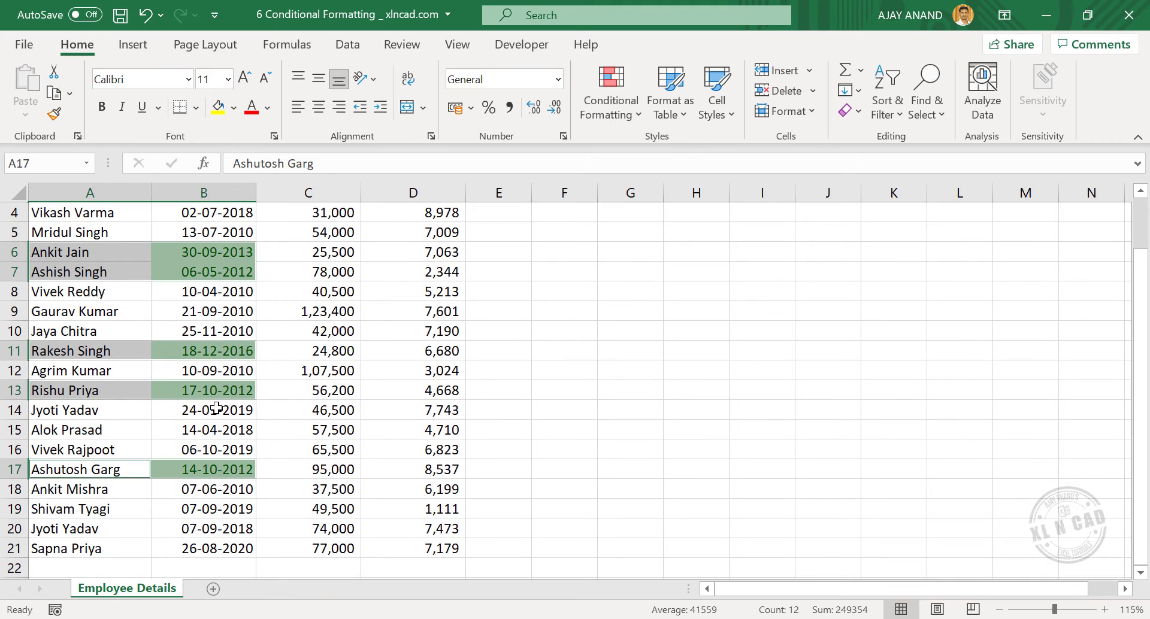
{"action": "scroll", "coordinate": [228, 358], "scroll_direction": "up", "scroll_amount": 1}
{"action": "scroll", "coordinate": [225, 323], "scroll_direction": "down", "scroll_amount": 2}
{"action": "scroll", "coordinate": [228, 363], "scroll_direction": "up", "scroll_amount": 2}
{"action": "scroll", "coordinate": [233, 356], "scroll_direction": "down", "scroll_amount": 2}
{"action": "scroll", "coordinate": [234, 357], "scroll_direction": "down", "scroll_amount": 1}
Change B19's year to 2015 so it reads 07-09-2015 and turns green.
{"action": "left_click", "coordinate": [221, 392]}
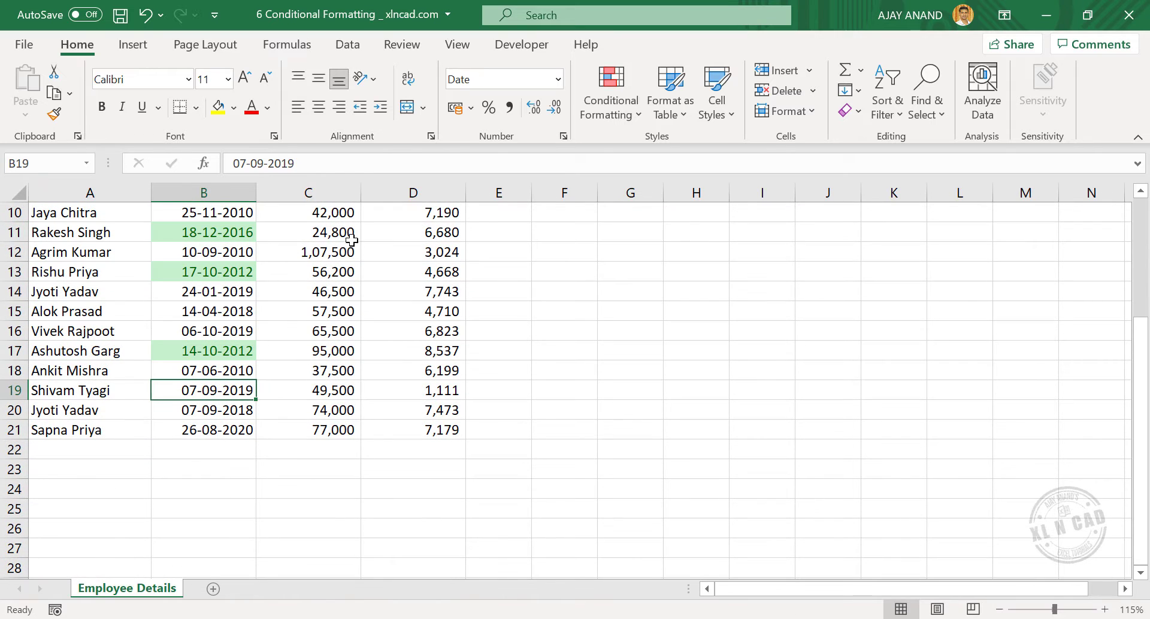
{"action": "left_click_drag", "start_coordinate": [282, 163], "coordinate": [304, 164]}
{"action": "type", "text": "15"}
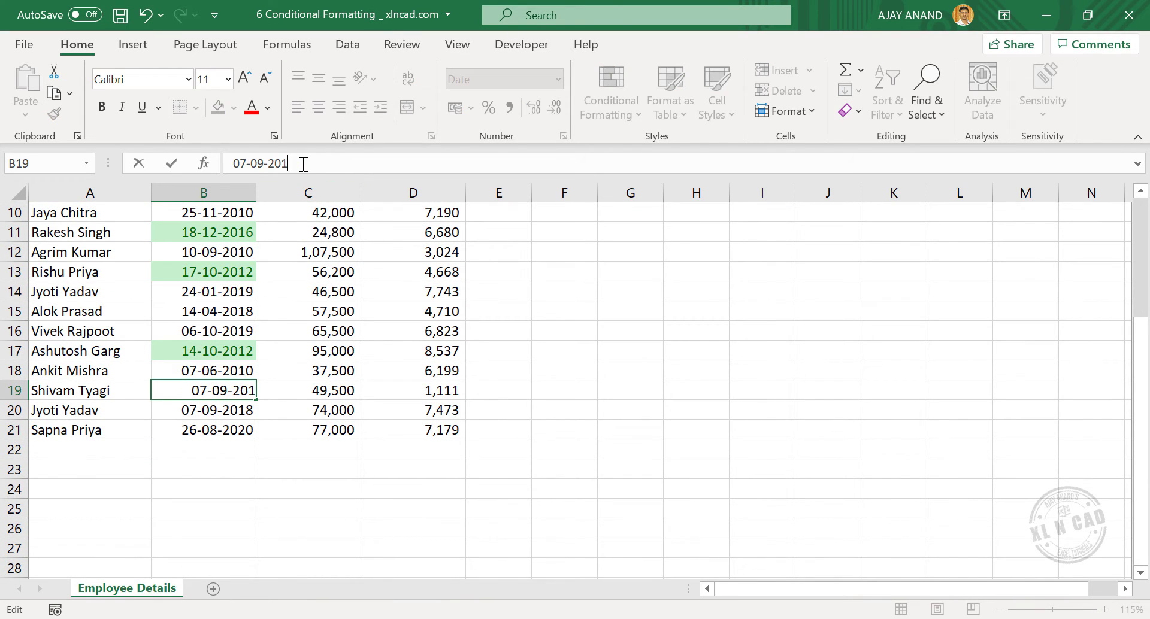
{"action": "key", "text": "Return"}
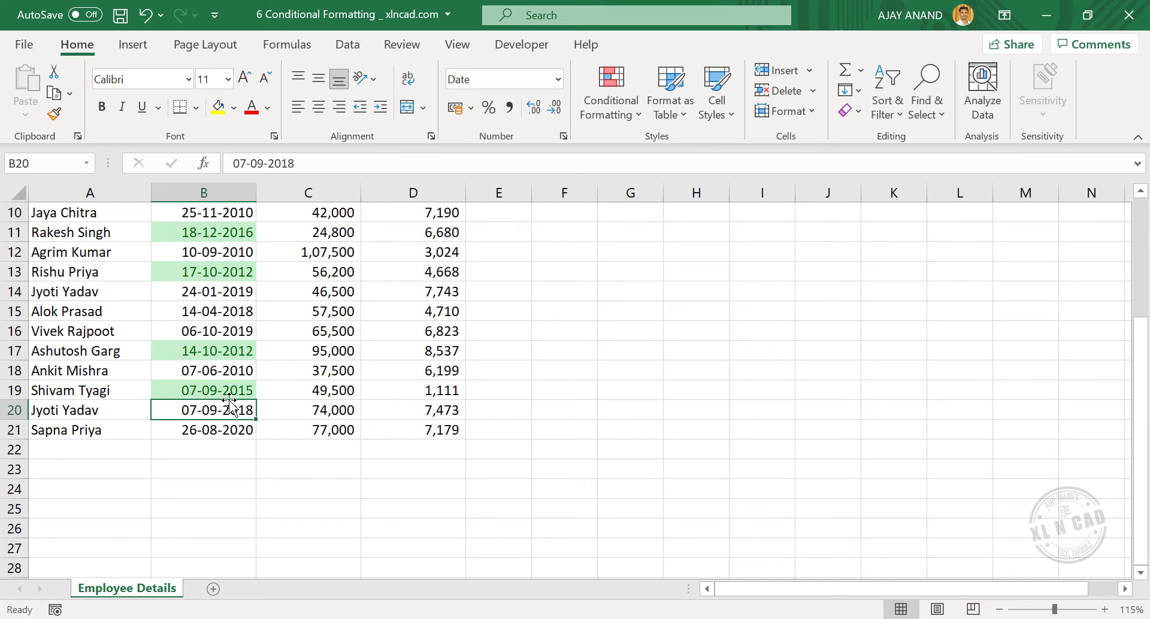
{"action": "scroll", "coordinate": [230, 404], "scroll_direction": "up", "scroll_amount": 3}
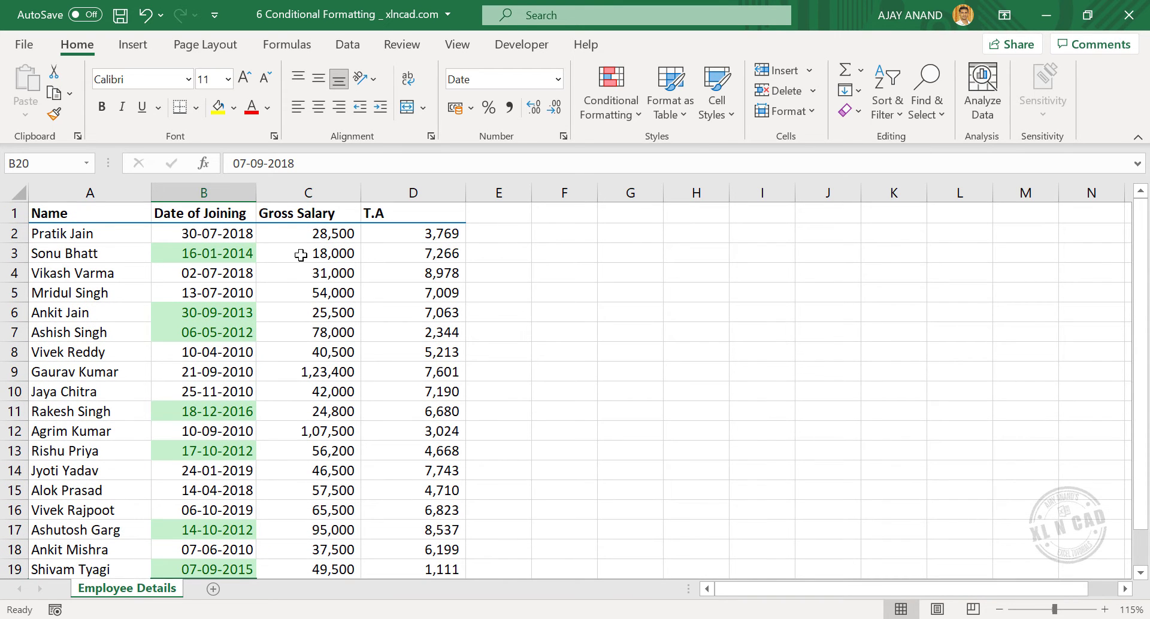
{"action": "scroll", "coordinate": [303, 282], "scroll_direction": "down", "scroll_amount": 3}
{"action": "scroll", "coordinate": [312, 335], "scroll_direction": "up", "scroll_amount": 3}
{"action": "scroll", "coordinate": [314, 314], "scroll_direction": "down", "scroll_amount": 1}
{"action": "scroll", "coordinate": [324, 269], "scroll_direction": "up", "scroll_amount": 1}
{"action": "left_click_drag", "start_coordinate": [331, 233], "coordinate": [327, 557]}
{"action": "scroll", "coordinate": [347, 475], "scroll_direction": "up", "scroll_amount": 1}
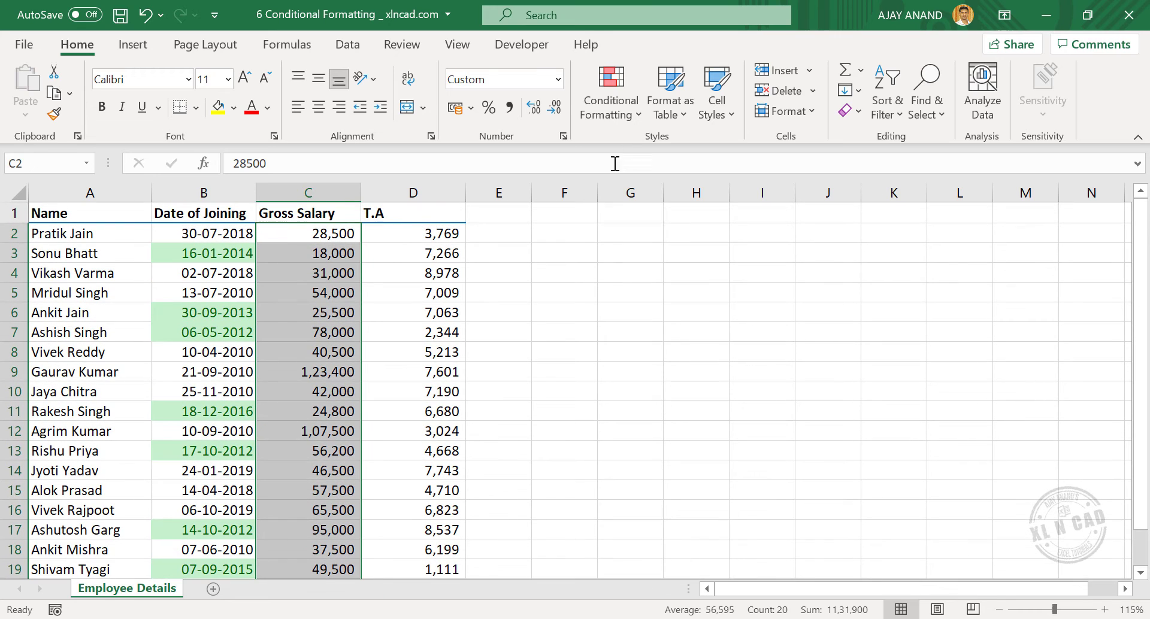
Apply a Top 3 Items rule to the Gross Salary values, shading 1,23,400, 1,07,500 and 95,000.
{"action": "left_click", "coordinate": [631, 113]}
{"action": "mouse_move", "coordinate": [673, 198]}
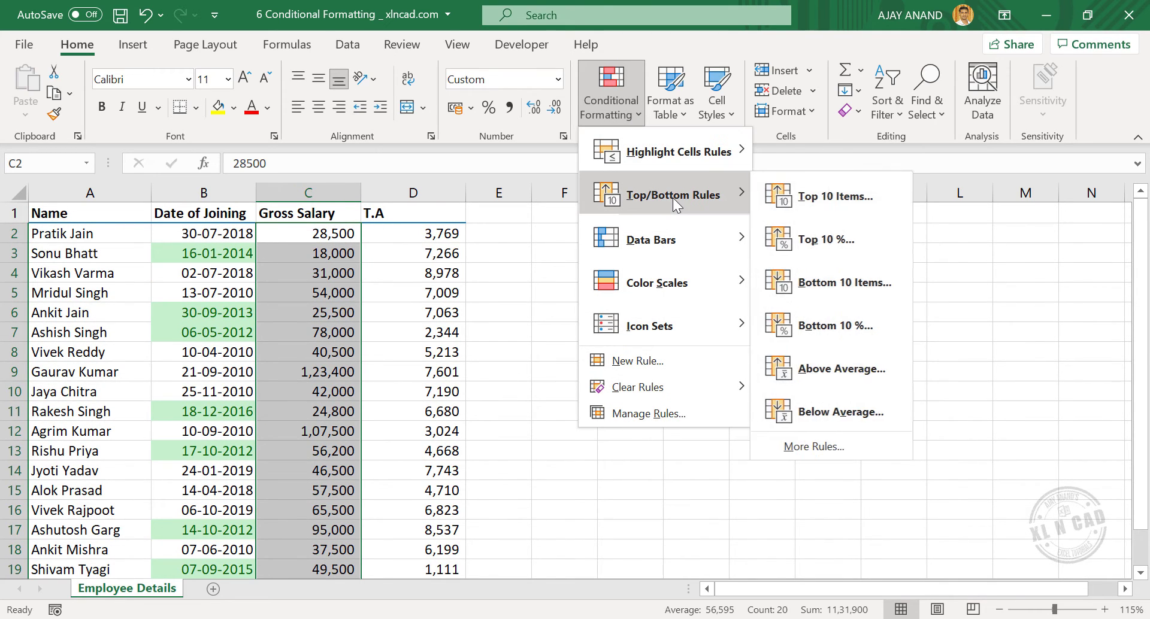
{"action": "left_click", "coordinate": [841, 208]}
{"action": "left_click_drag", "start_coordinate": [591, 341], "coordinate": [577, 342]}
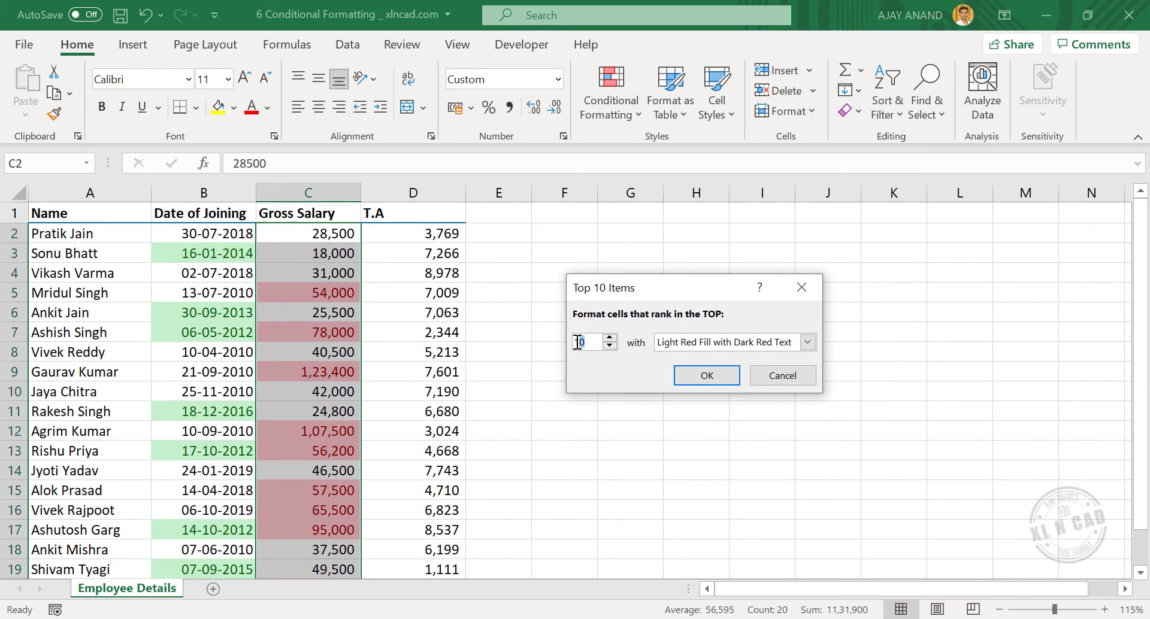
{"action": "key", "text": "BackSpace"}
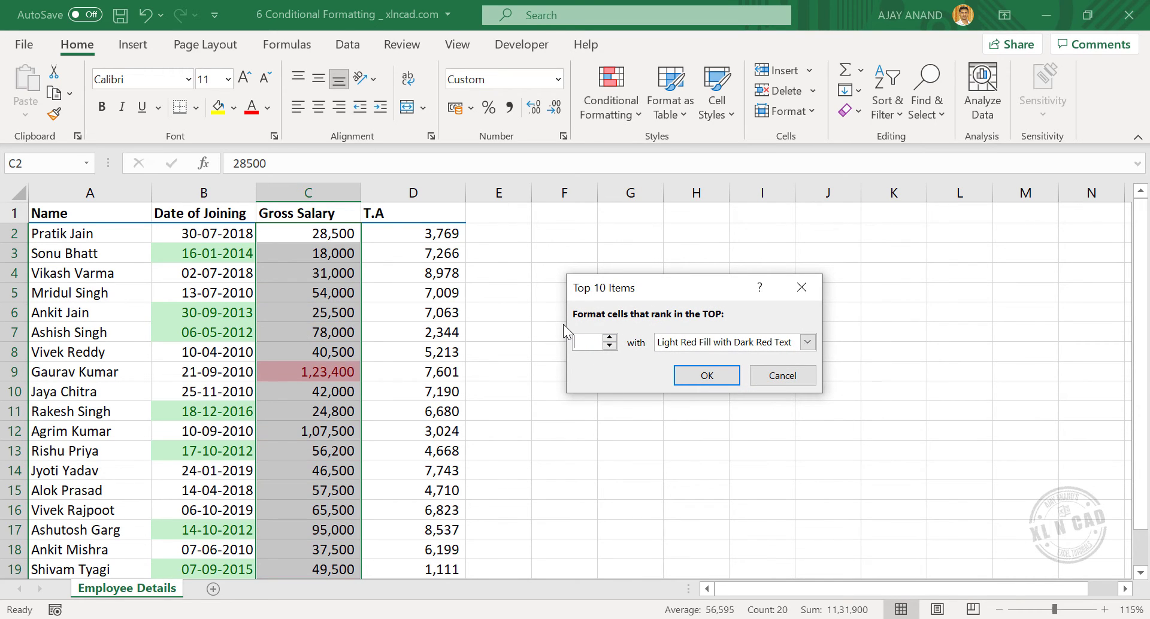
{"action": "type", "text": "3"}
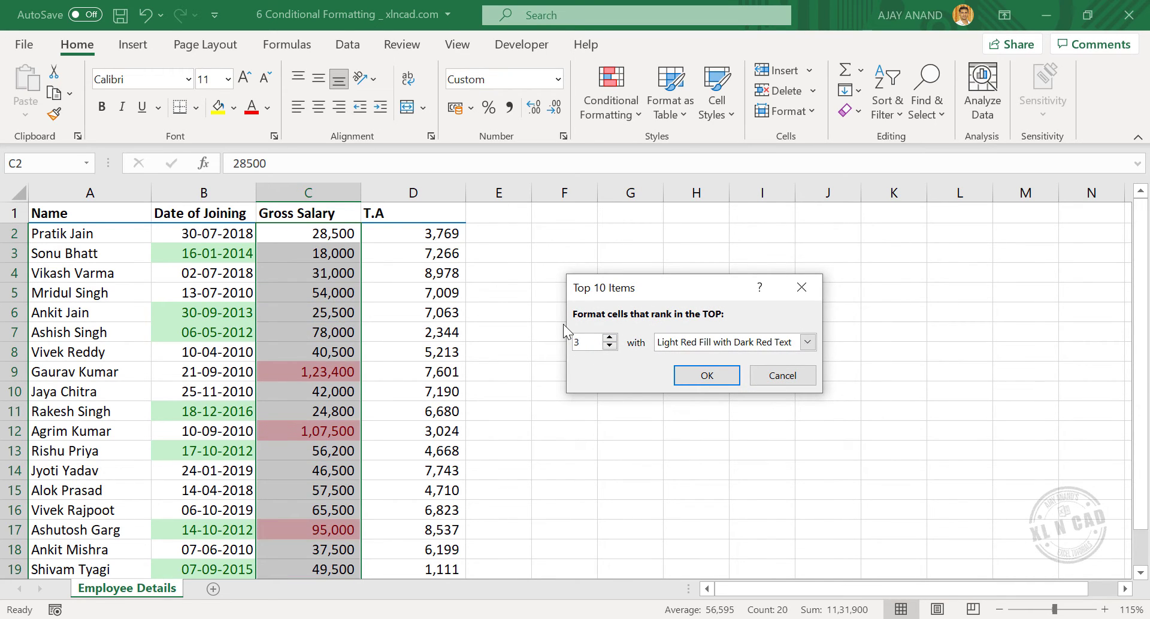
{"action": "left_click", "coordinate": [702, 375]}
{"action": "left_click", "coordinate": [342, 336]}
{"action": "scroll", "coordinate": [342, 326], "scroll_direction": "down", "scroll_amount": 1}
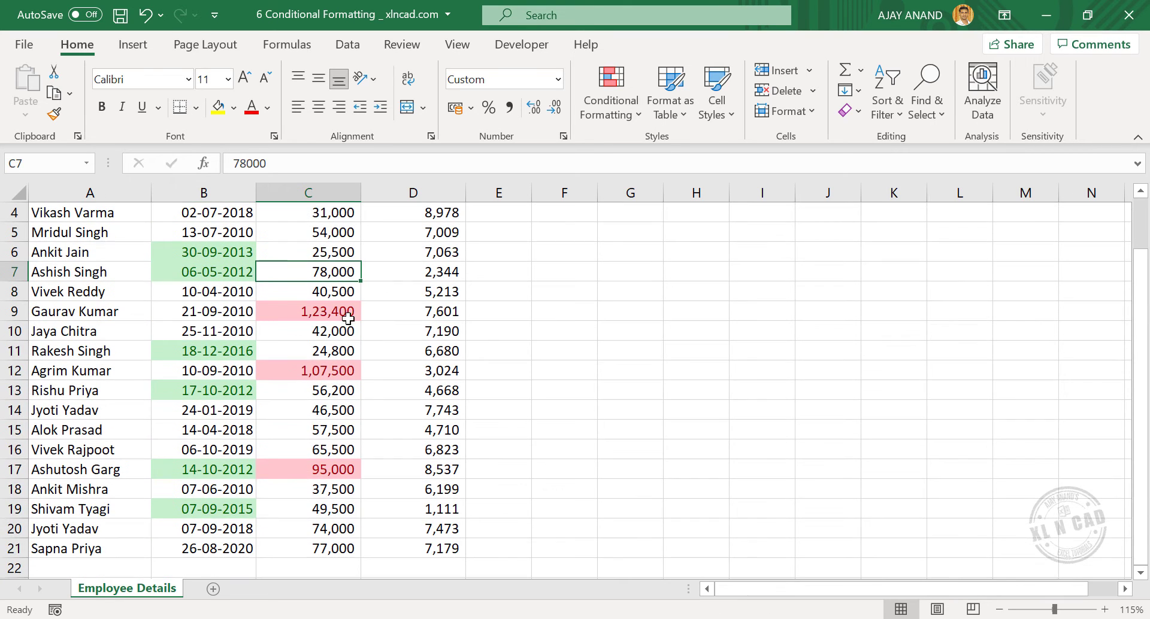
Edit C5's salary from 54000 to 1,54,000 so it enters the Top 3 highlight.
{"action": "scroll", "coordinate": [335, 473], "scroll_direction": "up", "scroll_amount": 1}
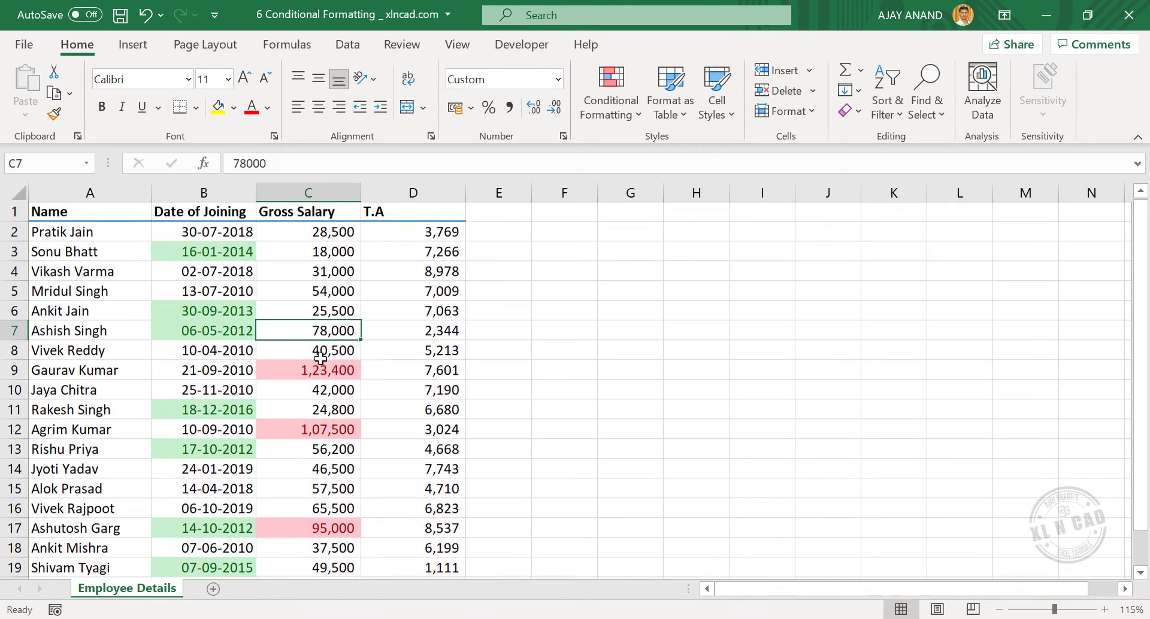
{"action": "left_click", "coordinate": [328, 290]}
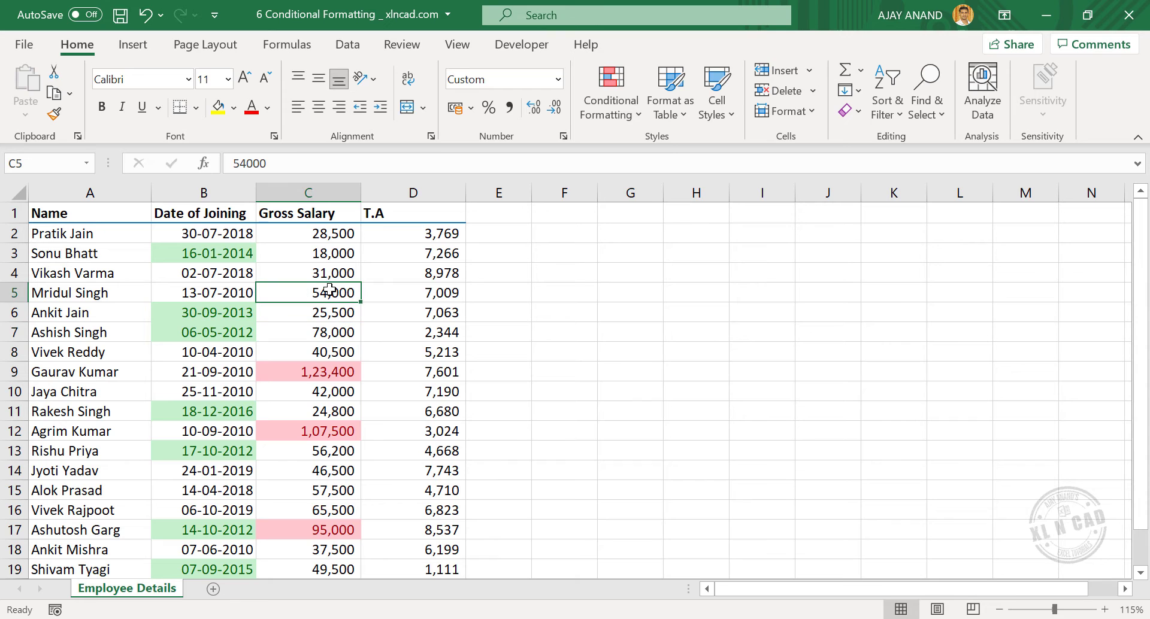
{"action": "left_click", "coordinate": [231, 164]}
{"action": "type", "text": "1"}
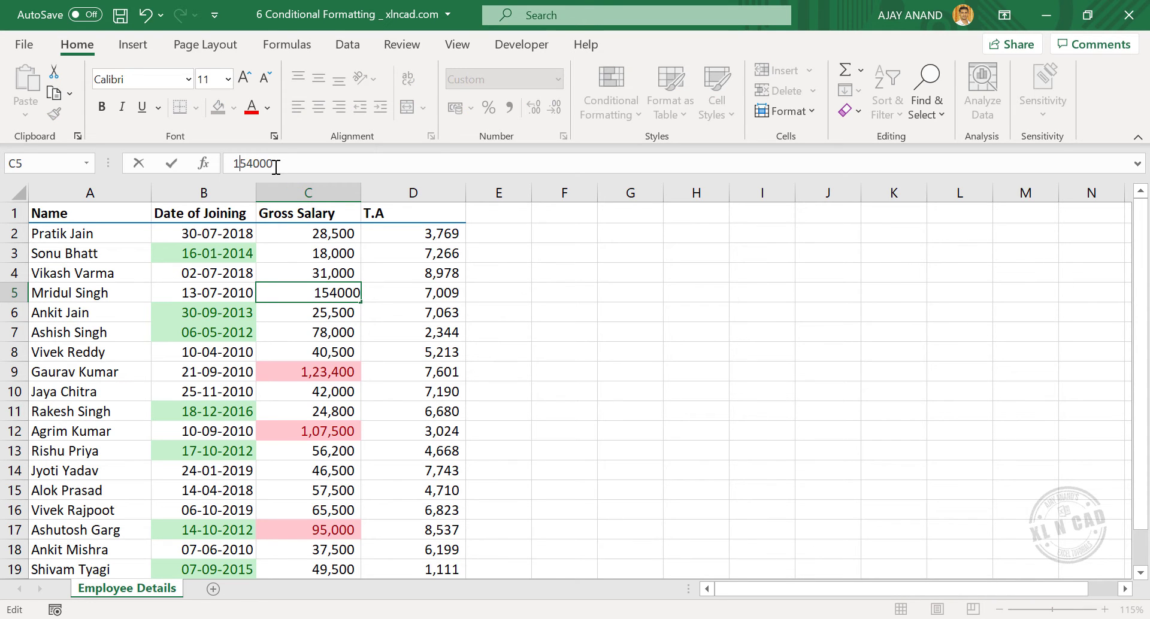
{"action": "key", "text": "Return"}
{"action": "scroll", "coordinate": [352, 300], "scroll_direction": "down", "scroll_amount": 1}
{"action": "scroll", "coordinate": [336, 264], "scroll_direction": "up", "scroll_amount": 1}
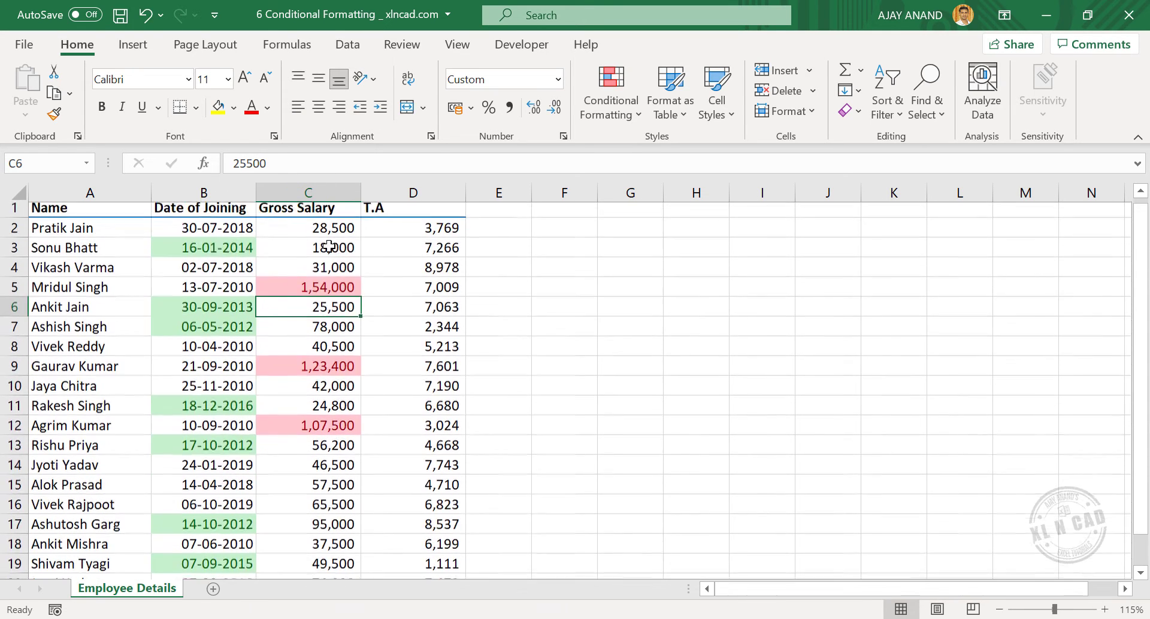
{"action": "scroll", "coordinate": [424, 257], "scroll_direction": "down", "scroll_amount": 2}
{"action": "scroll", "coordinate": [429, 431], "scroll_direction": "up", "scroll_amount": 2}
{"action": "left_click_drag", "start_coordinate": [423, 240], "coordinate": [436, 544]}
{"action": "scroll", "coordinate": [544, 403], "scroll_direction": "up", "scroll_amount": 1}
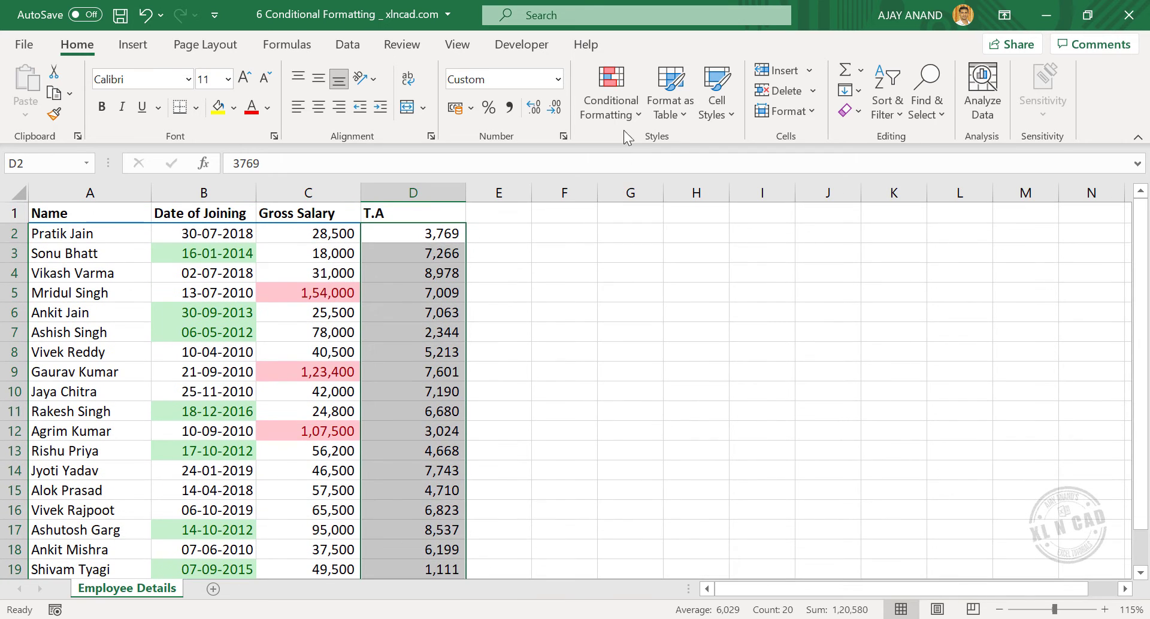
Highlight the bottom 3 T.A values with a Bottom 10 Items rule using yellow fill and dark yellow text.
{"action": "left_click", "coordinate": [623, 114]}
{"action": "mouse_move", "coordinate": [669, 188]}
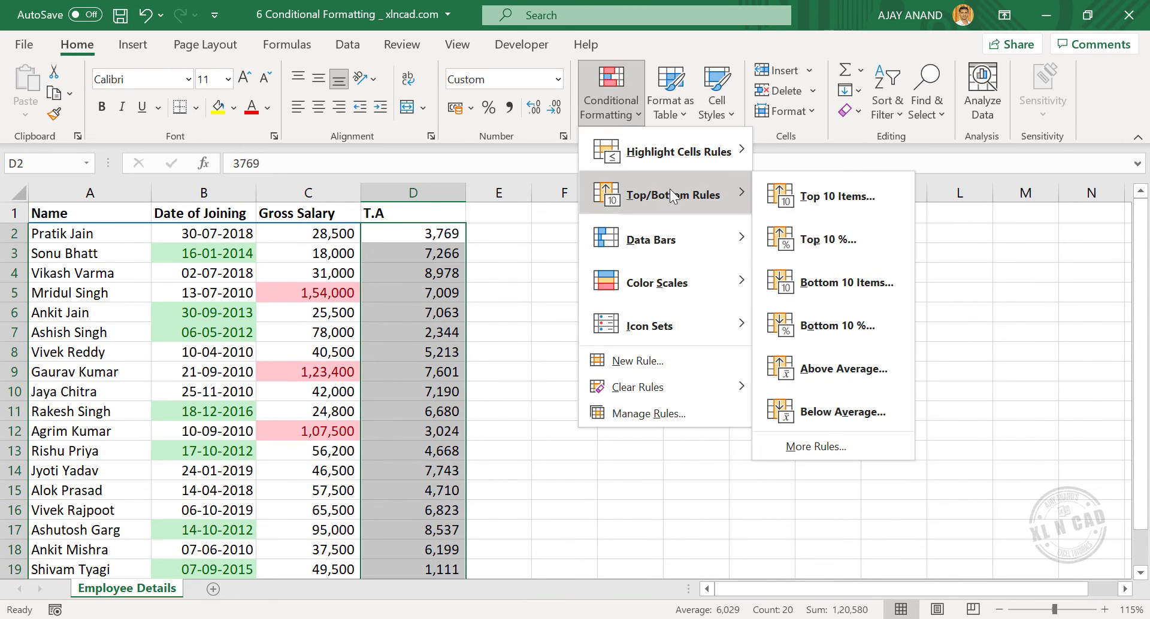
{"action": "left_click", "coordinate": [817, 283]}
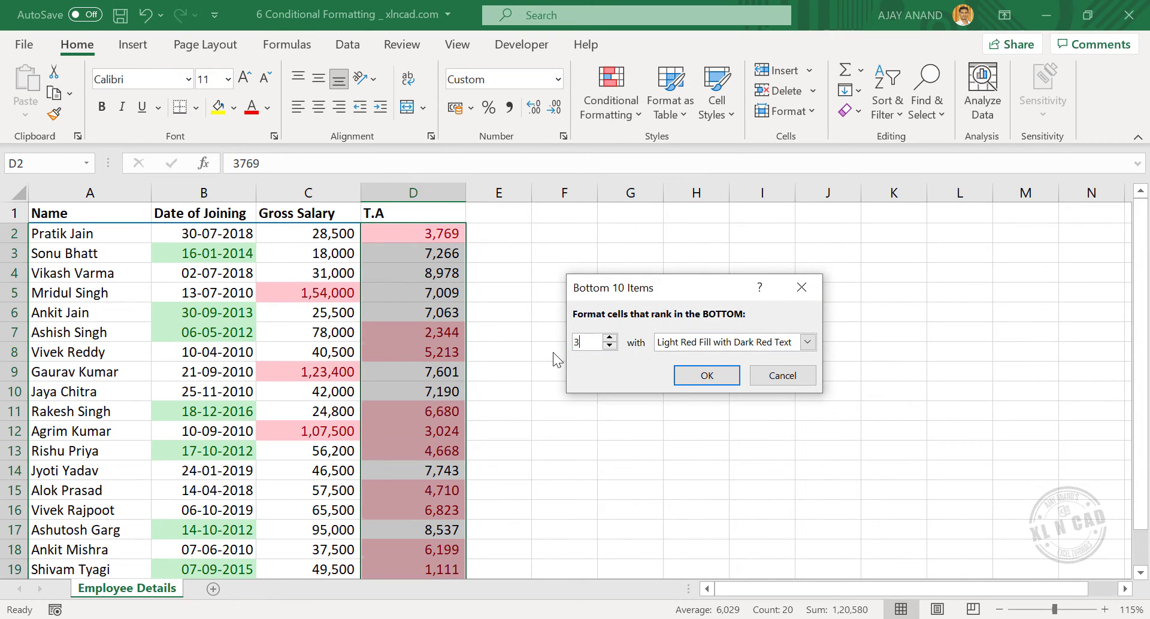
{"action": "type", "text": "3"}
{"action": "left_click", "coordinate": [811, 348]}
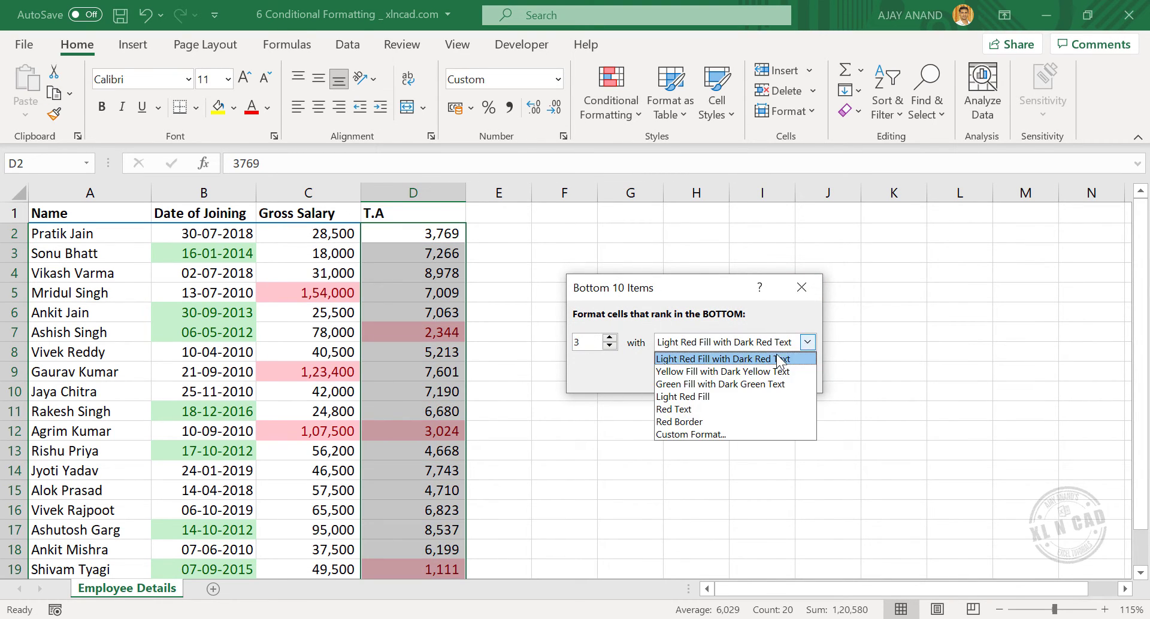
{"action": "left_click", "coordinate": [739, 373]}
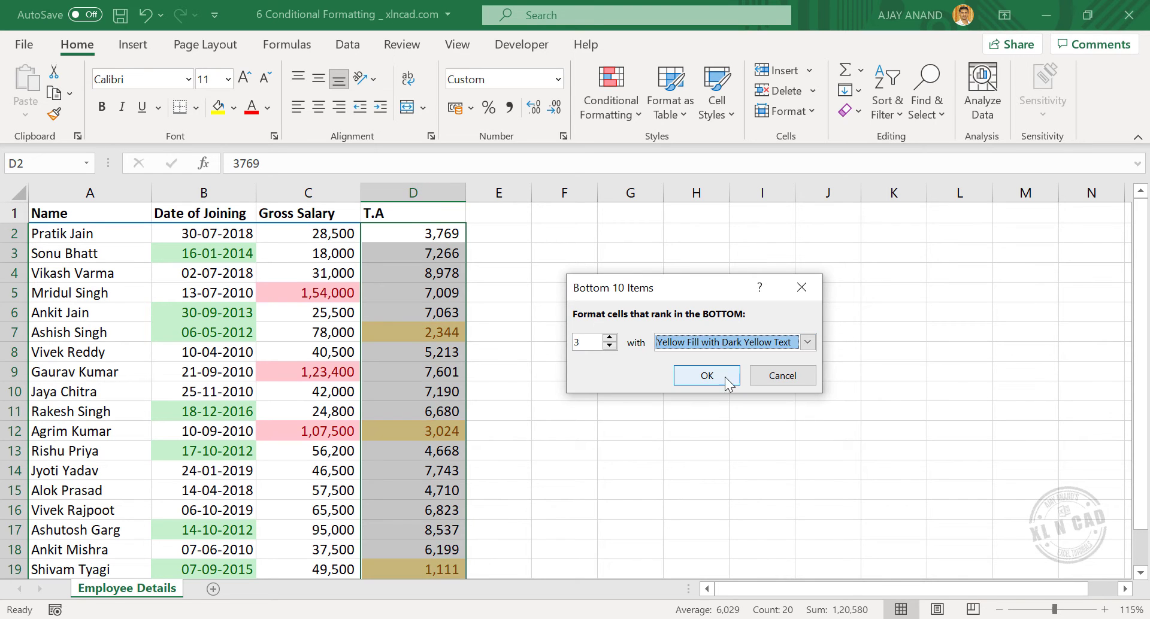
{"action": "left_click", "coordinate": [716, 378]}
Change the T.A value in D4 to 501.
{"action": "left_click", "coordinate": [415, 384]}
{"action": "scroll", "coordinate": [415, 374], "scroll_direction": "down", "scroll_amount": 2}
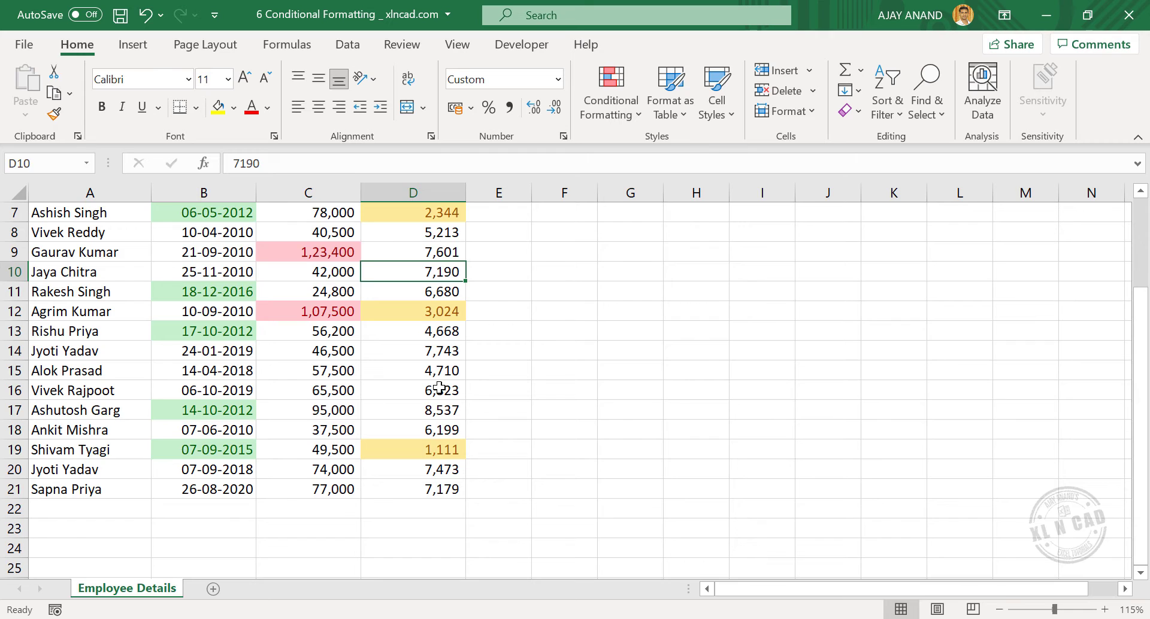
{"action": "scroll", "coordinate": [439, 388], "scroll_direction": "up", "scroll_amount": 2}
{"action": "left_click", "coordinate": [425, 271]}
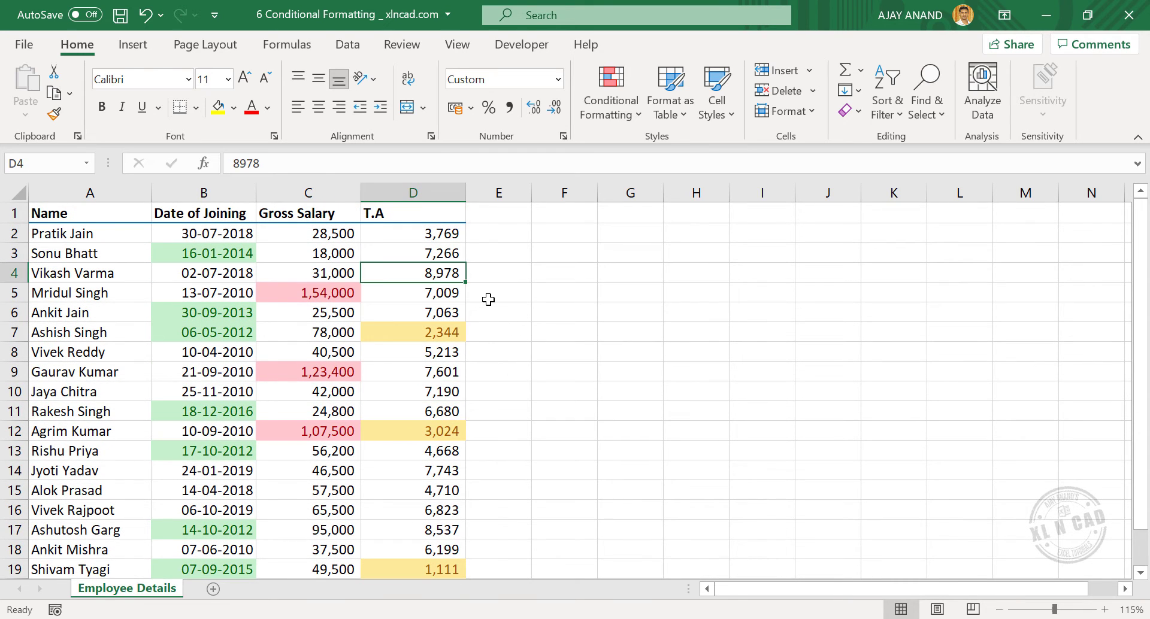
{"action": "type", "text": "5"}
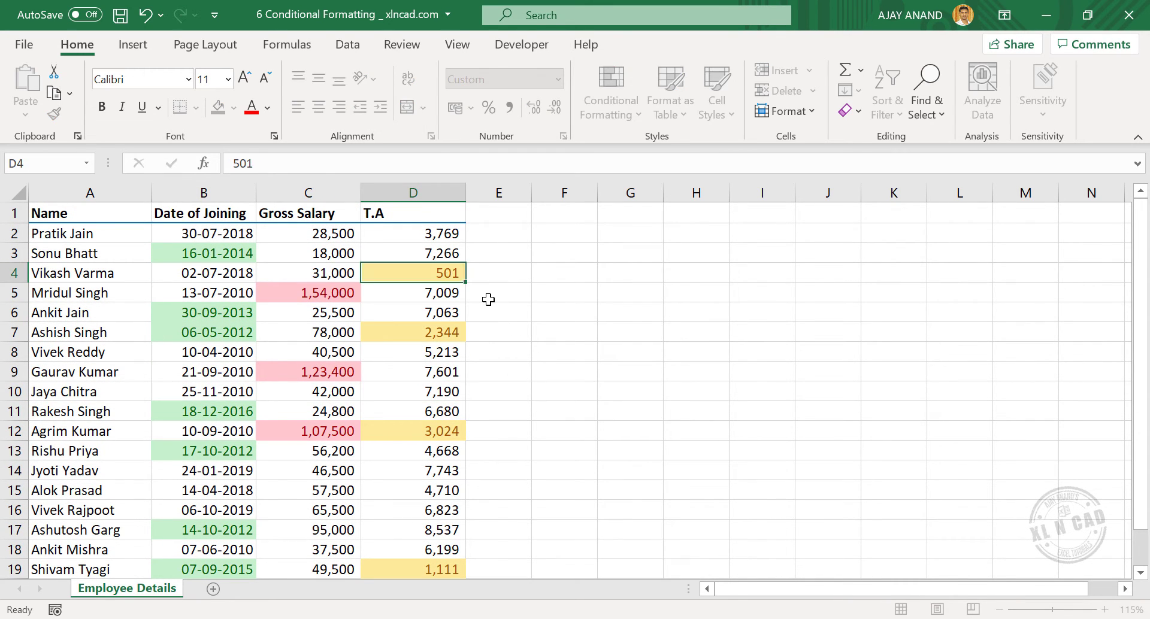
{"action": "type", "text": "01"}
{"action": "key", "text": "Return"}
{"action": "scroll", "coordinate": [467, 315], "scroll_direction": "down", "scroll_amount": 2}
Choose Engineering as the Degree in C5 and Finance in C12 from the dropdowns.
{"action": "scroll", "coordinate": [496, 452], "scroll_direction": "up", "scroll_amount": 2}
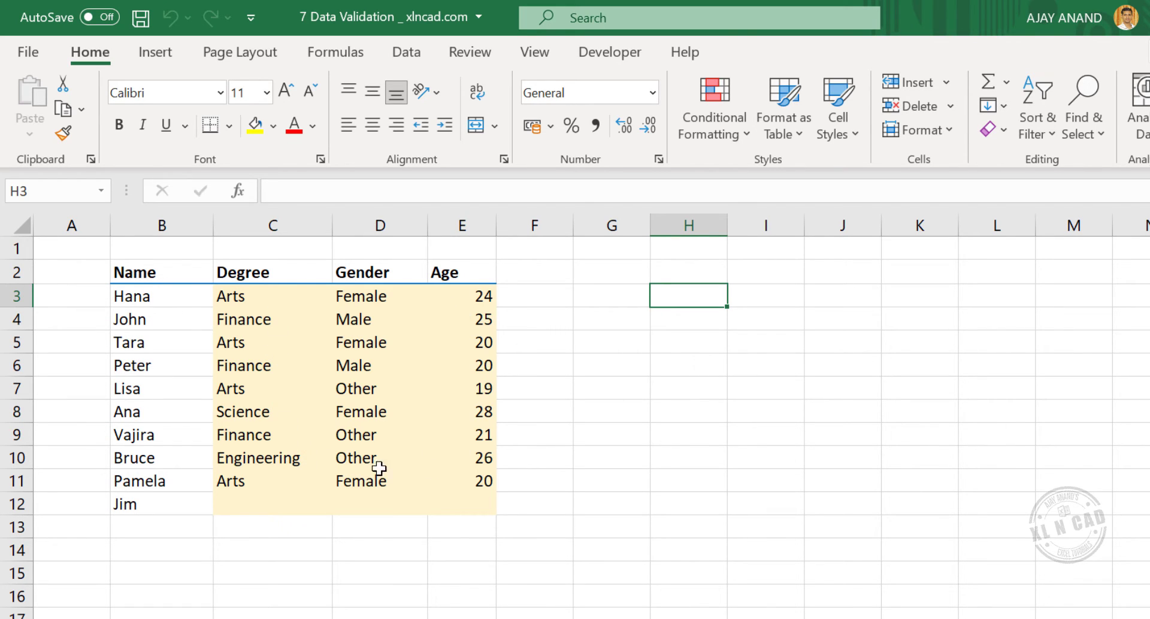
{"action": "left_click", "coordinate": [277, 347]}
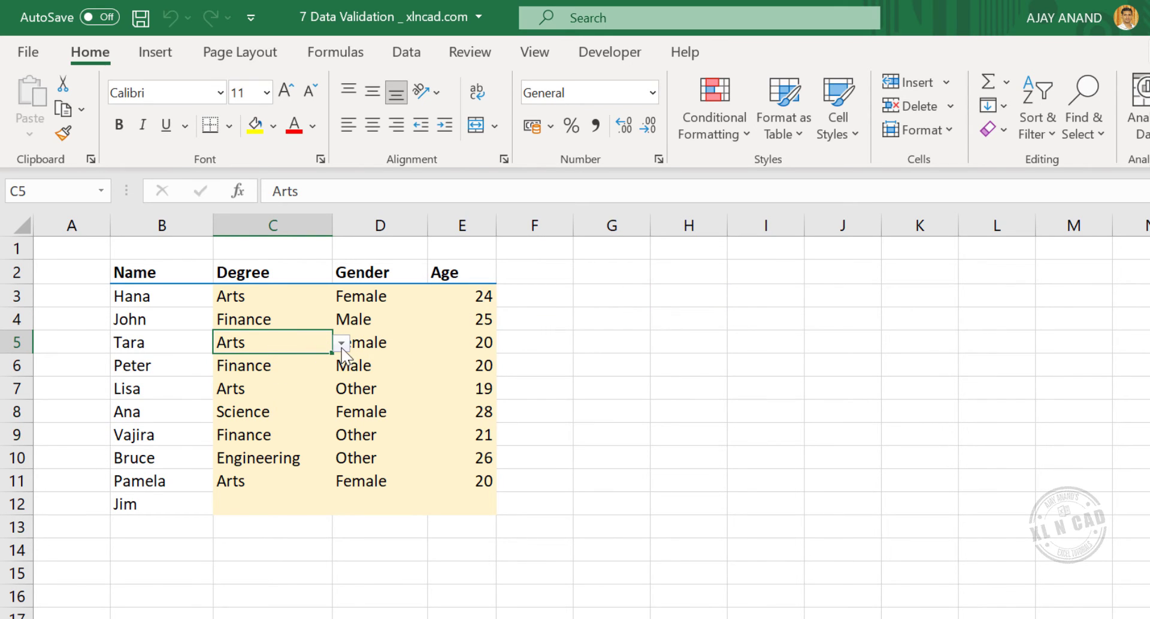
{"action": "left_click", "coordinate": [341, 343]}
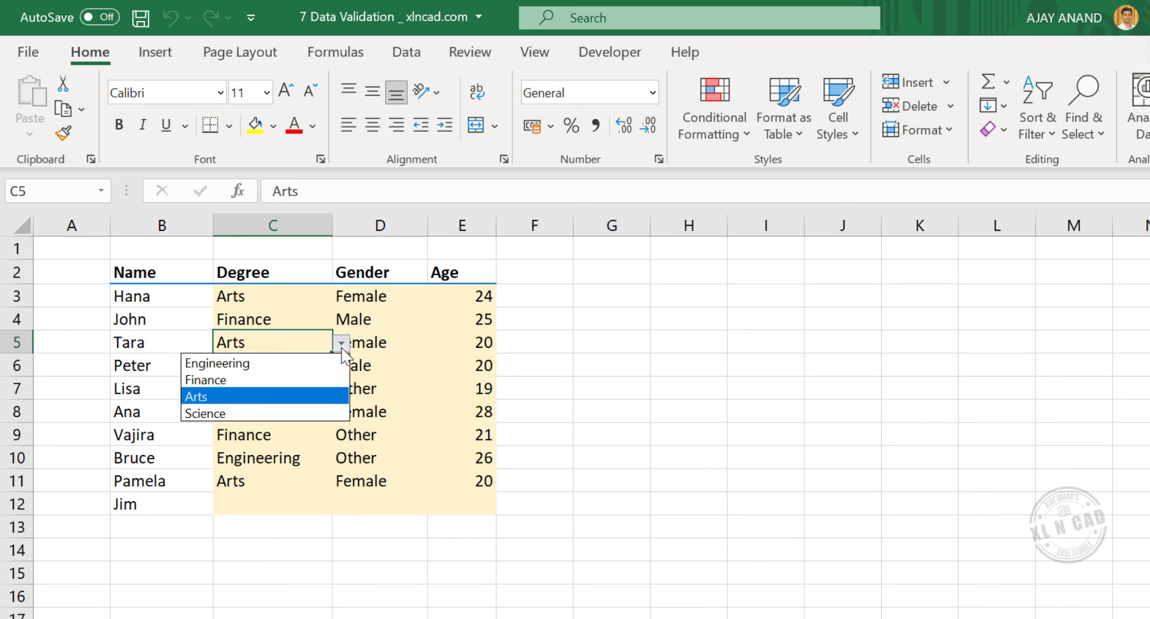
{"action": "left_click", "coordinate": [293, 366]}
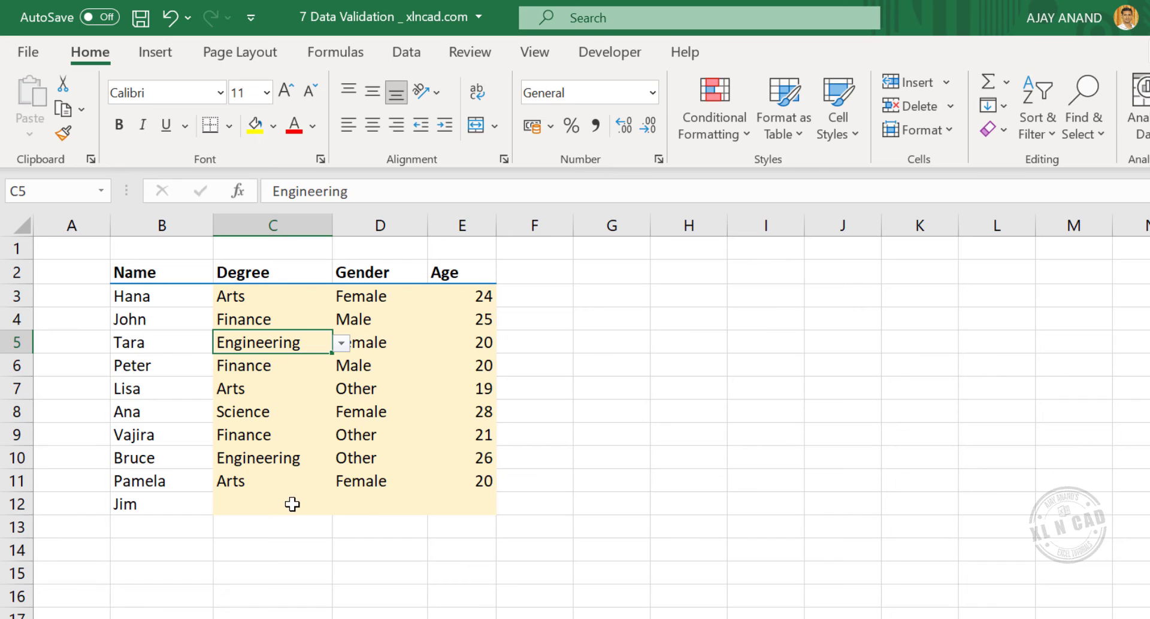
{"action": "left_click", "coordinate": [325, 504]}
{"action": "left_click", "coordinate": [340, 505]}
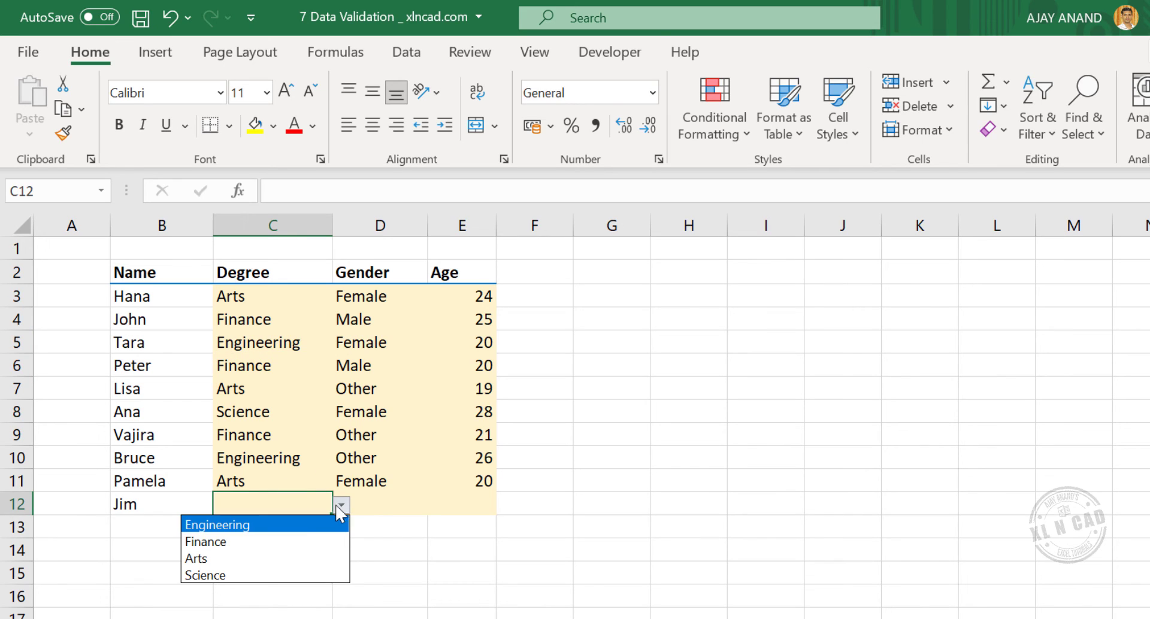
{"action": "left_click", "coordinate": [281, 541]}
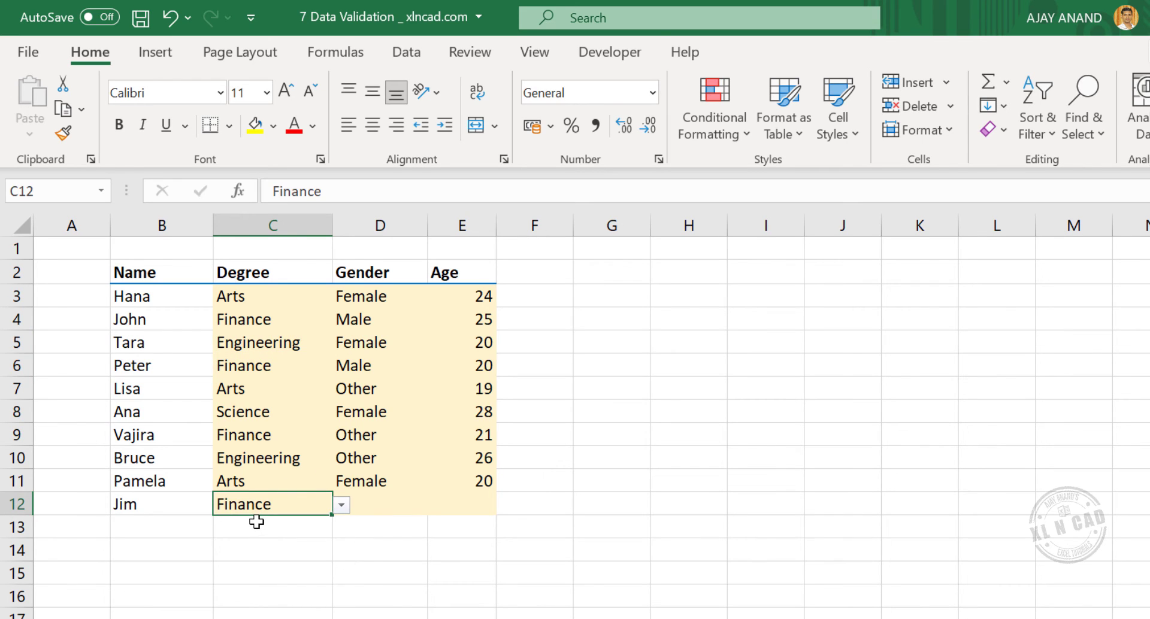
Pick Male for D12's gender and 27 for E12's age from their dropdowns.
{"action": "left_click", "coordinate": [407, 504]}
{"action": "left_click", "coordinate": [437, 506]}
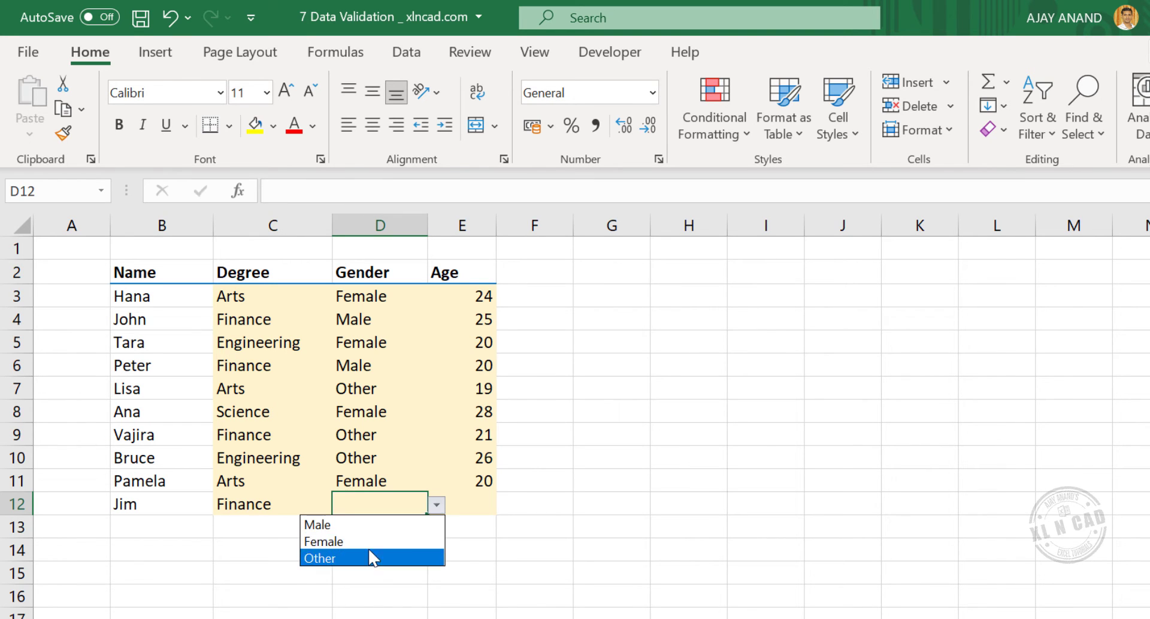
{"action": "left_click", "coordinate": [379, 525]}
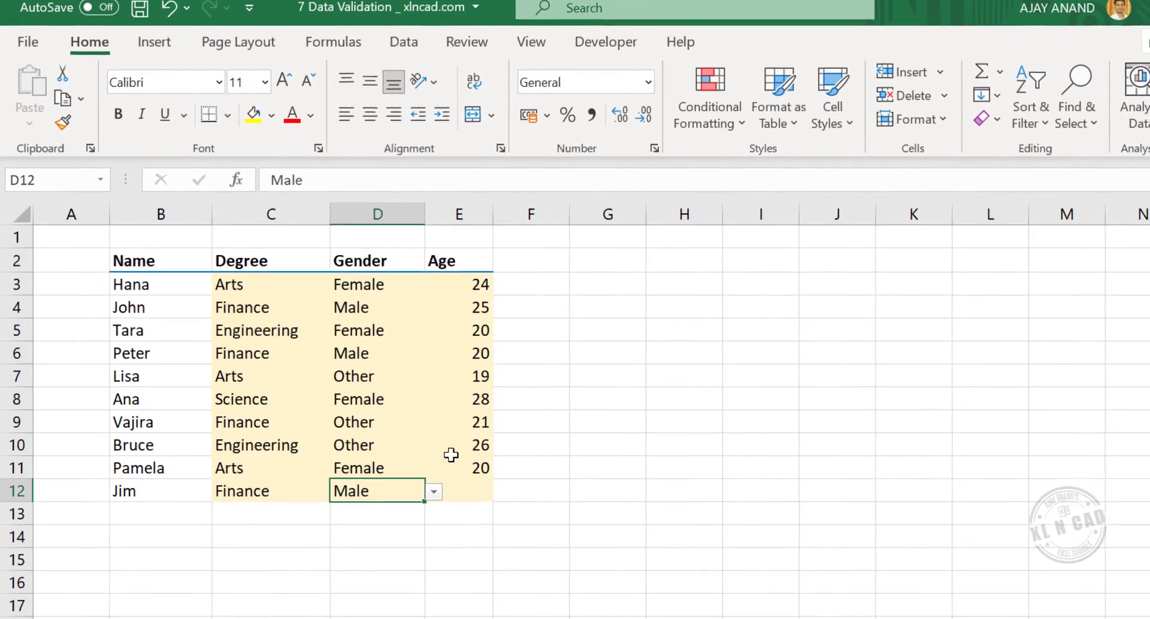
{"action": "left_click", "coordinate": [470, 474]}
{"action": "left_click", "coordinate": [497, 475]}
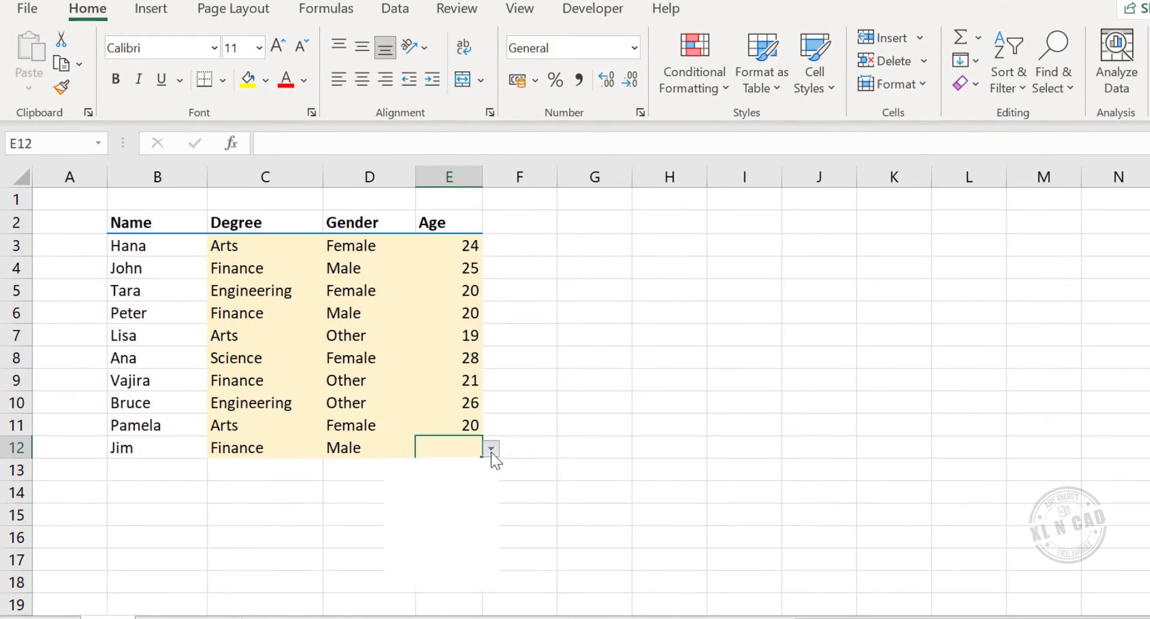
{"action": "left_click_drag", "start_coordinate": [488, 501], "coordinate": [485, 540]}
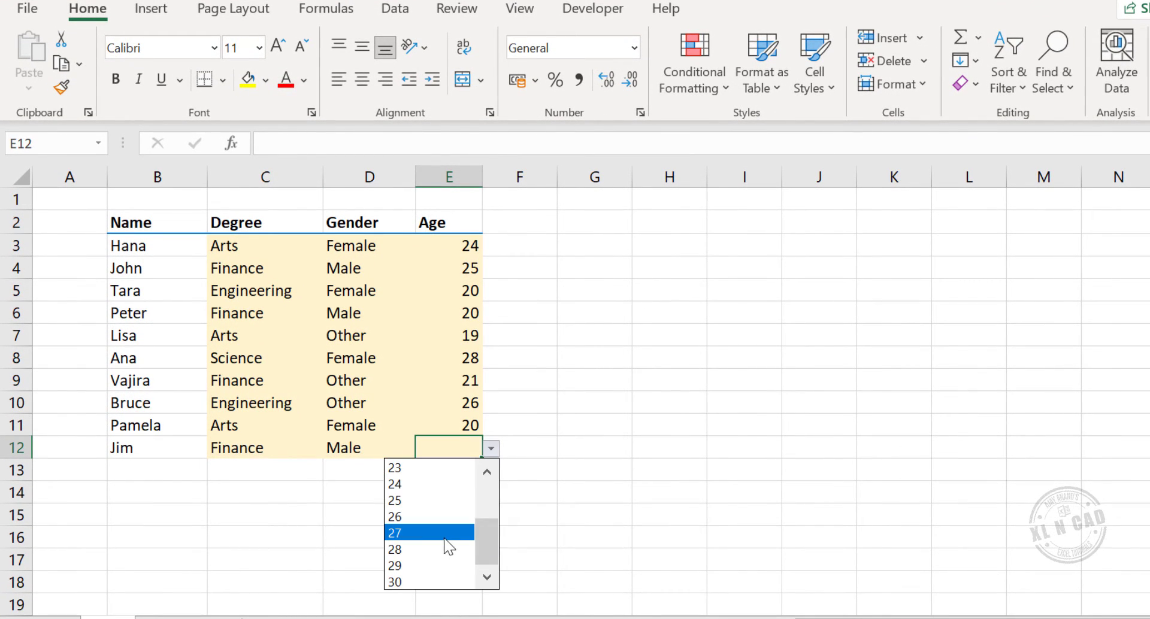
{"action": "left_click", "coordinate": [430, 533]}
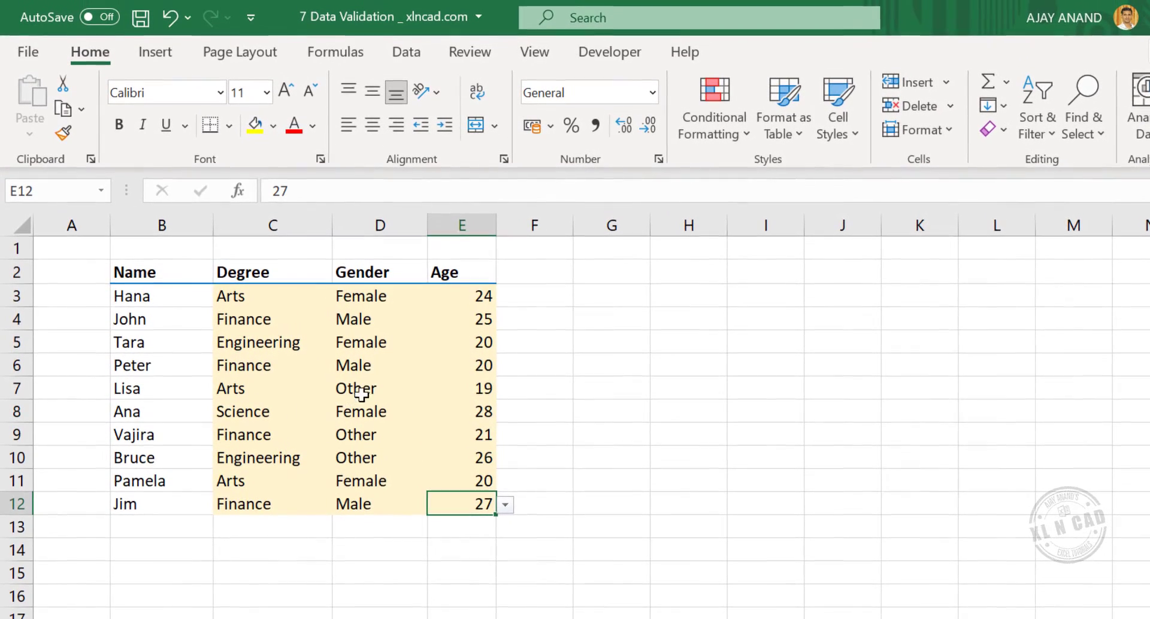
Change D6's gender to Other and keep D8 as Female.
{"action": "left_click", "coordinate": [377, 366]}
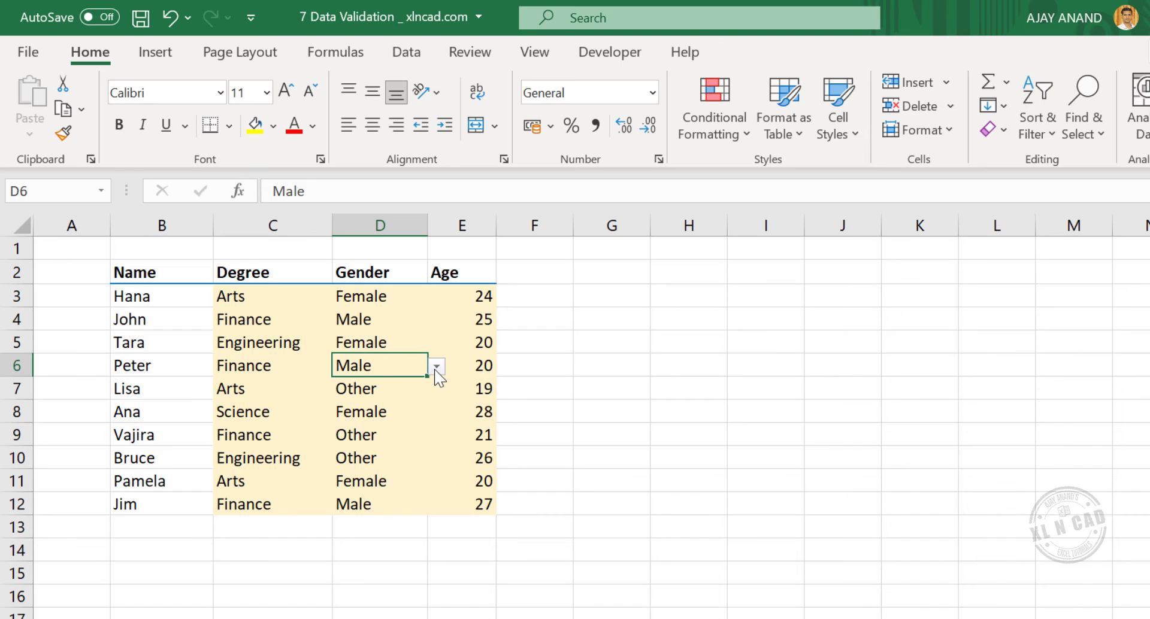
{"action": "left_click", "coordinate": [436, 366]}
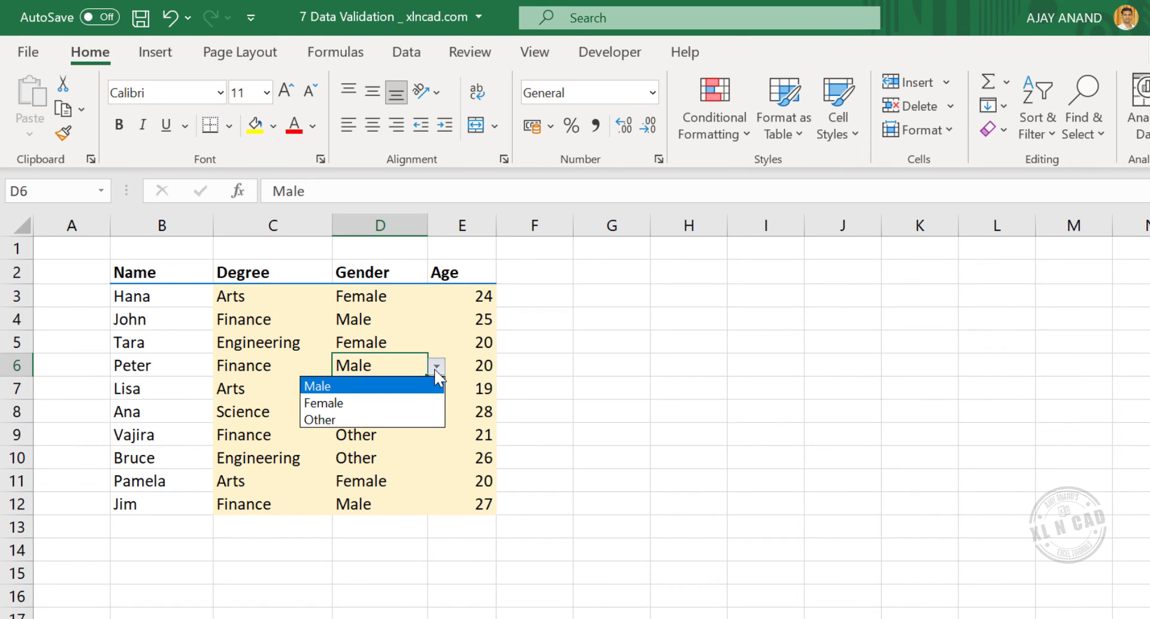
{"action": "left_click", "coordinate": [377, 420]}
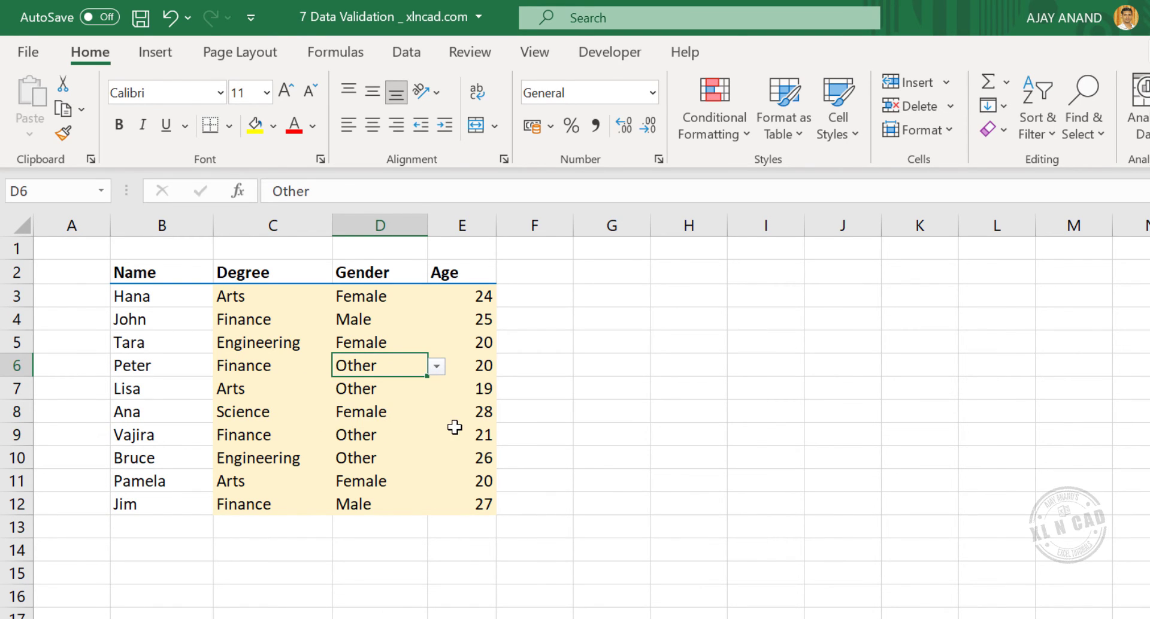
{"action": "left_click", "coordinate": [281, 364]}
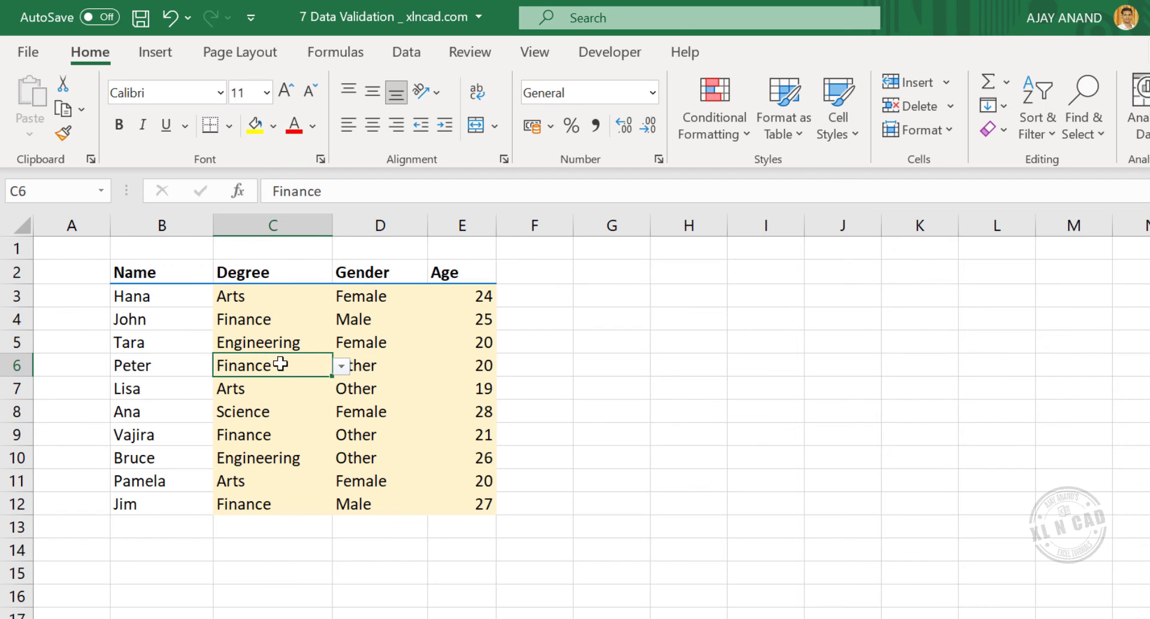
{"action": "left_click", "coordinate": [395, 414]}
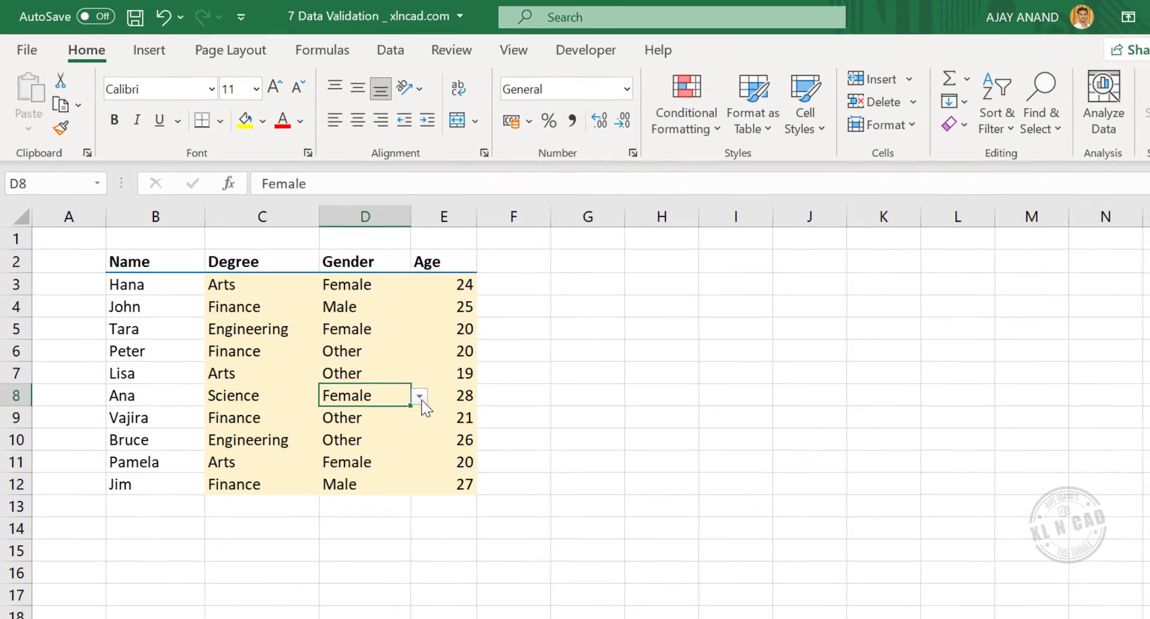
{"action": "left_click", "coordinate": [420, 400]}
{"action": "left_click", "coordinate": [359, 425]}
Leave E10's age unchanged and switch to the Candidate List sheet.
{"action": "left_click", "coordinate": [455, 441]}
{"action": "left_click", "coordinate": [486, 442]}
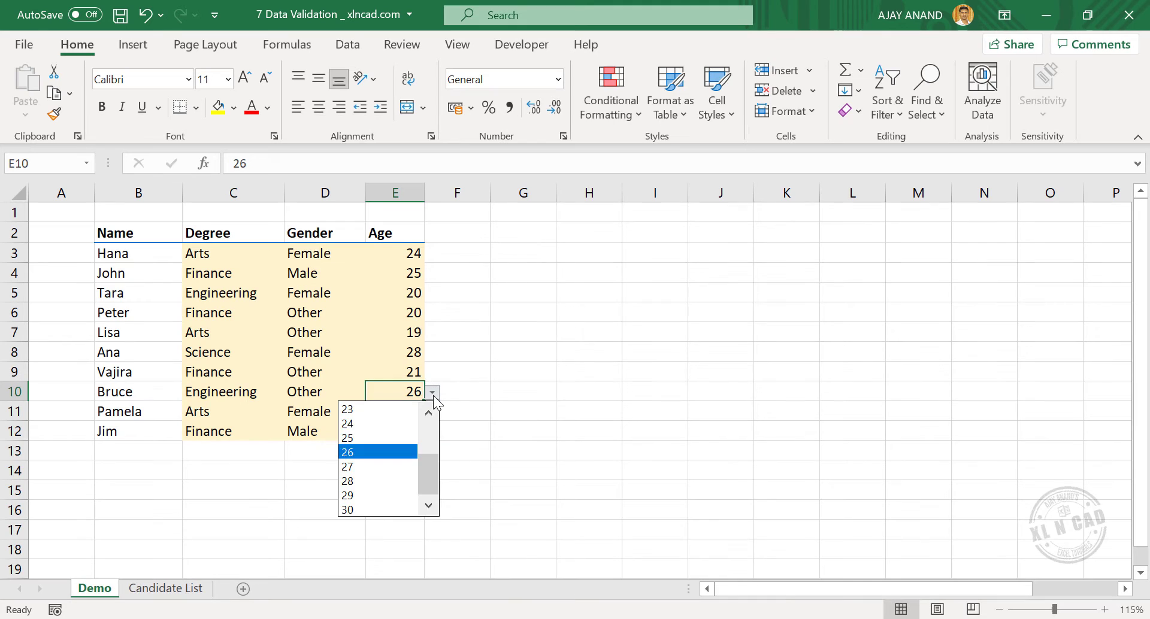
{"action": "left_click", "coordinate": [432, 395]}
{"action": "left_click", "coordinate": [166, 588]}
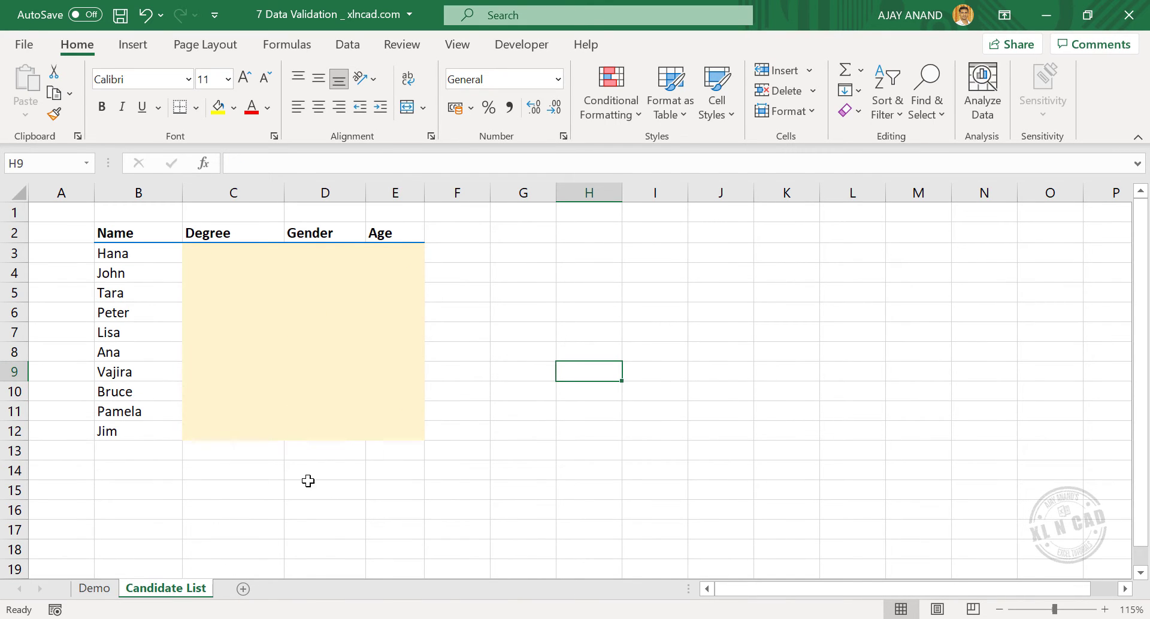
Enter the degree options Engineering, Arts and Science in G4, G5 and G6.
{"action": "left_click", "coordinate": [225, 270]}
{"action": "left_click", "coordinate": [228, 308]}
{"action": "left_click", "coordinate": [231, 367]}
{"action": "left_click", "coordinate": [276, 391]}
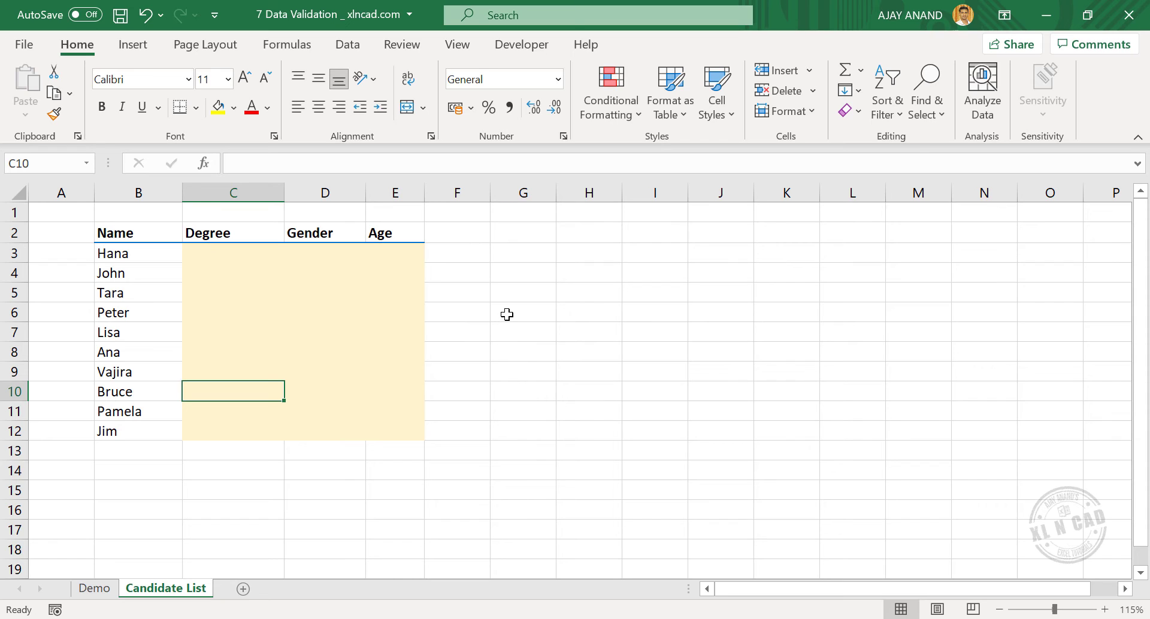
{"action": "left_click", "coordinate": [522, 274]}
{"action": "type", "text": "Engineering"}
{"action": "key", "text": "Return"}
{"action": "type", "text": "Art"}
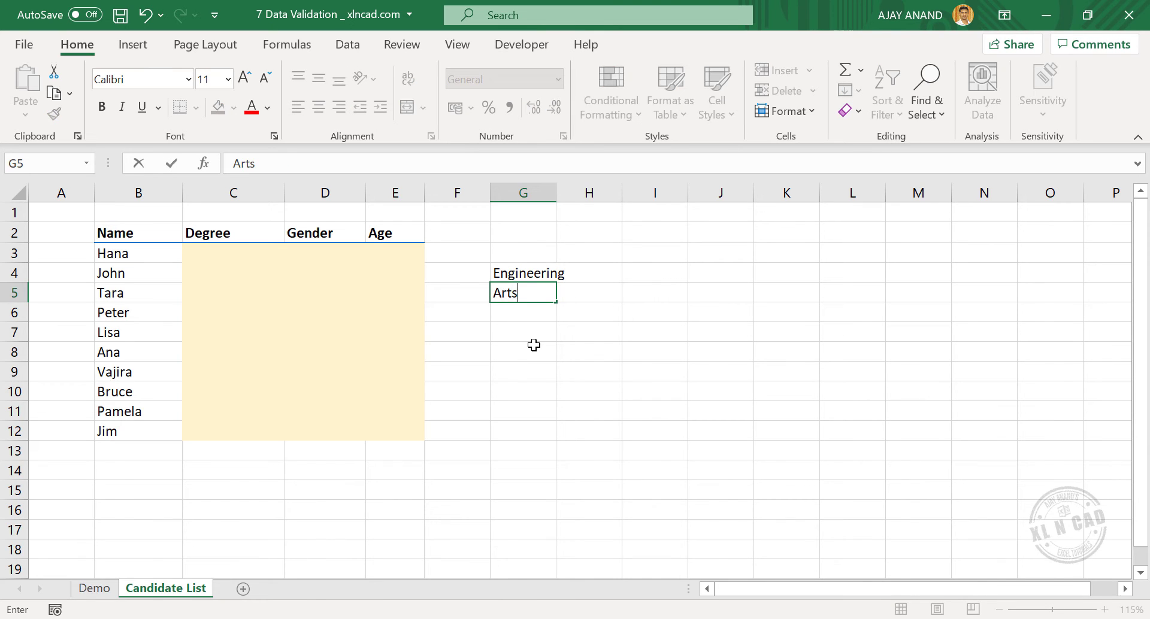
{"action": "type", "text": "s"}
{"action": "key", "text": "Return"}
{"action": "type", "text": "Science"}
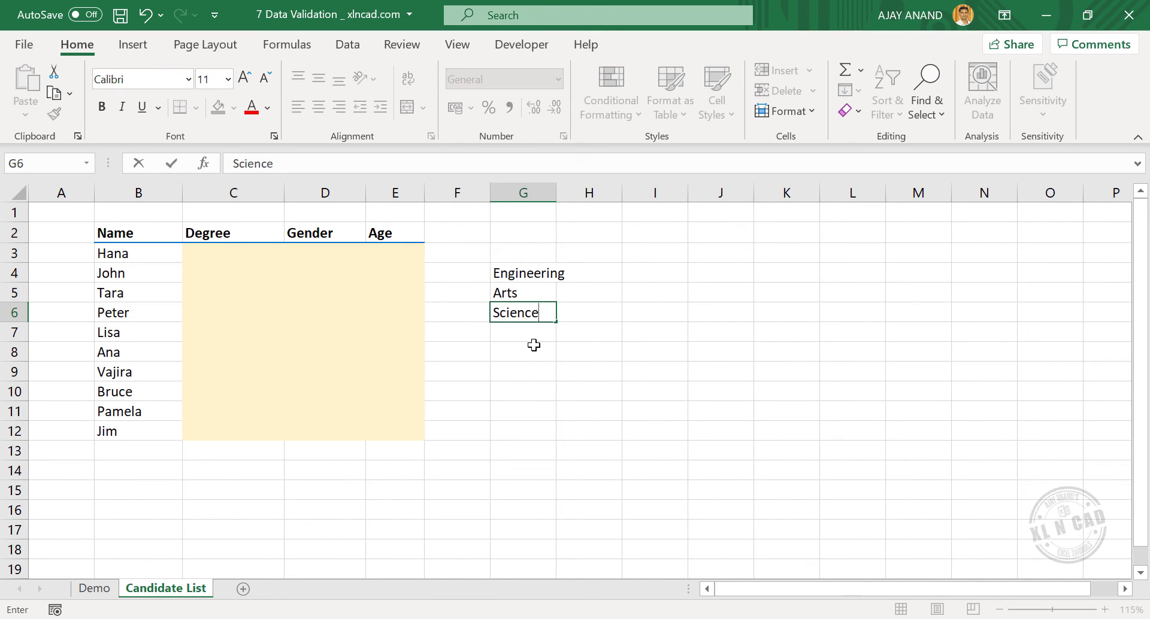
{"action": "key", "text": "Return"}
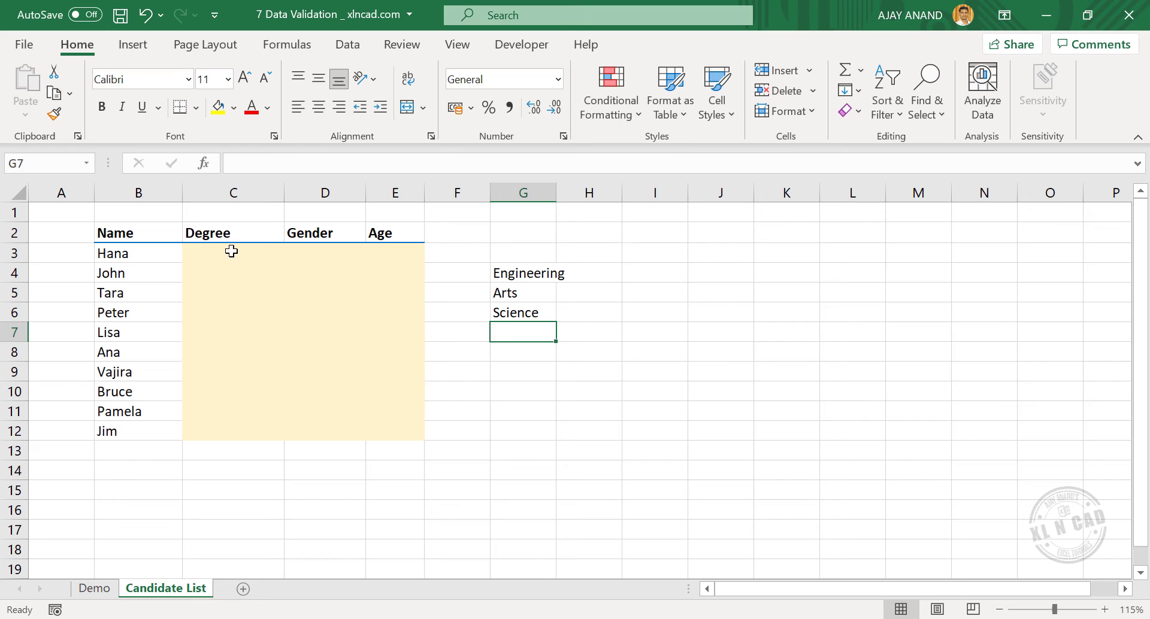
Give C3:C12 a List data validation sourced from =$G$4:$G$6.
{"action": "left_click_drag", "start_coordinate": [226, 250], "coordinate": [225, 435]}
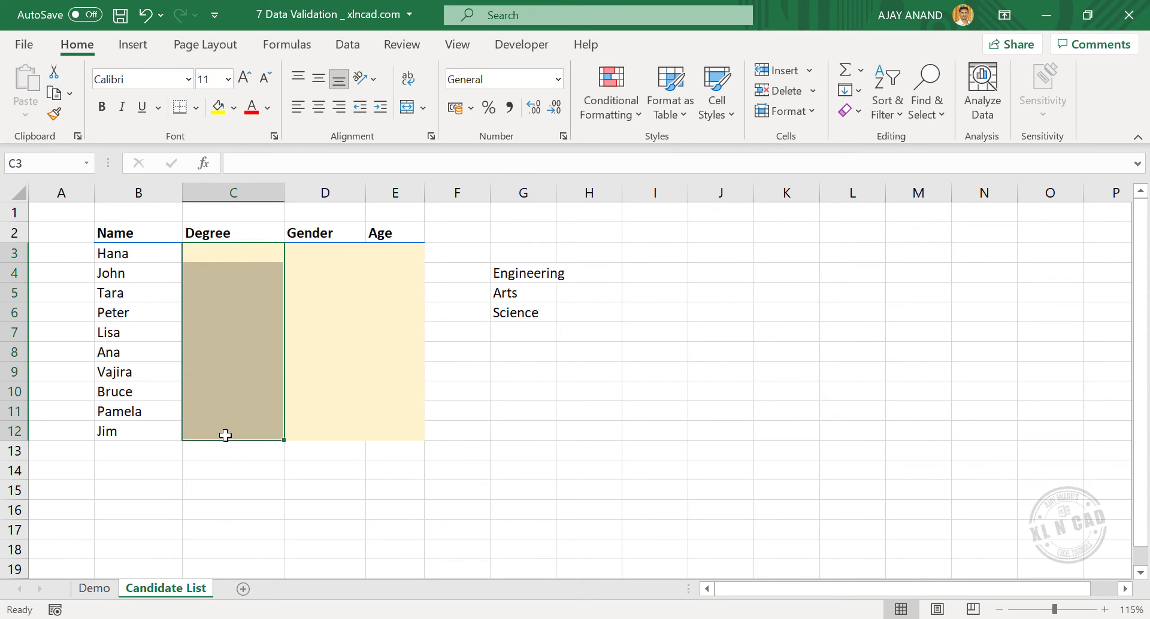
{"action": "left_click", "coordinate": [362, 49]}
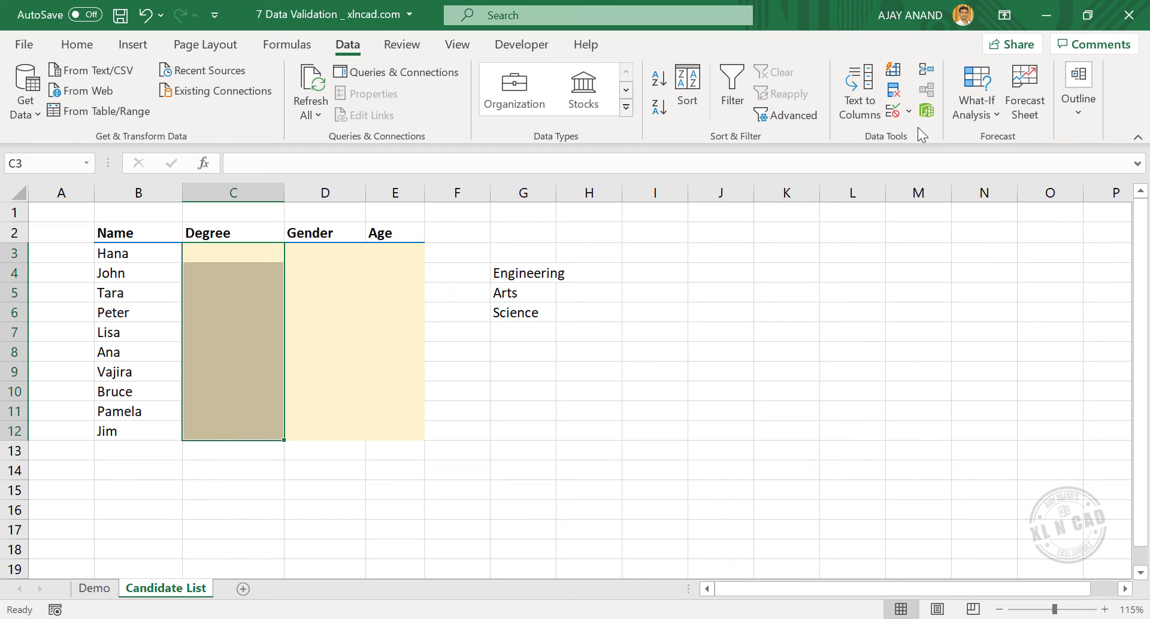
{"action": "left_click", "coordinate": [910, 111]}
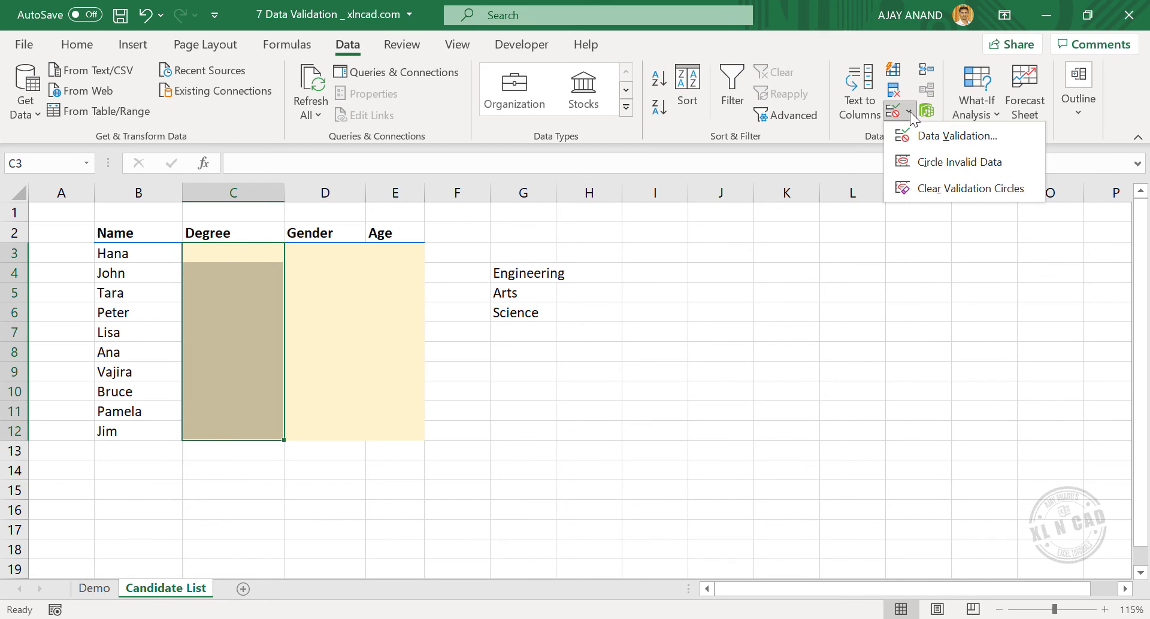
{"action": "left_click", "coordinate": [946, 139]}
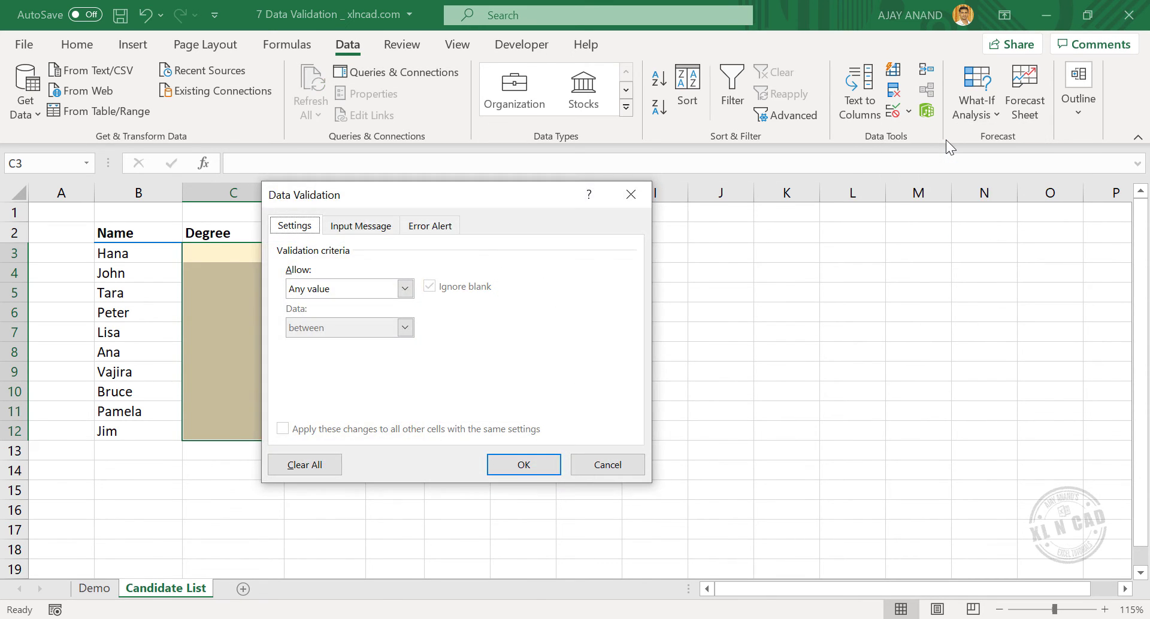
{"action": "left_click_drag", "start_coordinate": [471, 197], "coordinate": [812, 186]}
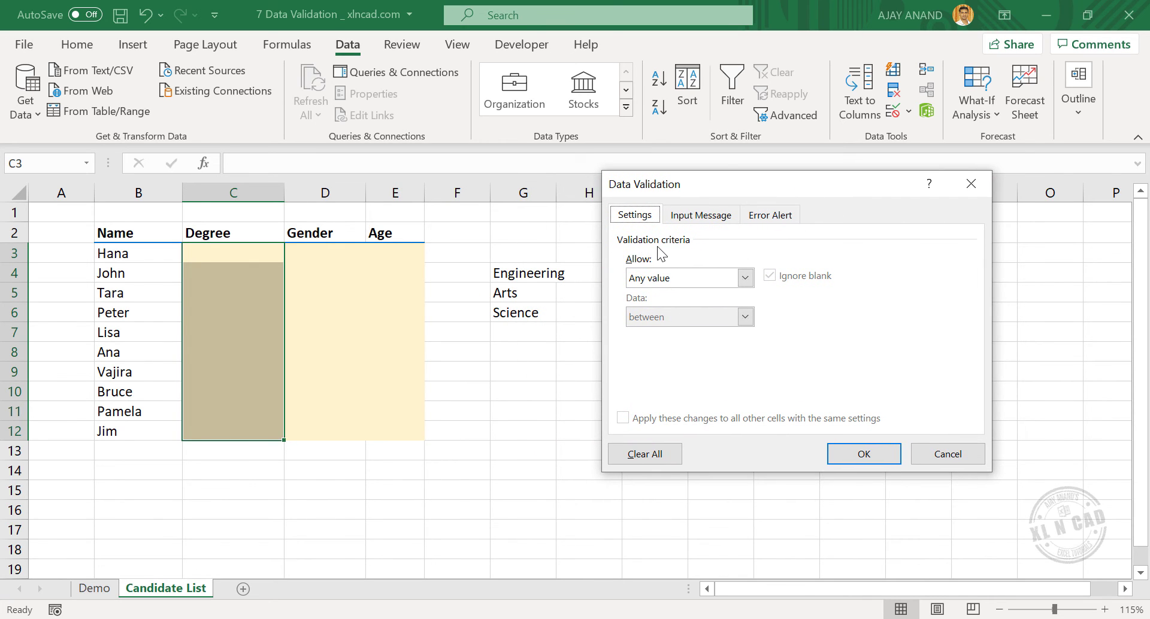
{"action": "left_click", "coordinate": [749, 282]}
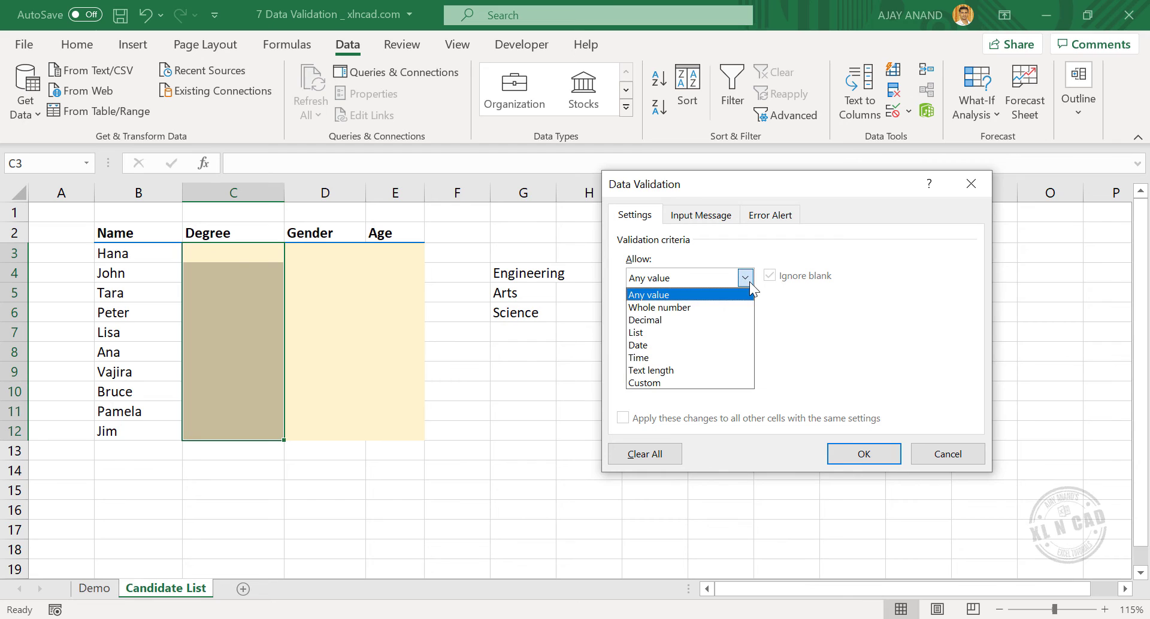
{"action": "left_click", "coordinate": [700, 332]}
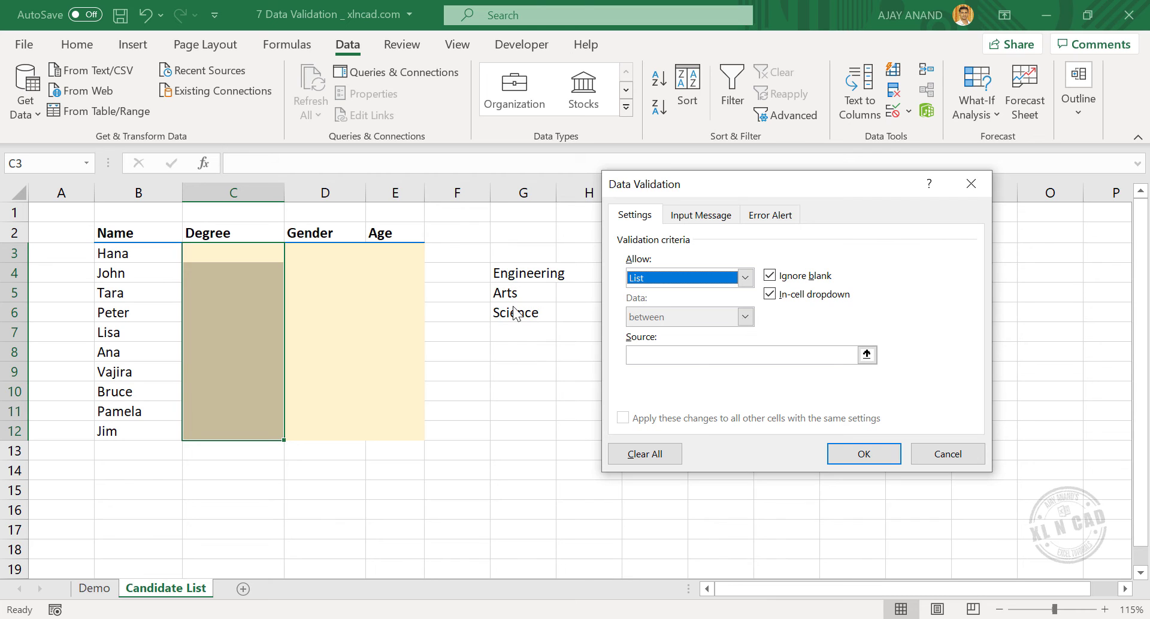
{"action": "left_click", "coordinate": [667, 357]}
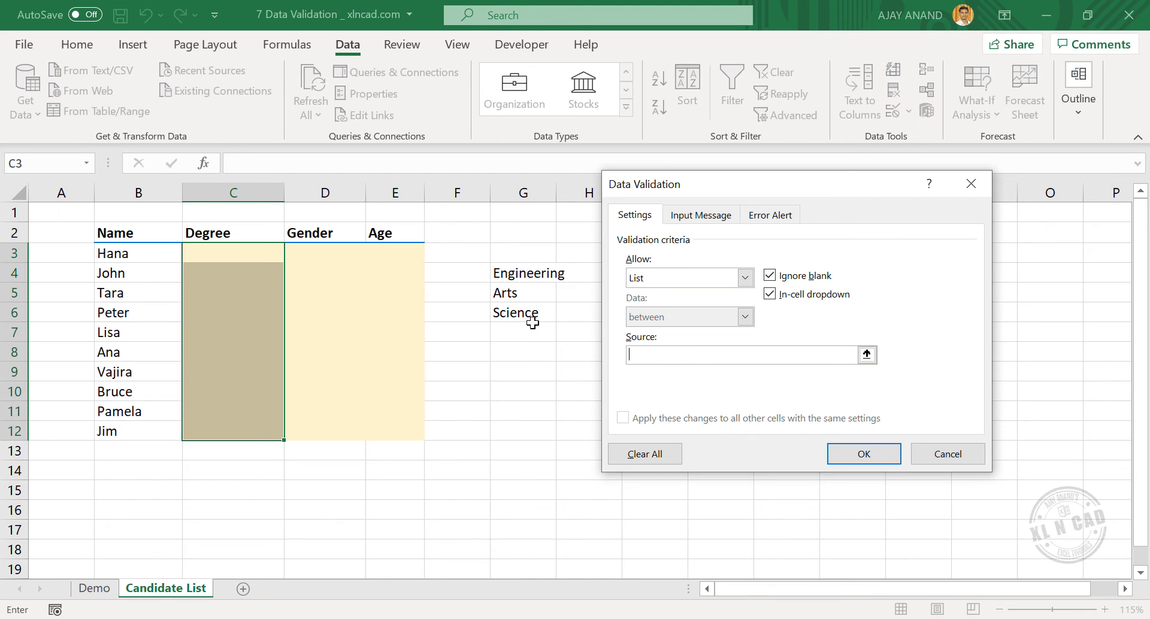
{"action": "left_click_drag", "start_coordinate": [527, 273], "coordinate": [525, 312]}
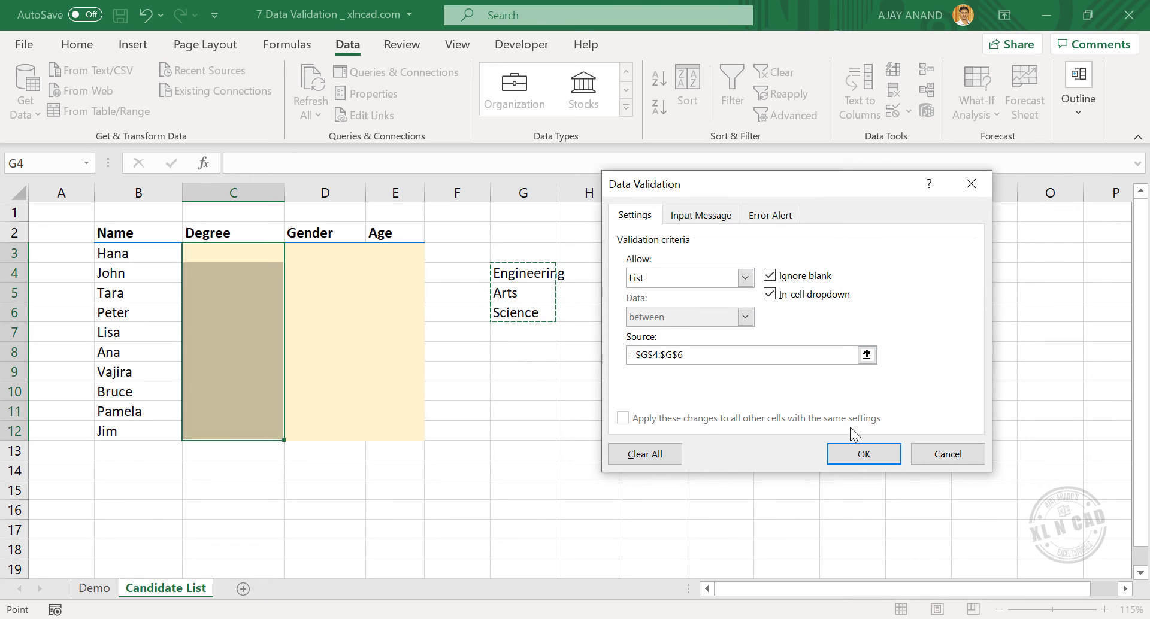
{"action": "left_click", "coordinate": [849, 450]}
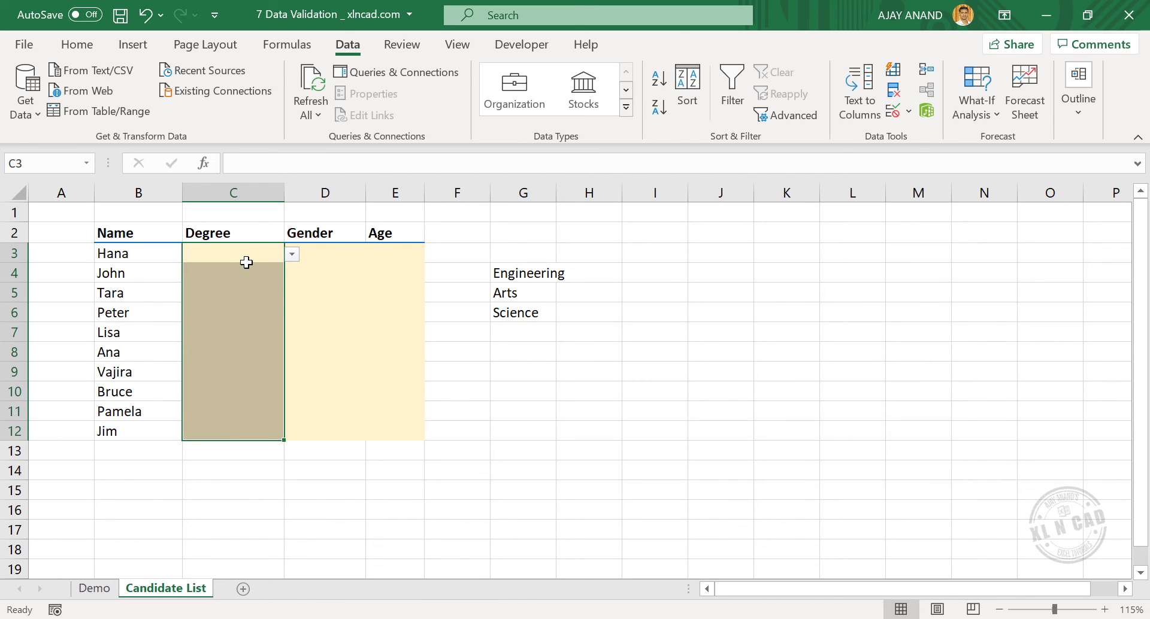
Choose Arts for C3, Science for C6 and Engineering for C9 from the Degree dropdowns, leaving C5 blank.
{"action": "left_click", "coordinate": [296, 258]}
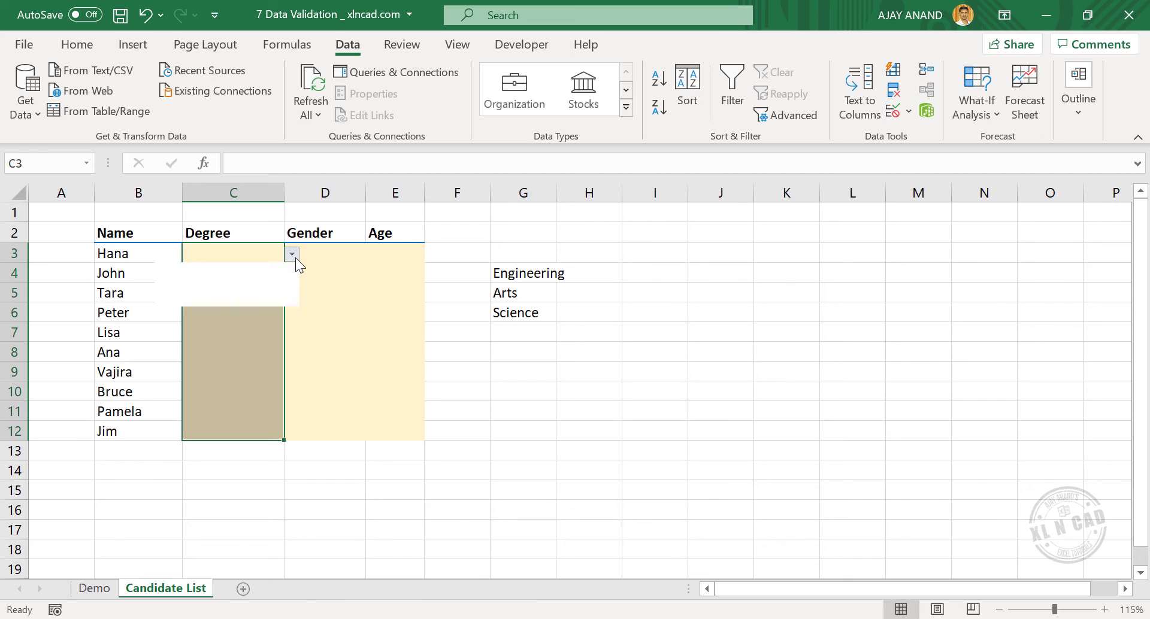
{"action": "left_click", "coordinate": [225, 289]}
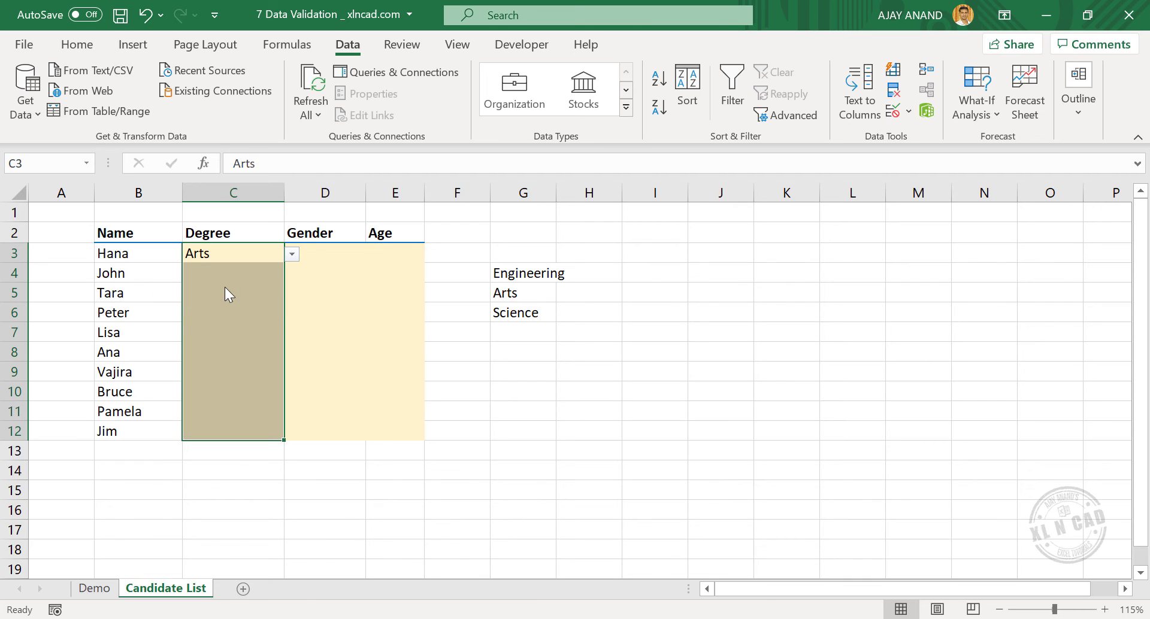
{"action": "left_click", "coordinate": [249, 313]}
{"action": "left_click", "coordinate": [291, 314]}
{"action": "left_click", "coordinate": [256, 344]}
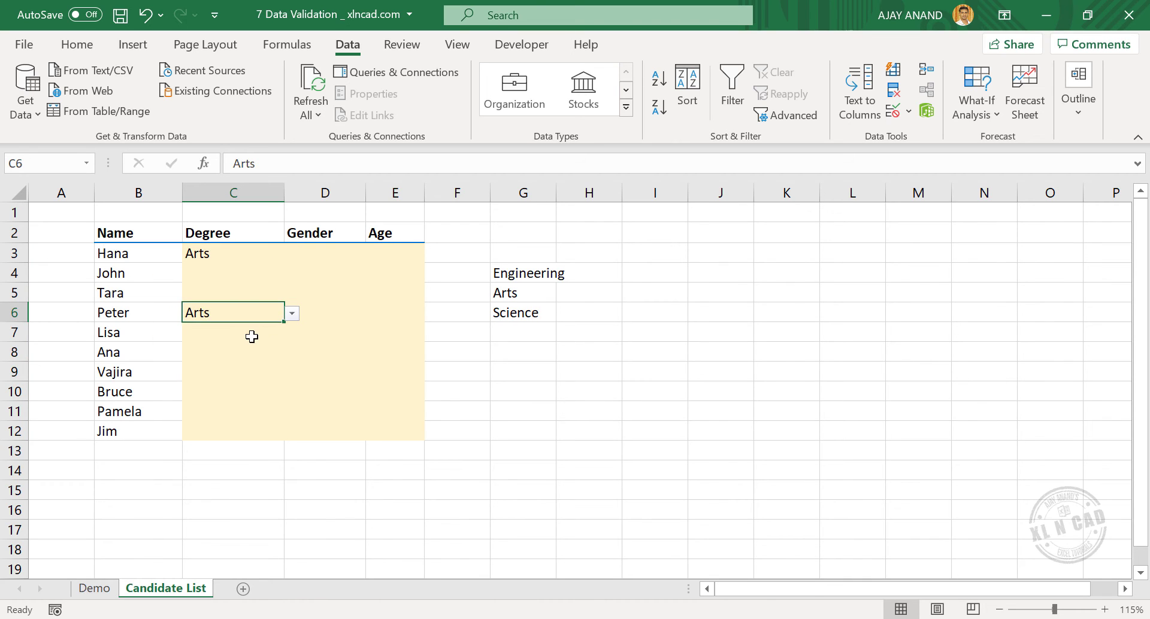
{"action": "left_click", "coordinate": [291, 313]}
{"action": "left_click", "coordinate": [256, 358]}
{"action": "left_click", "coordinate": [249, 370]}
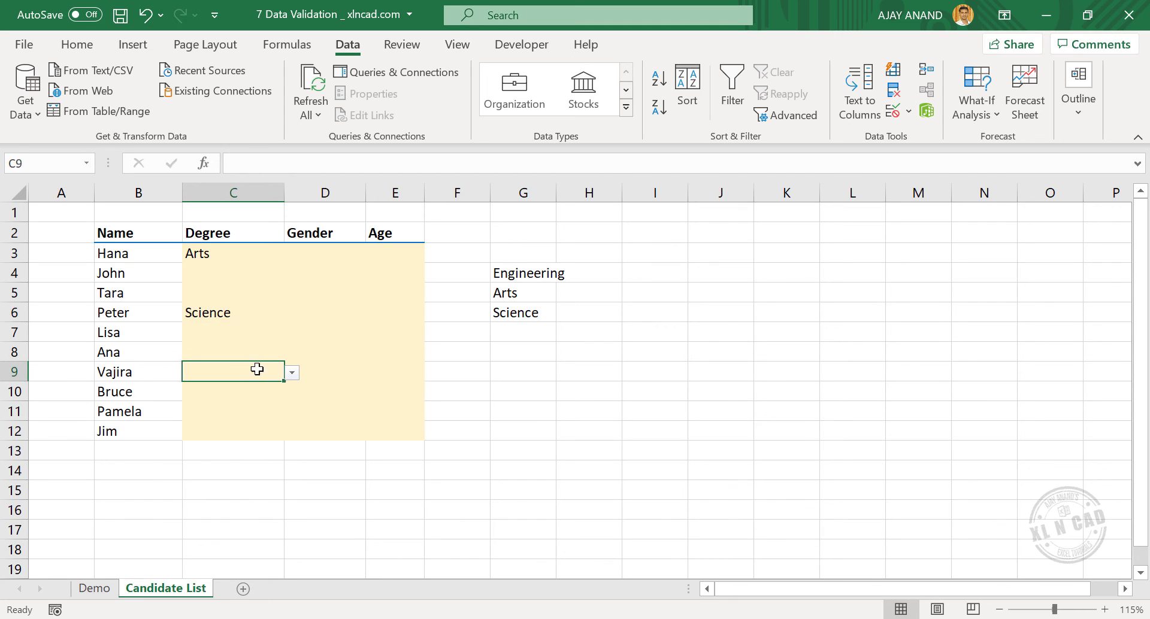
{"action": "left_click", "coordinate": [291, 372]}
{"action": "left_click", "coordinate": [249, 389]}
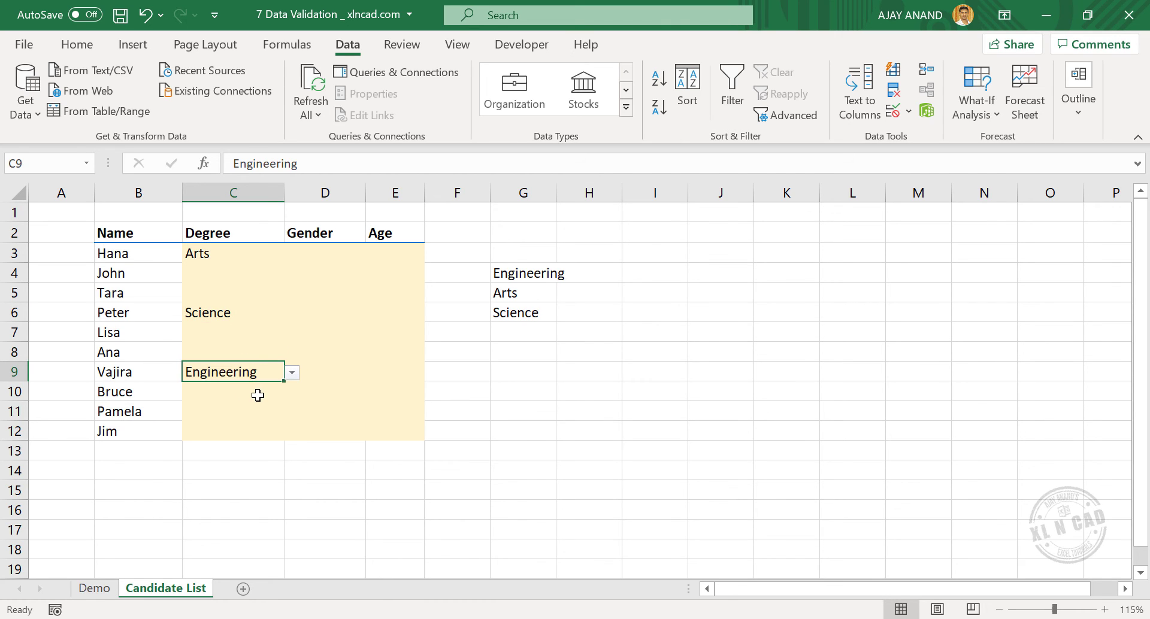
{"action": "left_click", "coordinate": [239, 293]}
{"action": "left_click", "coordinate": [292, 293]}
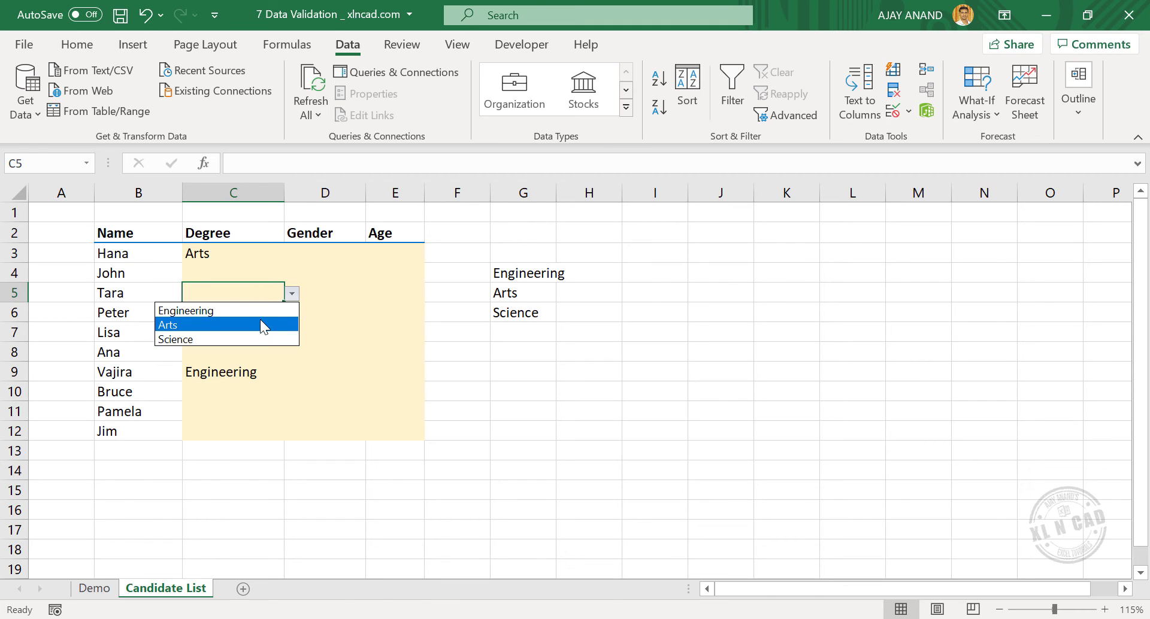
{"action": "key", "text": "Escape"}
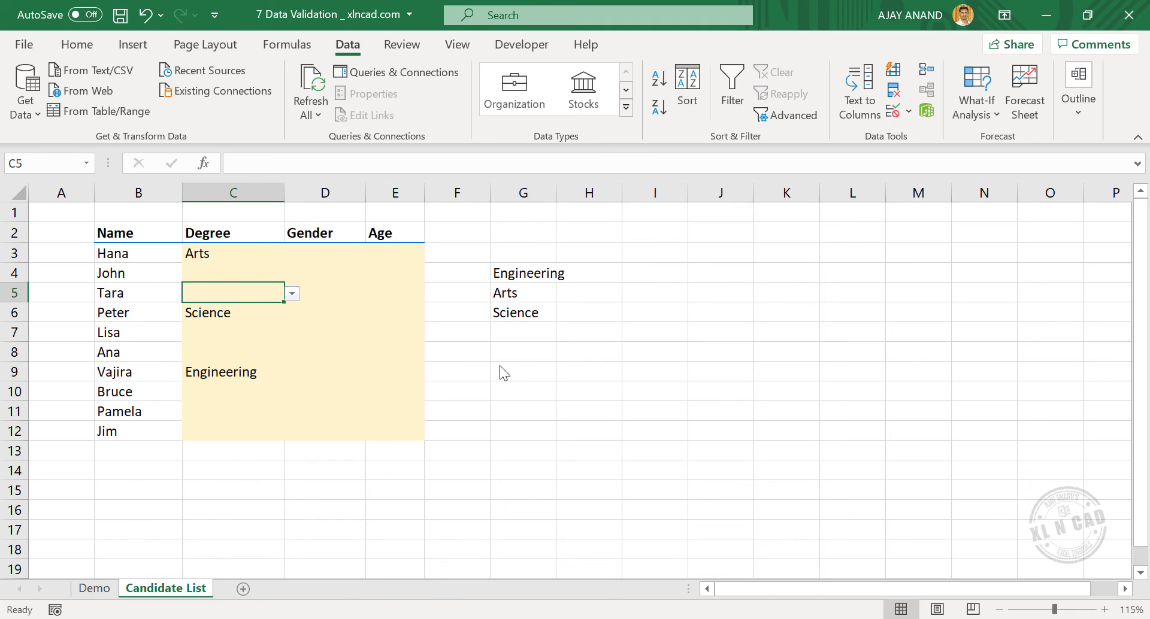
Shift Arts and Science down one row and add Finance as the degree option in G5.
{"action": "left_click", "coordinate": [522, 292]}
{"action": "left_click_drag", "start_coordinate": [522, 294], "coordinate": [531, 333]}
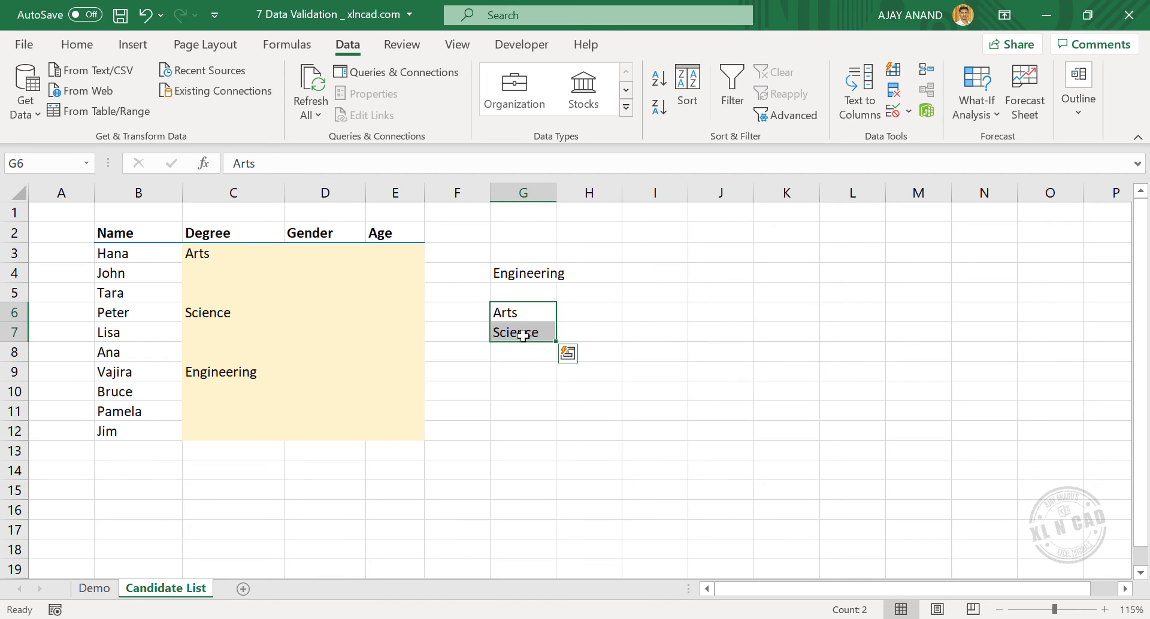
{"action": "left_click", "coordinate": [523, 294]}
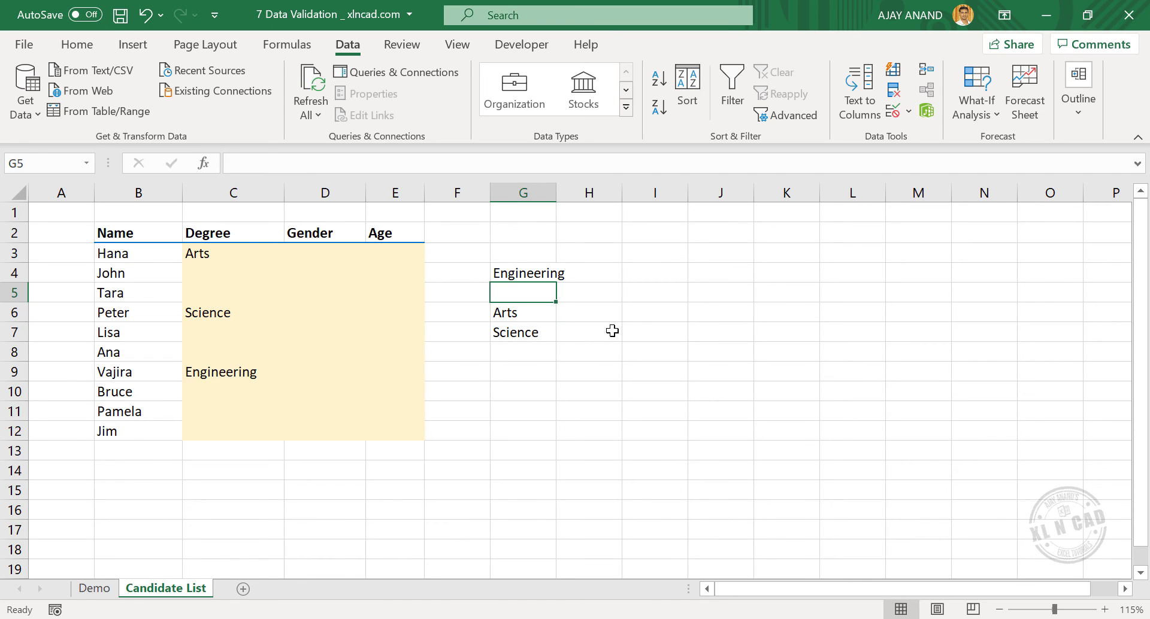
{"action": "type", "text": "Finance"}
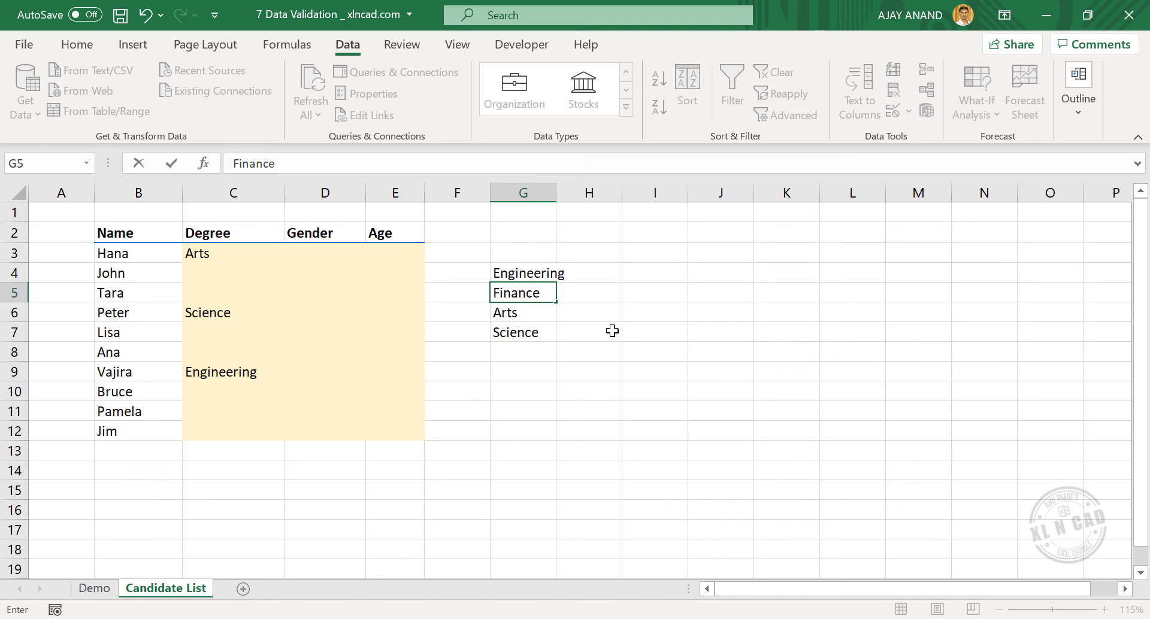
{"action": "key", "text": "Return"}
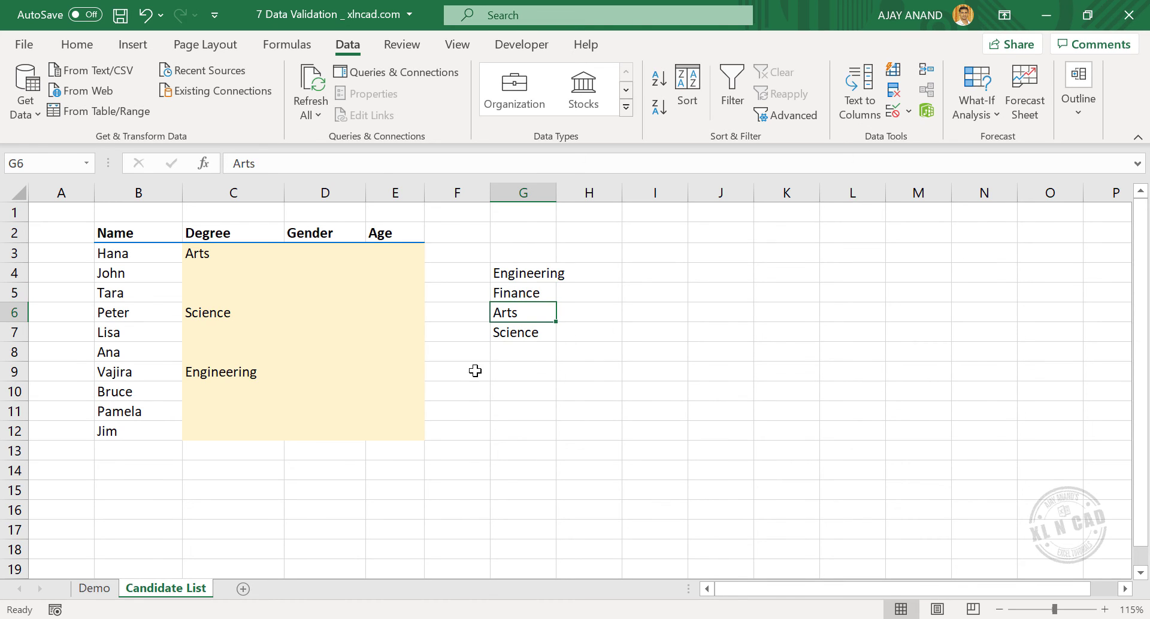
Choose Finance from the Degree dropdowns in C7, C4 and C3.
{"action": "left_click", "coordinate": [230, 333]}
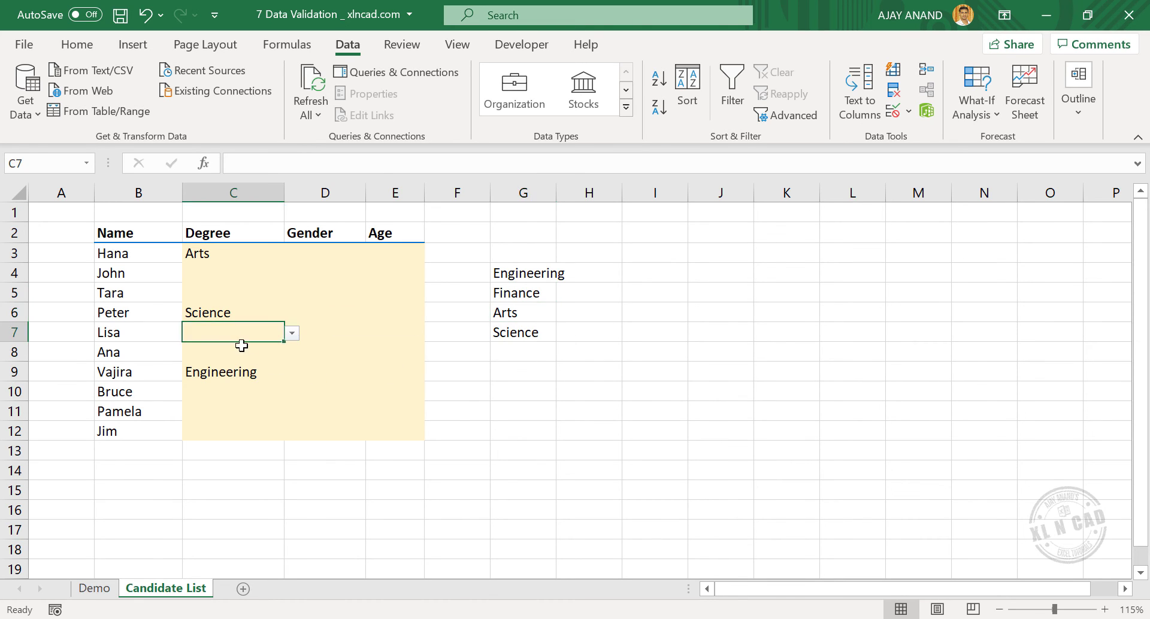
{"action": "left_click", "coordinate": [292, 334]}
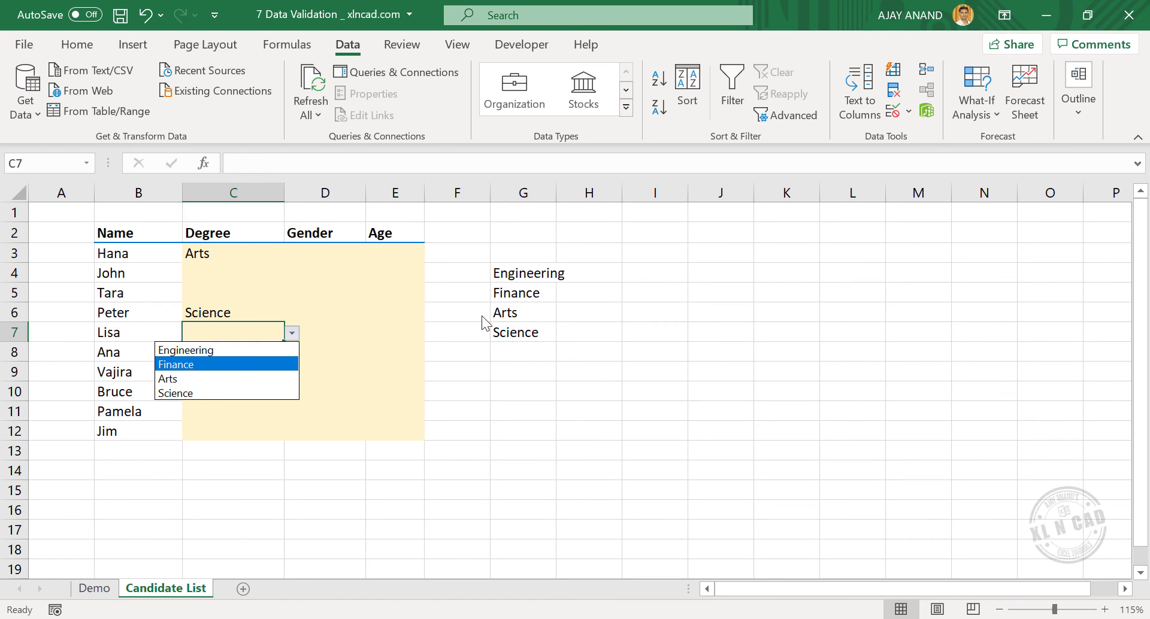
{"action": "left_click", "coordinate": [231, 364]}
{"action": "left_click", "coordinate": [259, 273]}
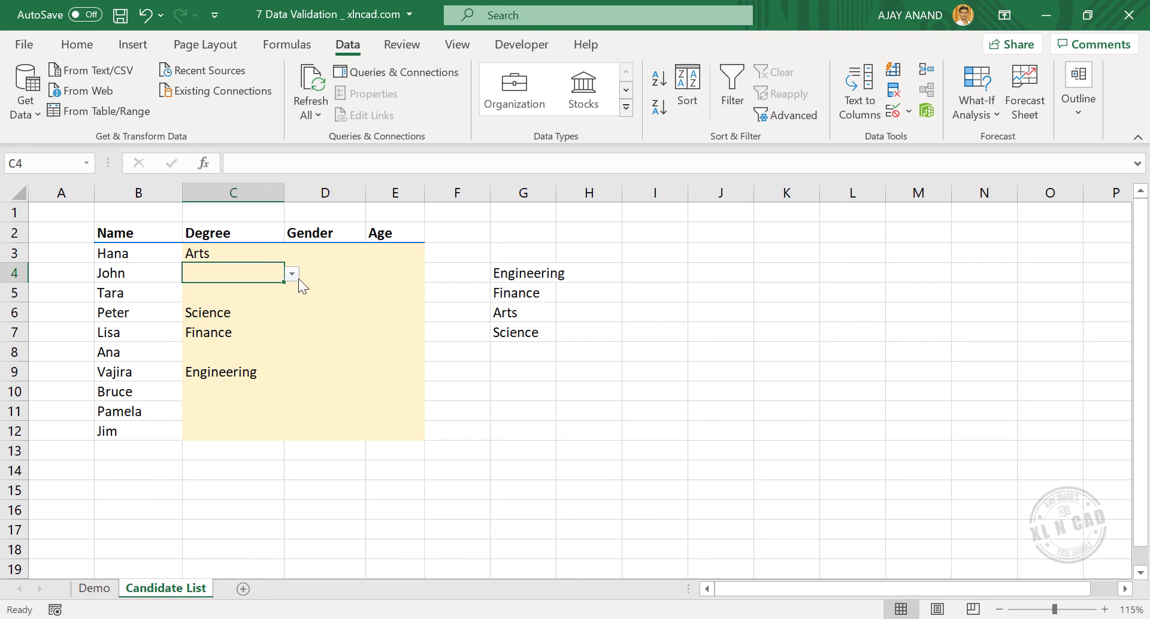
{"action": "left_click", "coordinate": [291, 274]}
{"action": "left_click", "coordinate": [263, 302]}
{"action": "left_click", "coordinate": [275, 257]}
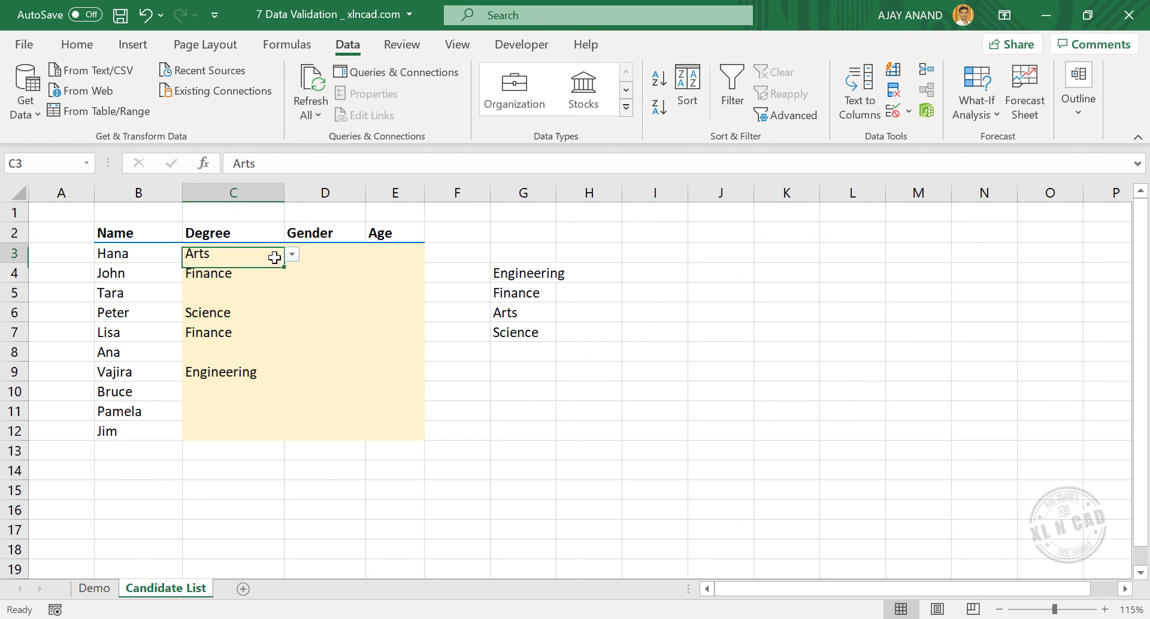
{"action": "left_click", "coordinate": [292, 254]}
{"action": "left_click", "coordinate": [269, 271]}
{"action": "left_click", "coordinate": [292, 254]}
{"action": "left_click", "coordinate": [277, 286]}
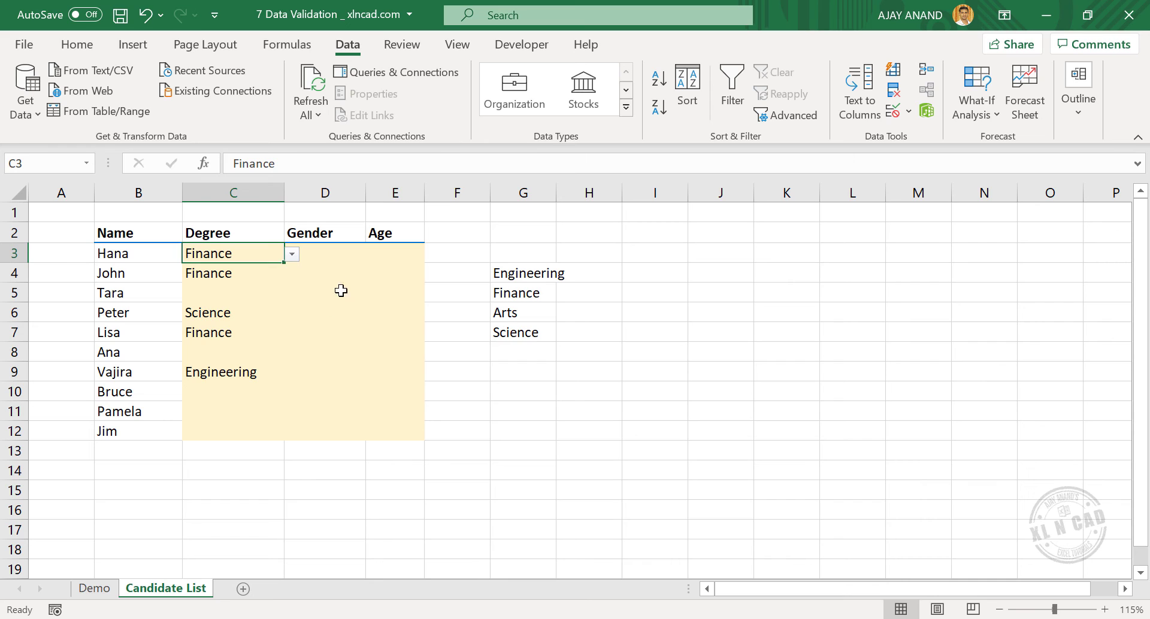
Apply a List validation with source Male,Female,Other to Gender cells D3:D12.
{"action": "left_click_drag", "start_coordinate": [326, 252], "coordinate": [329, 429]}
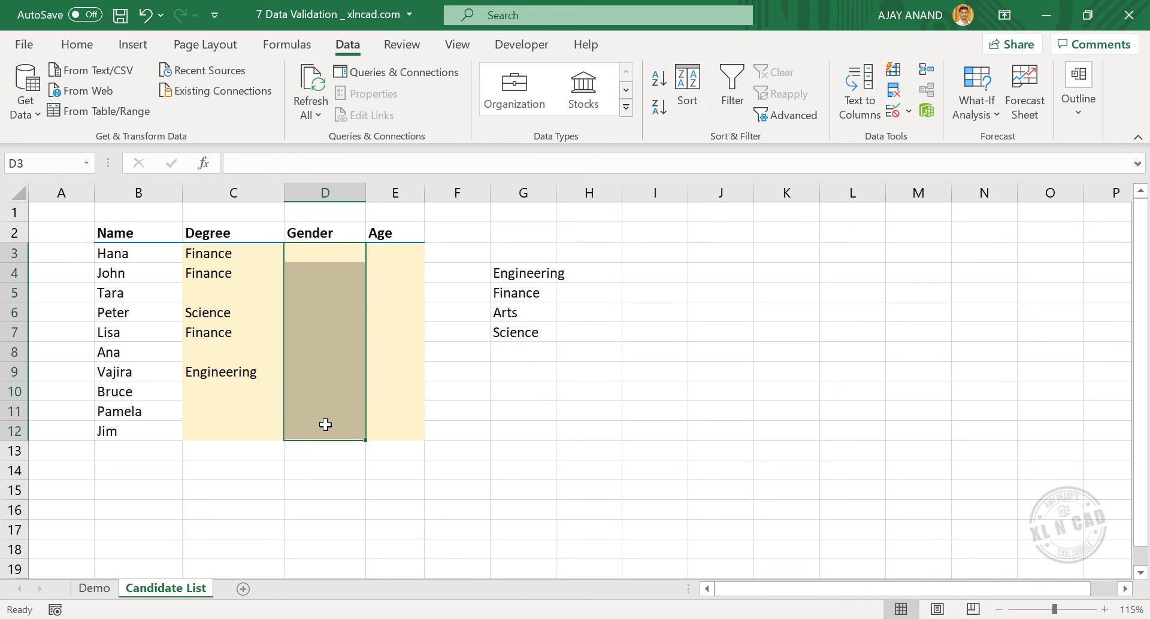
{"action": "left_click", "coordinate": [891, 114]}
{"action": "left_click", "coordinate": [715, 277]}
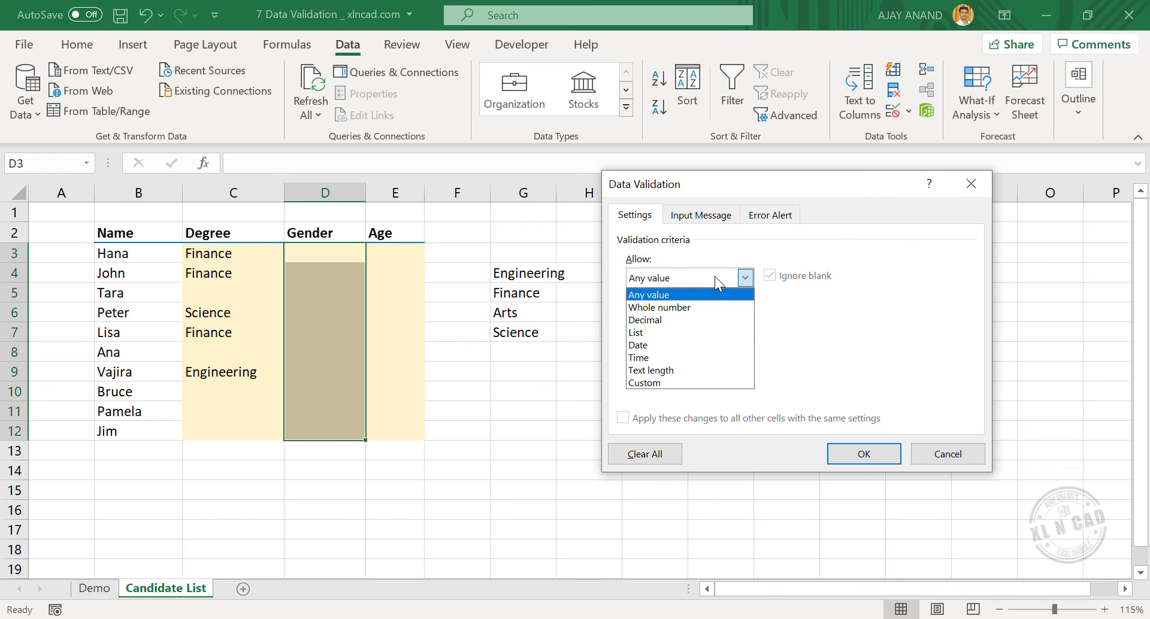
{"action": "left_click", "coordinate": [691, 331]}
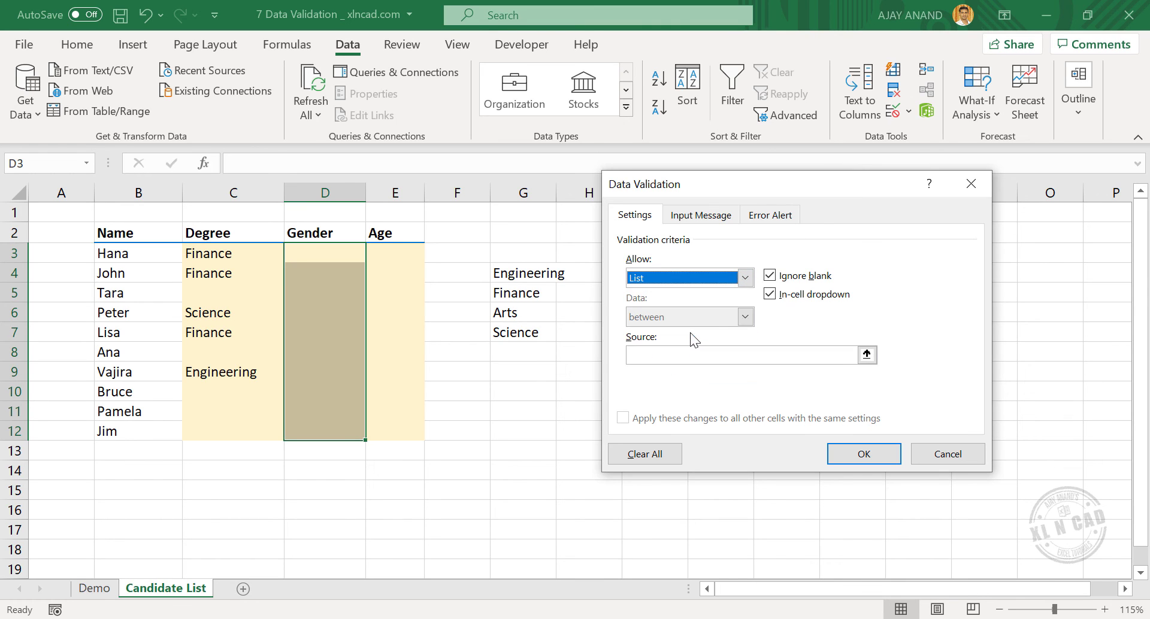
{"action": "left_click", "coordinate": [633, 357]}
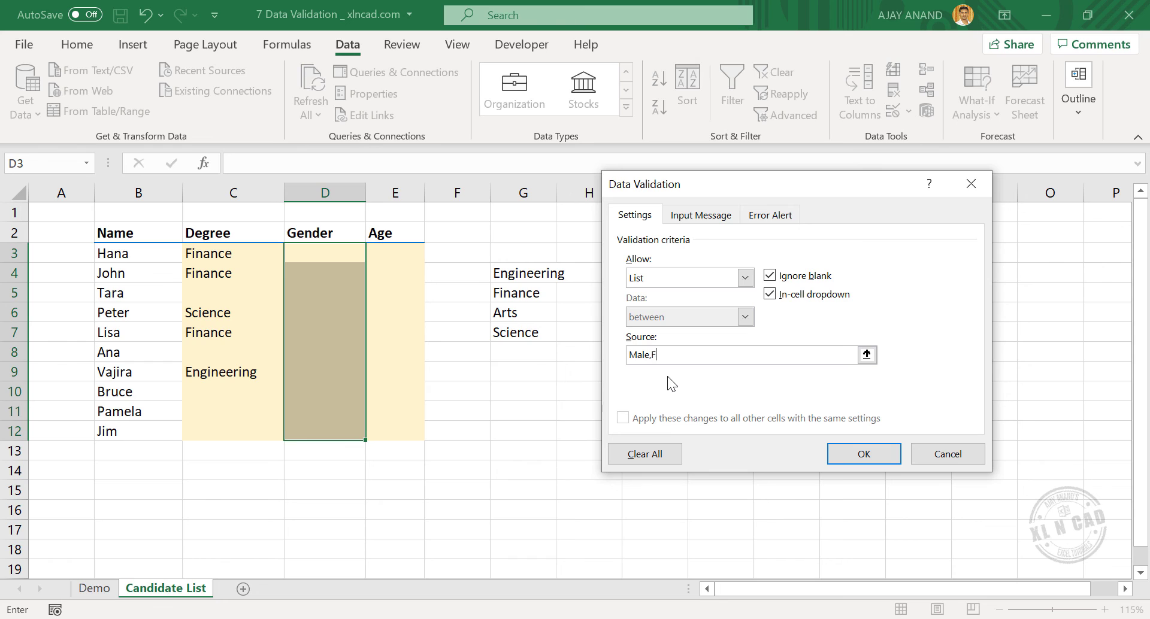
{"action": "type", "text": "Male,Female,Other"}
{"action": "left_click", "coordinate": [835, 449]}
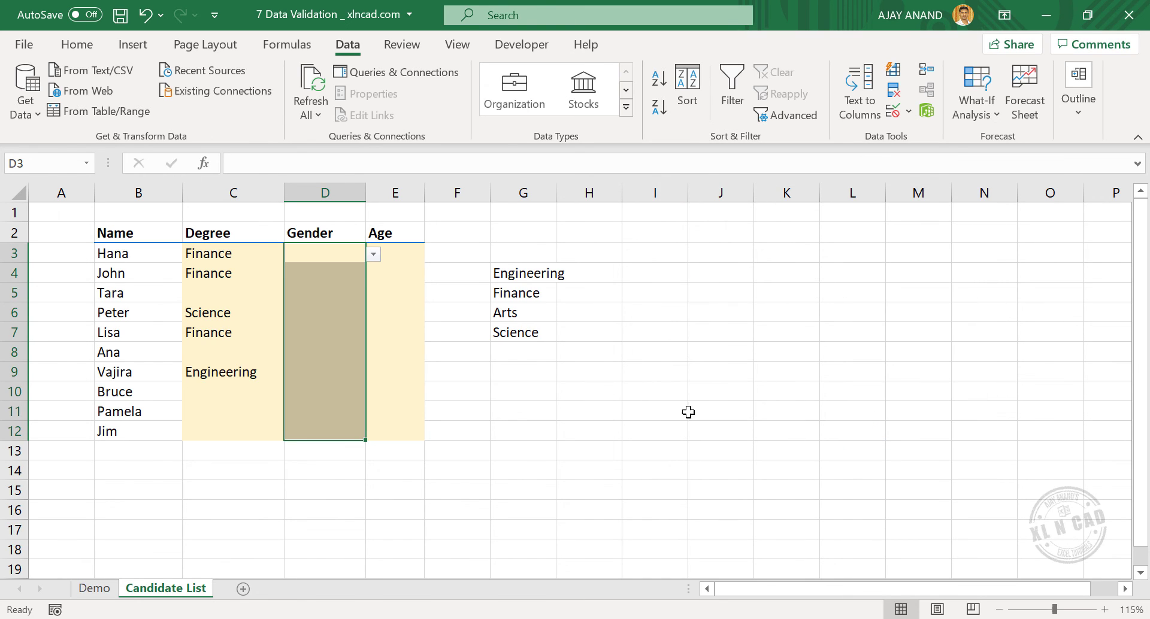
Pick Female for D3, Male for D6, Other for D7 and Female for D9.
{"action": "left_click", "coordinate": [374, 254]}
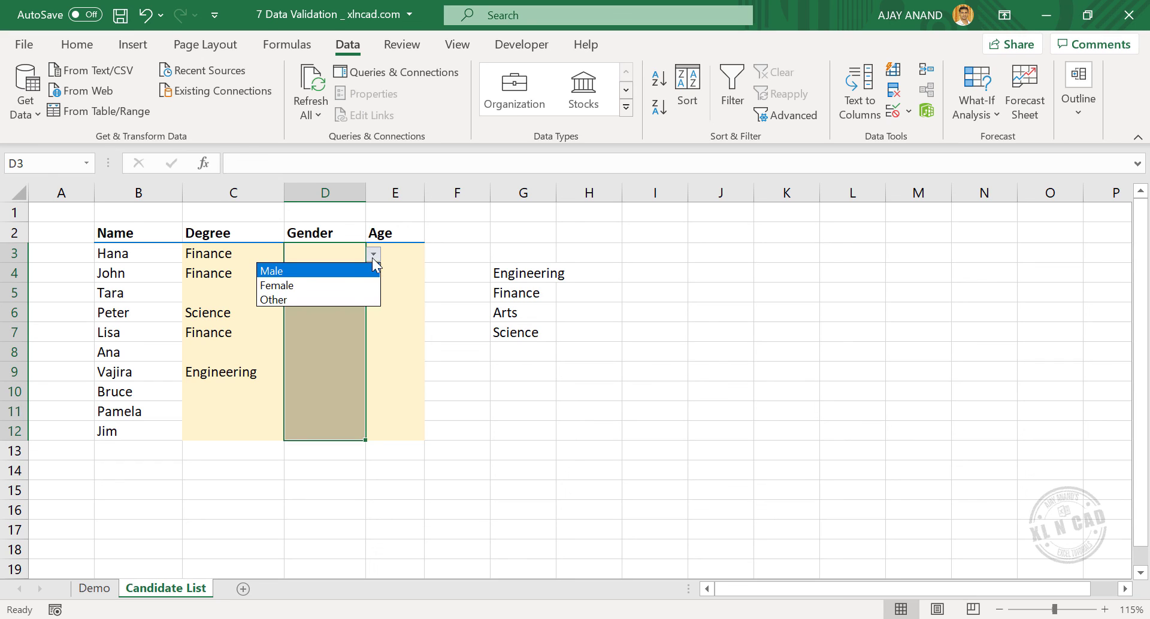
{"action": "left_click", "coordinate": [331, 286]}
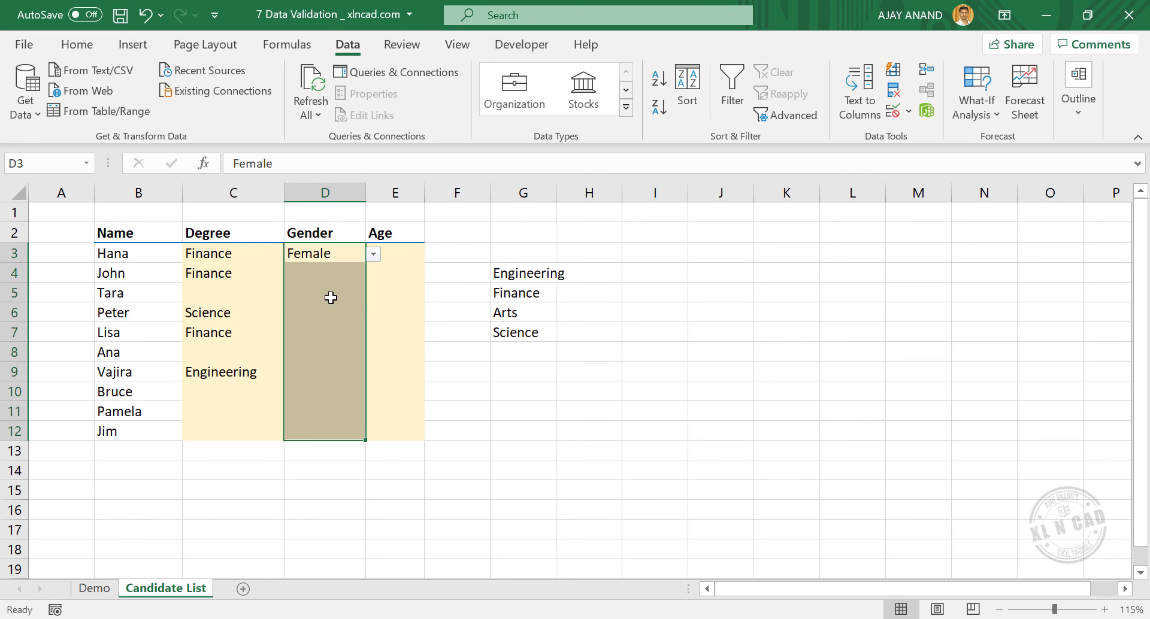
{"action": "left_click", "coordinate": [328, 316]}
{"action": "left_click", "coordinate": [374, 313]}
{"action": "left_click", "coordinate": [334, 329]}
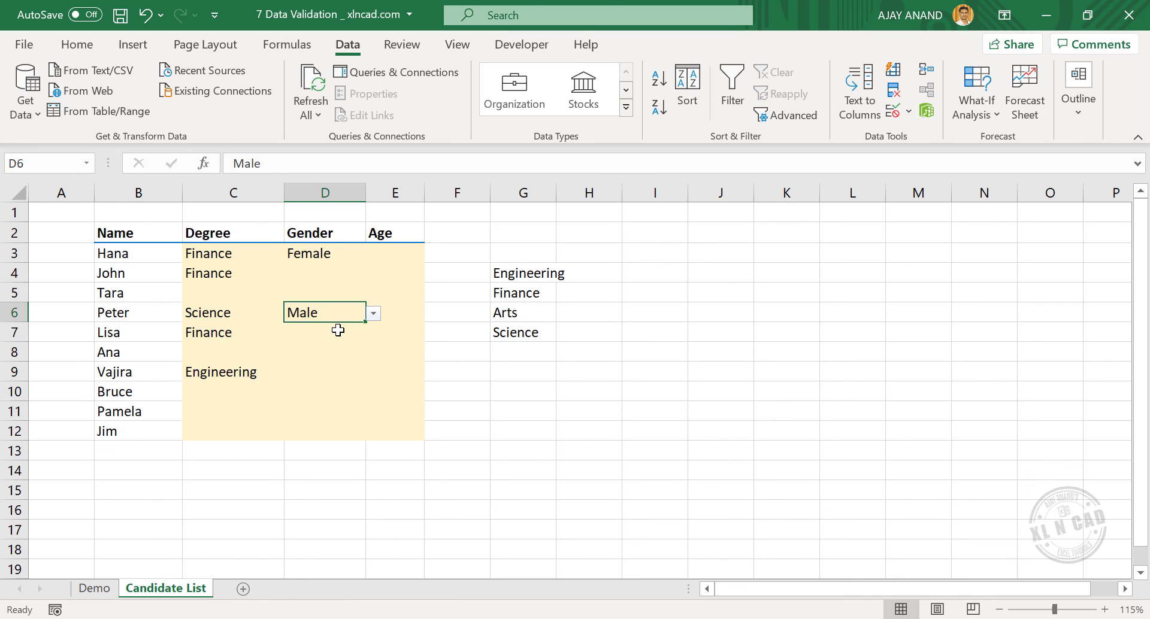
{"action": "left_click", "coordinate": [343, 332]}
{"action": "left_click", "coordinate": [374, 333]}
{"action": "left_click", "coordinate": [324, 378]}
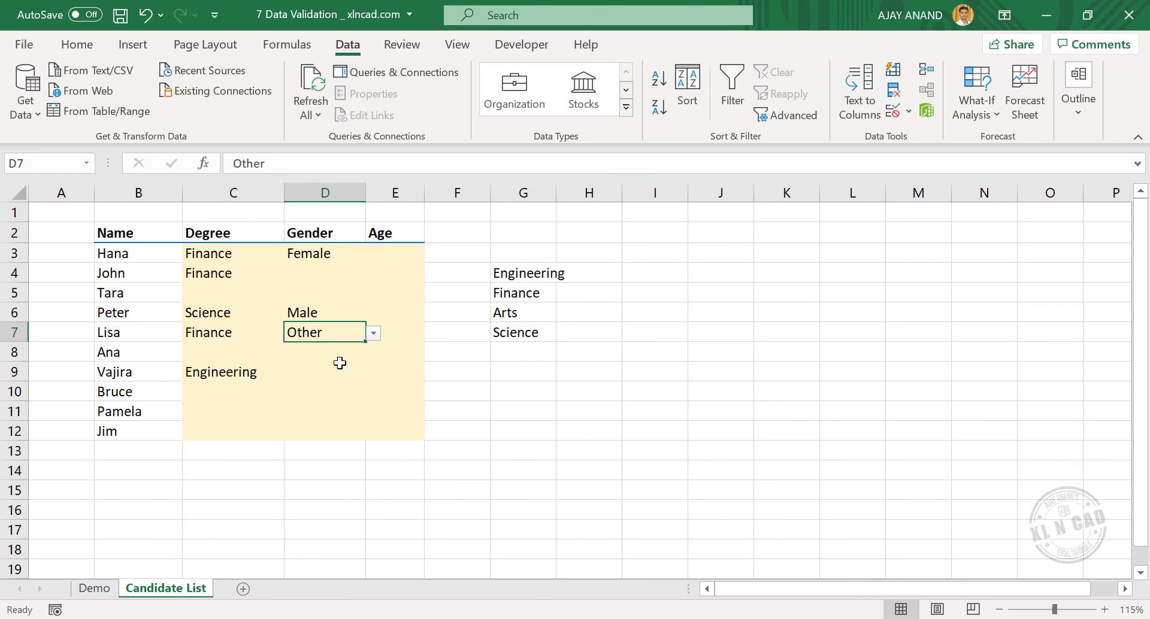
{"action": "left_click", "coordinate": [330, 374]}
{"action": "left_click", "coordinate": [374, 373]}
{"action": "left_click", "coordinate": [326, 400]}
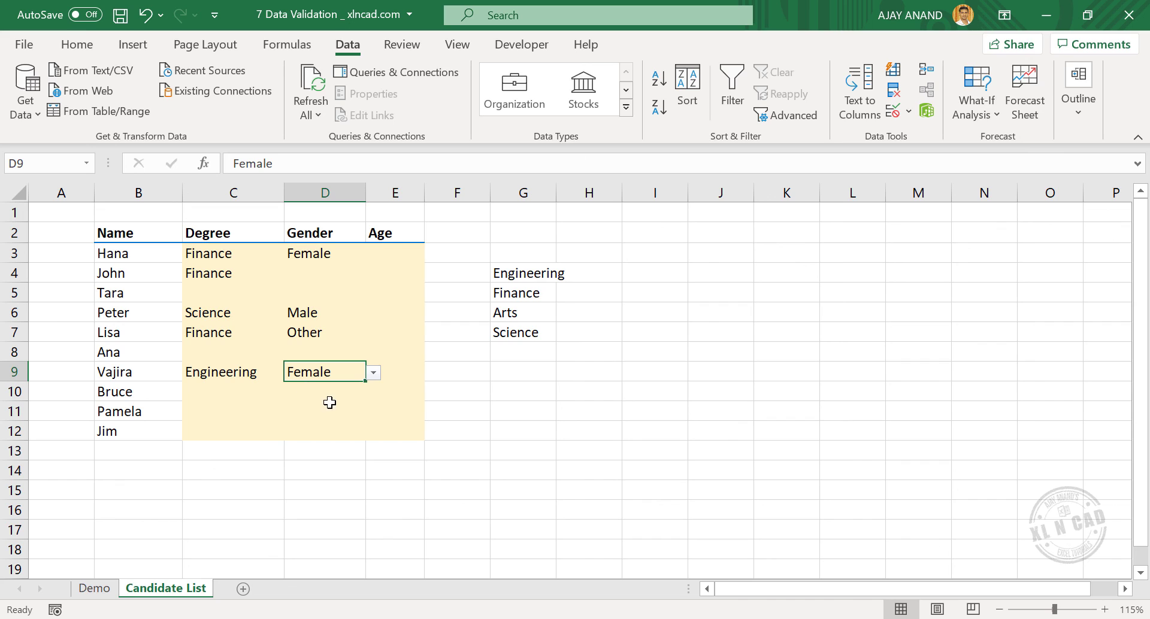
Enter 17 and 18 in J3:J4 and fill the ages down to 30 in J16.
{"action": "left_click", "coordinate": [729, 252]}
{"action": "type", "text": "17"}
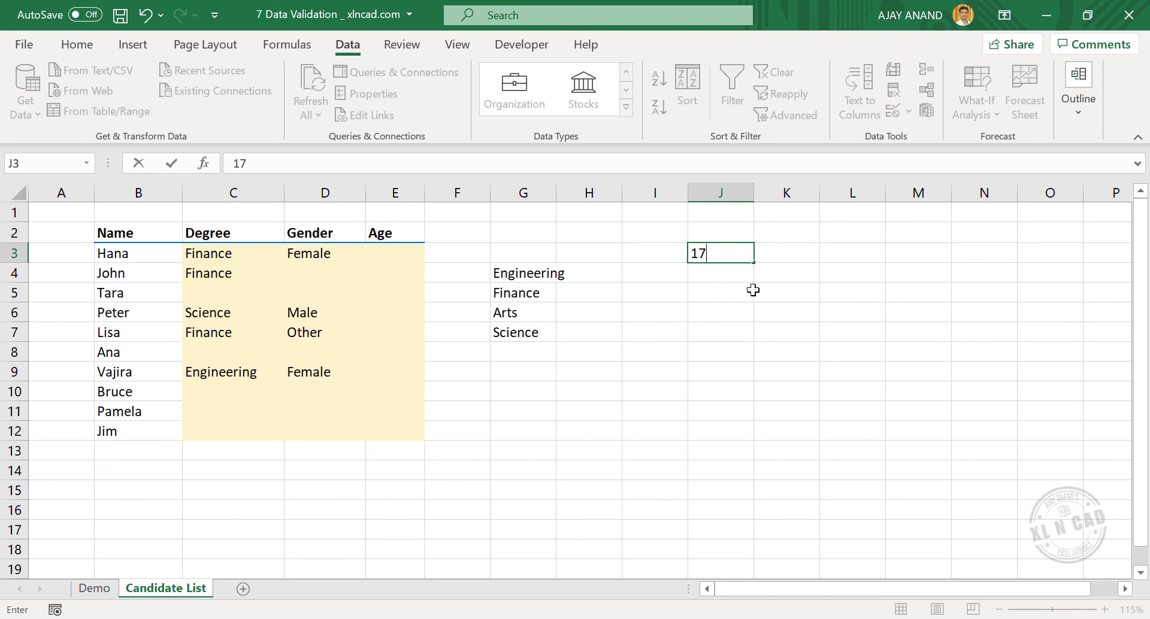
{"action": "key", "text": "Return"}
{"action": "type", "text": "18"}
{"action": "key", "text": "Return"}
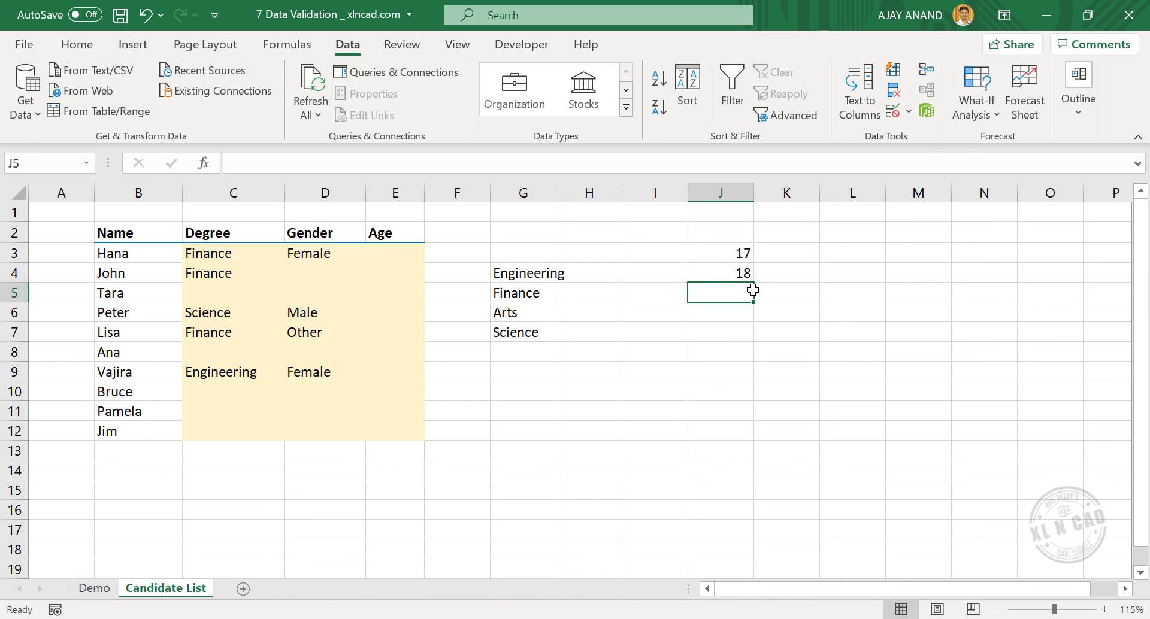
{"action": "left_click_drag", "start_coordinate": [742, 250], "coordinate": [744, 520]}
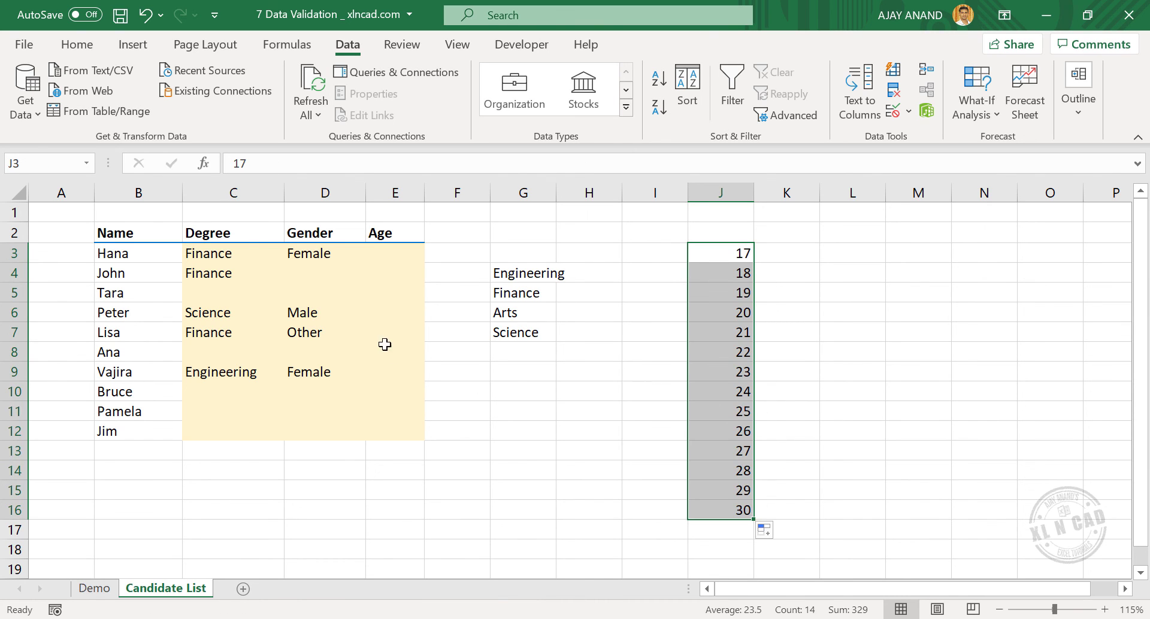
Give Age cells E3:E12 a List validation sourced from =$J$3:$J$16.
{"action": "left_click_drag", "start_coordinate": [388, 250], "coordinate": [398, 431]}
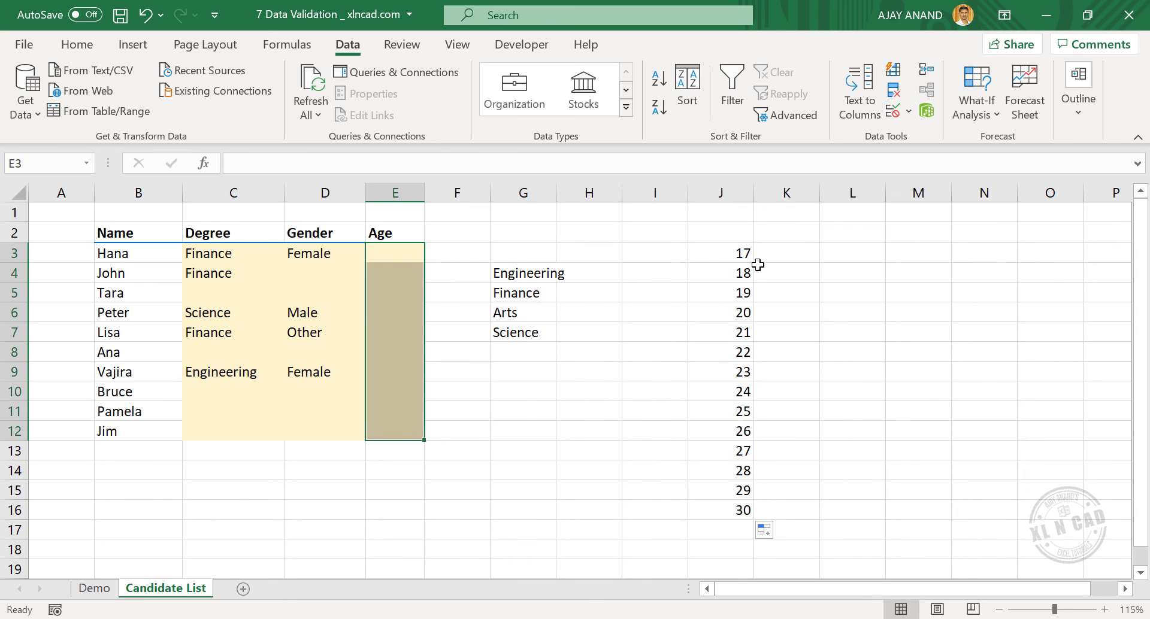
{"action": "left_click", "coordinate": [892, 111]}
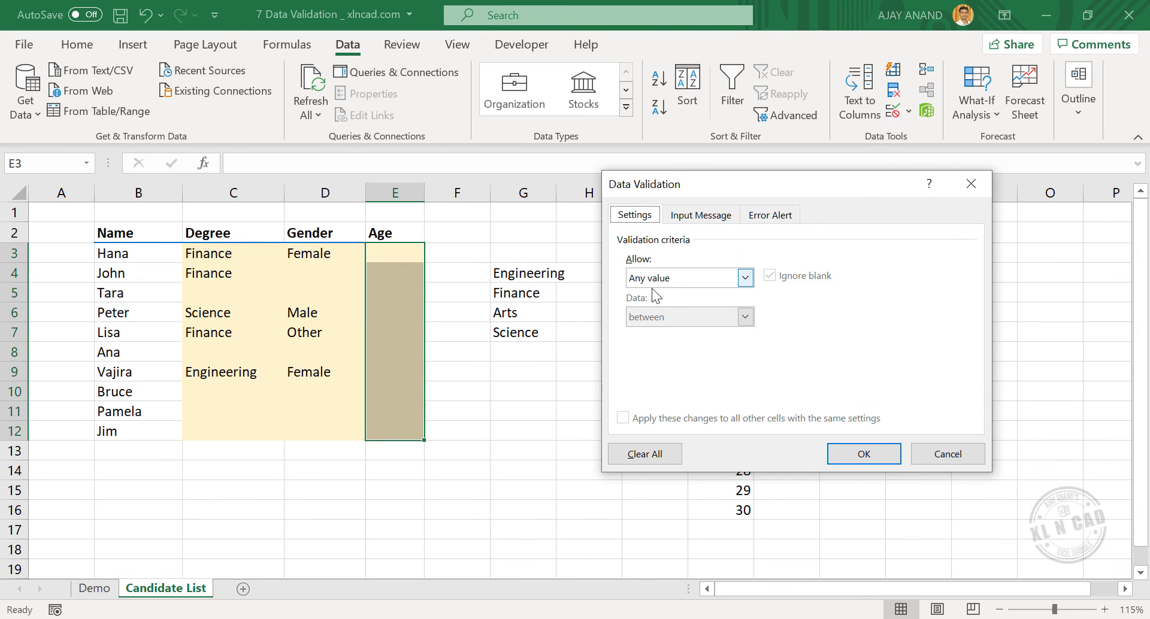
{"action": "left_click", "coordinate": [679, 278]}
{"action": "left_click", "coordinate": [667, 329]}
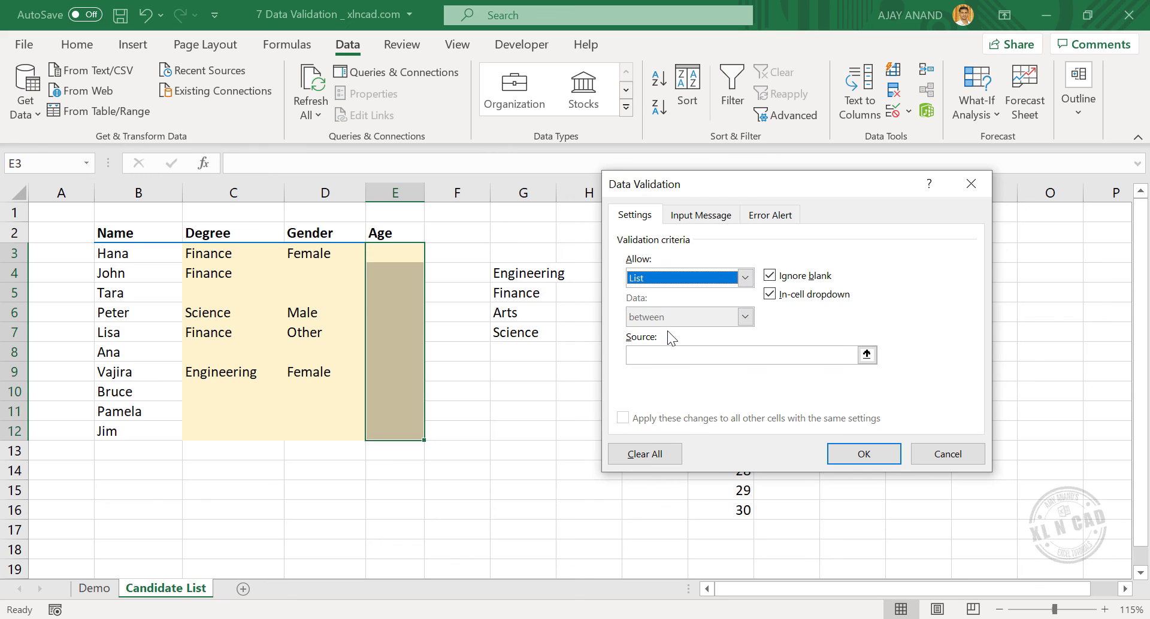
{"action": "left_click", "coordinate": [866, 356]}
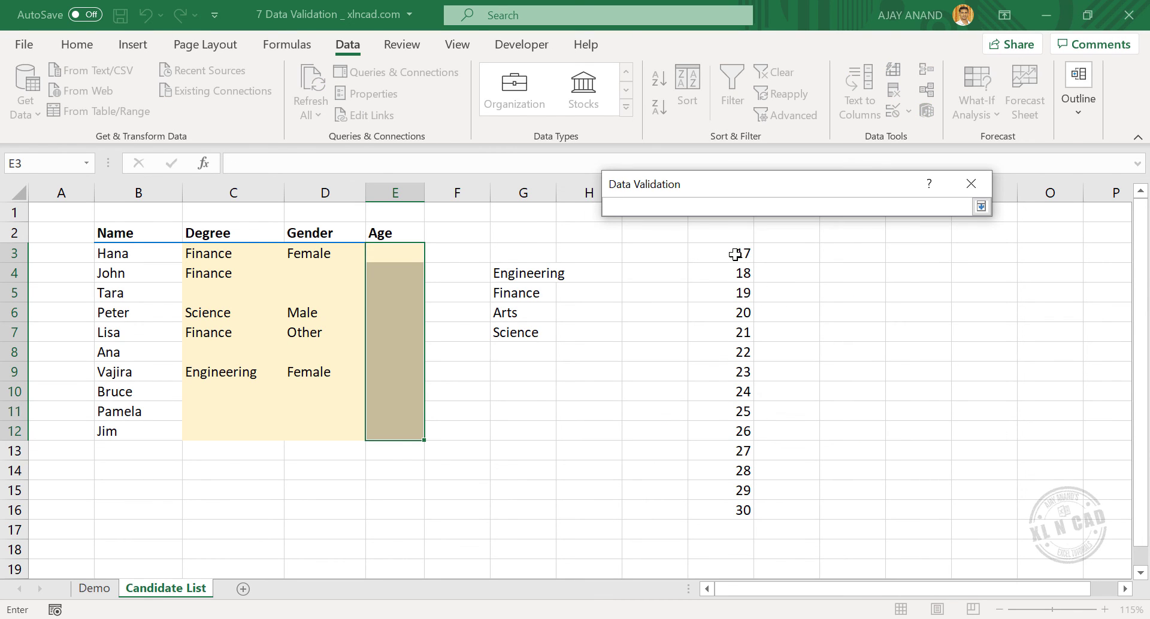
{"action": "left_click_drag", "start_coordinate": [735, 254], "coordinate": [729, 508]}
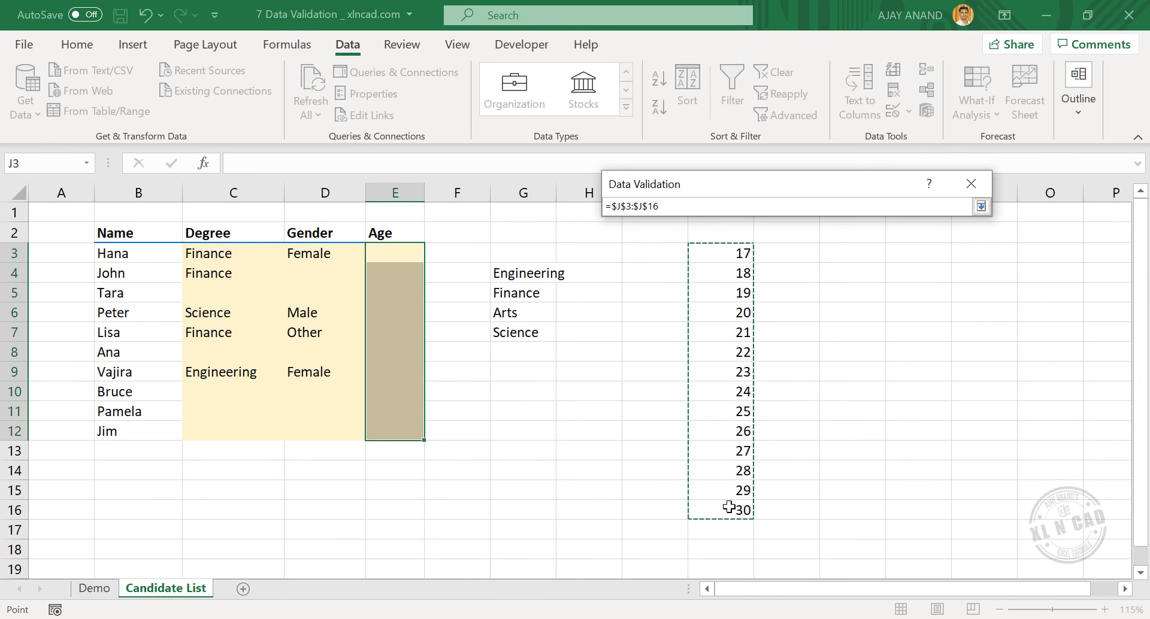
{"action": "left_click", "coordinate": [980, 207]}
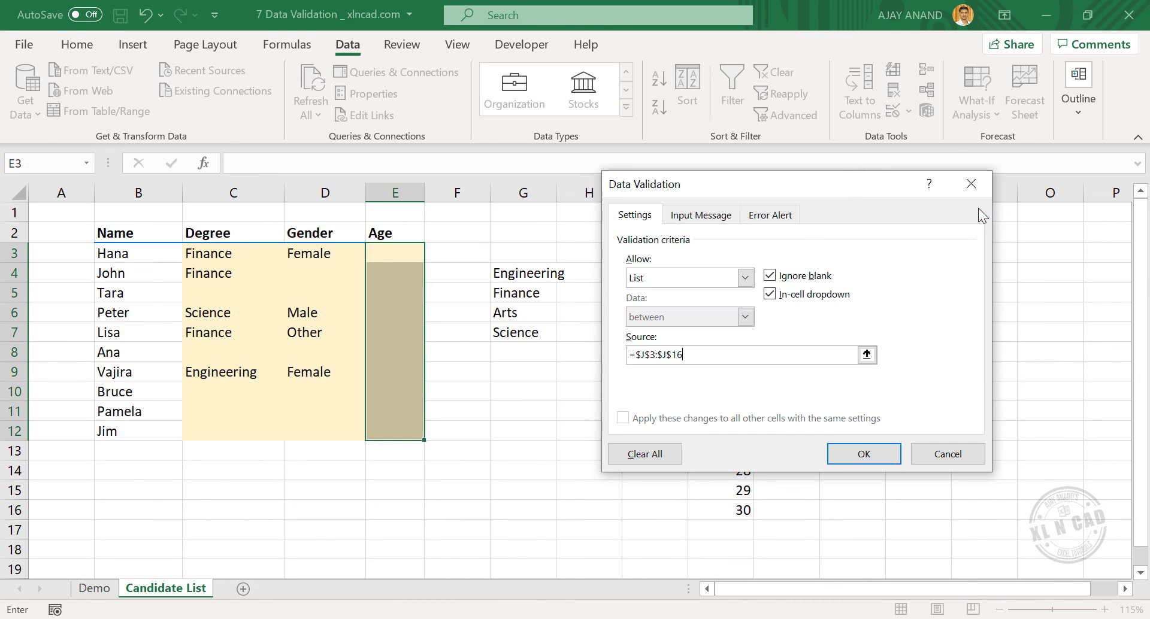
{"action": "left_click", "coordinate": [853, 452]}
{"action": "left_click", "coordinate": [432, 255]}
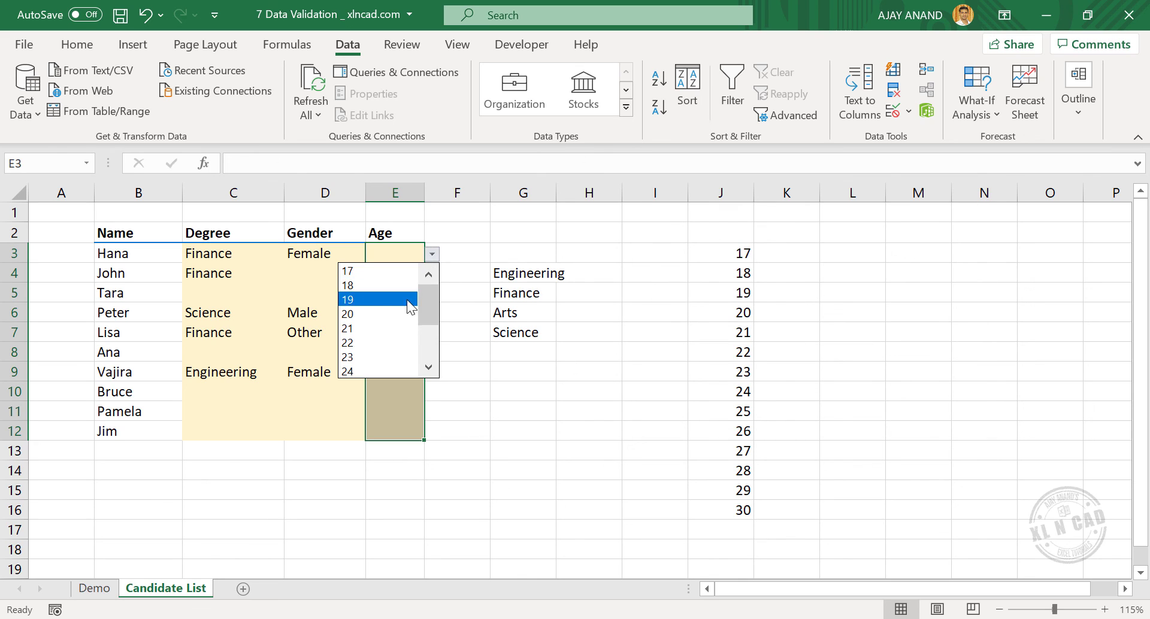